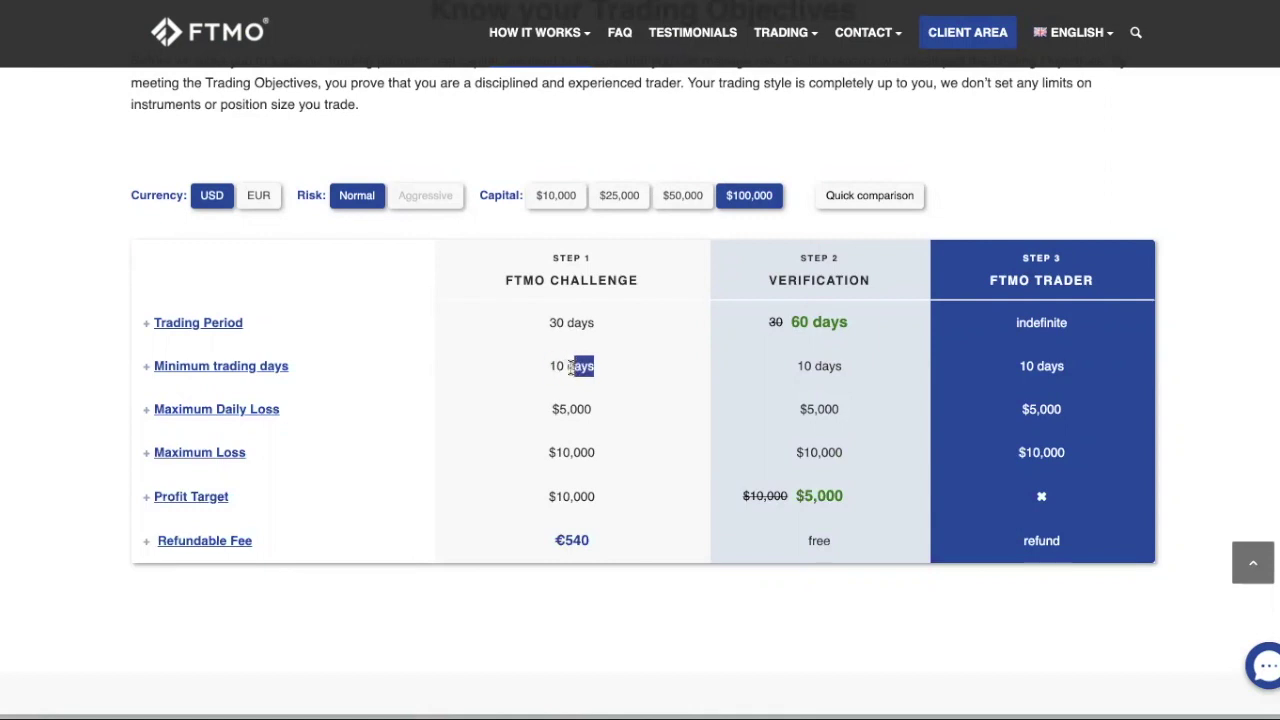
# - Review the FTMO Challenge rules for $100,000 capital: minimum trading days, maximum daily loss, maximum loss and profit target
pyautogui.click(188, 366)
pyautogui.moveTo(597, 406); pyautogui.dragTo(557, 410)
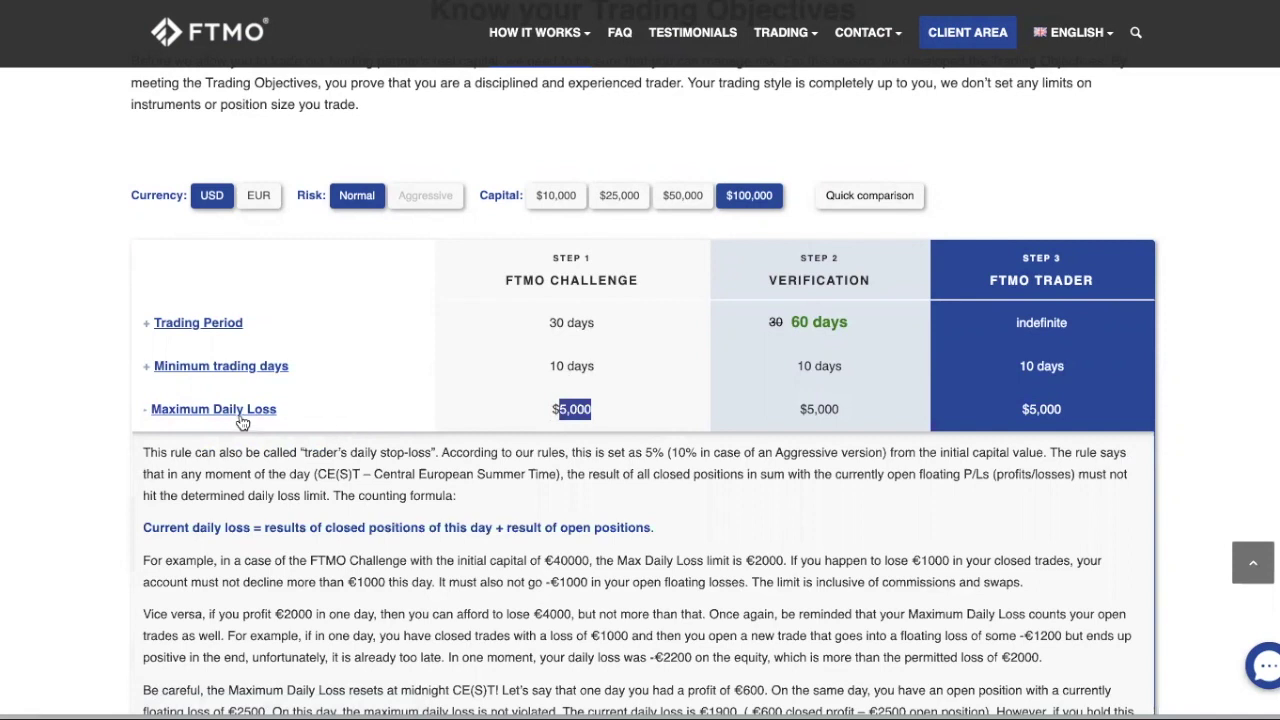
pyautogui.click(556, 420)
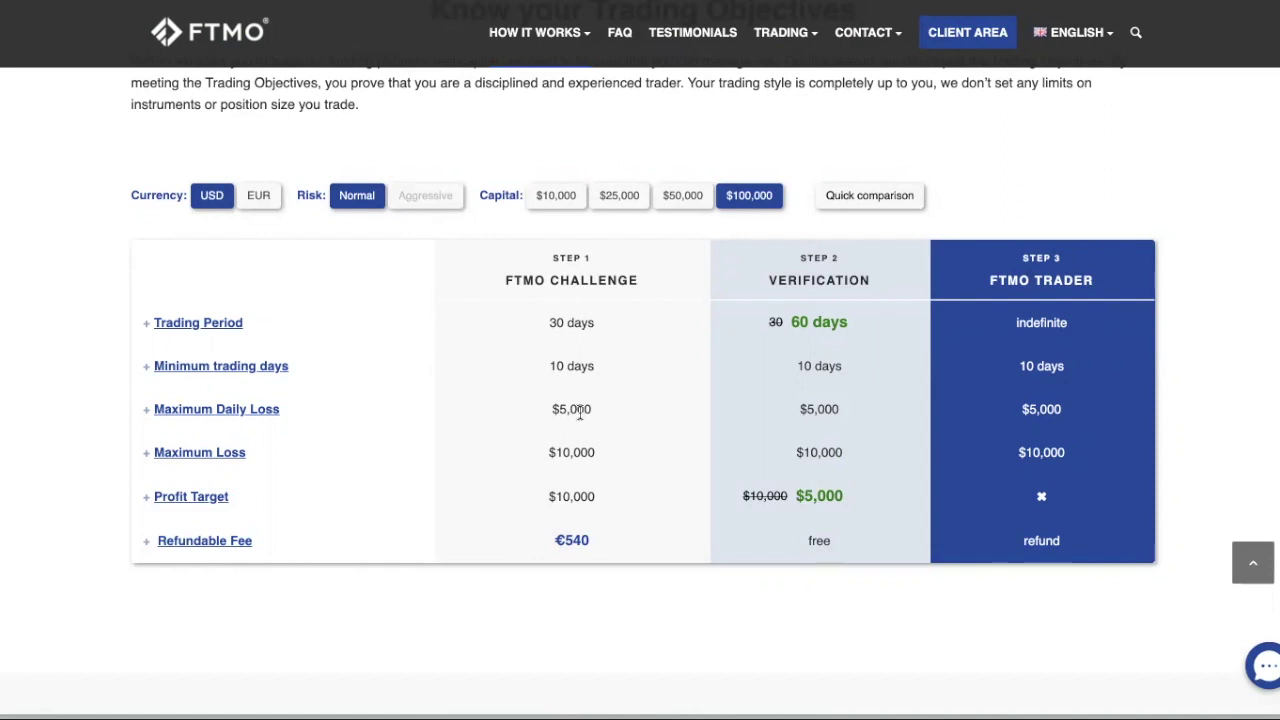
pyautogui.moveTo(597, 497); pyautogui.dragTo(563, 496)
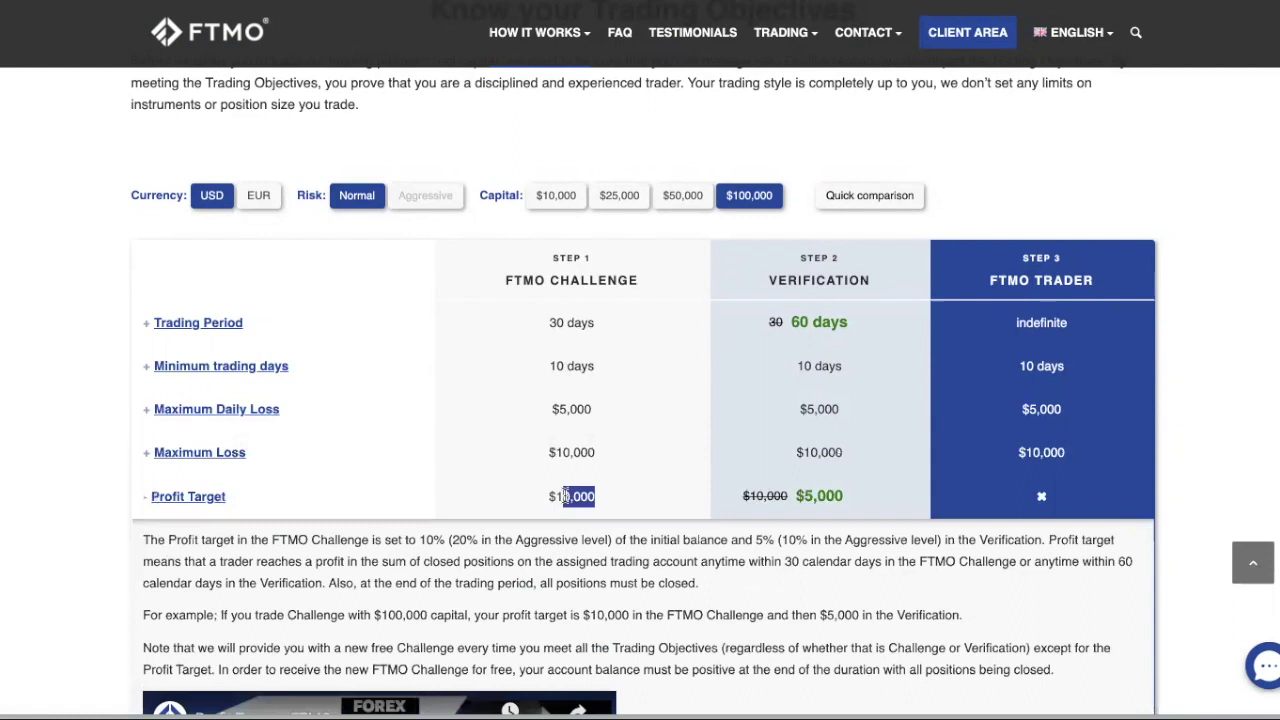
pyautogui.click(565, 496)
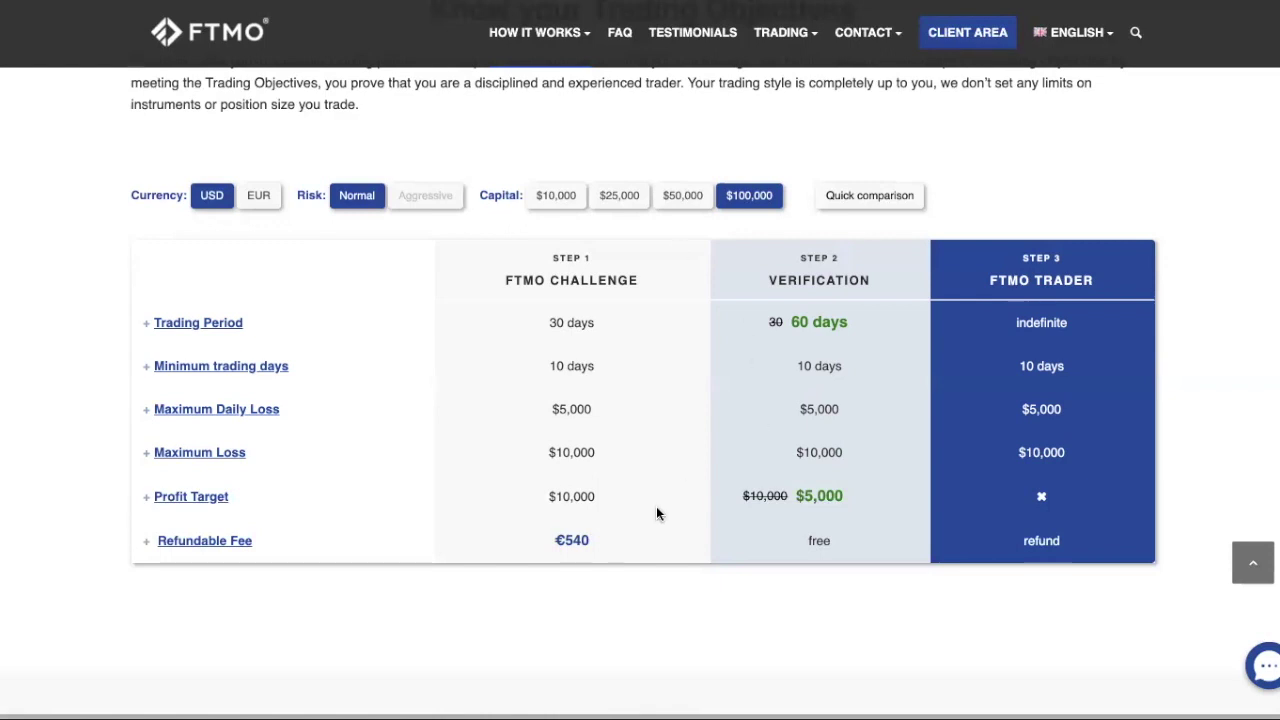
pyautogui.moveTo(602, 452)
pyautogui.mouseDown()
pyautogui.moveTo(547, 455)
pyautogui.moveTo(594, 450)
pyautogui.mouseUp()
pyautogui.click(590, 450)
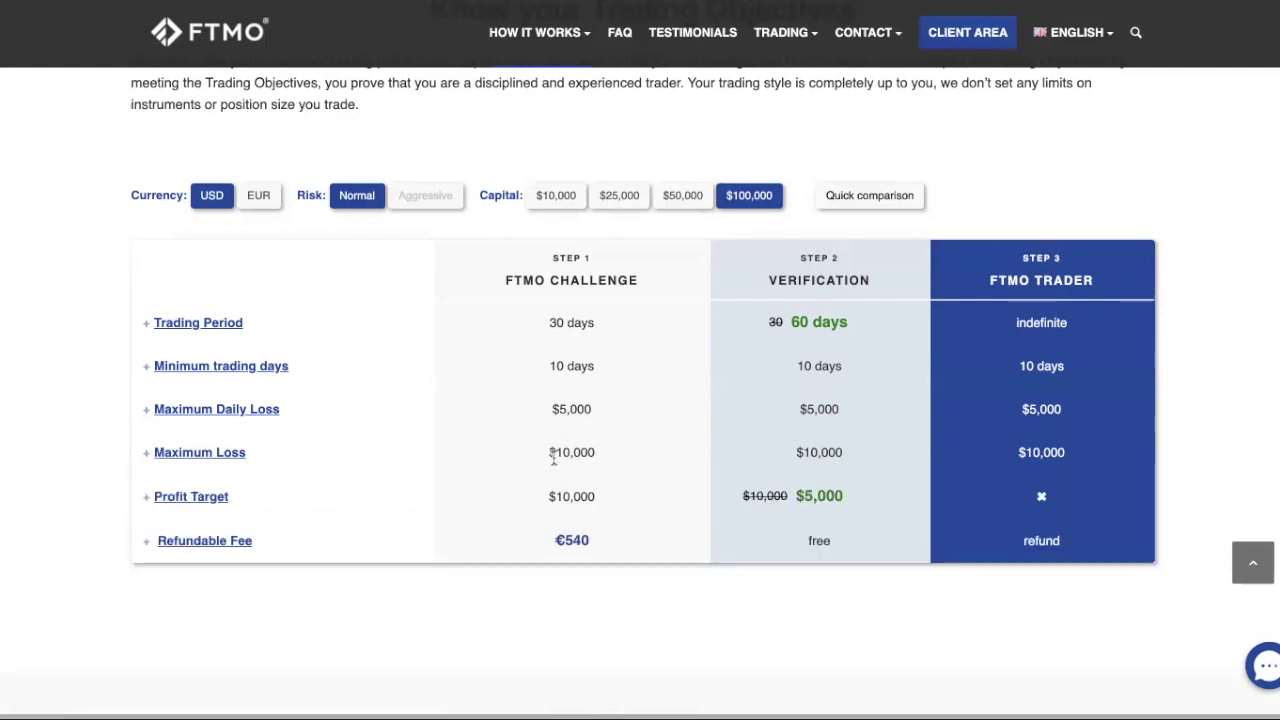
pyautogui.moveTo(556, 497); pyautogui.dragTo(590, 497)
pyautogui.click(588, 506)
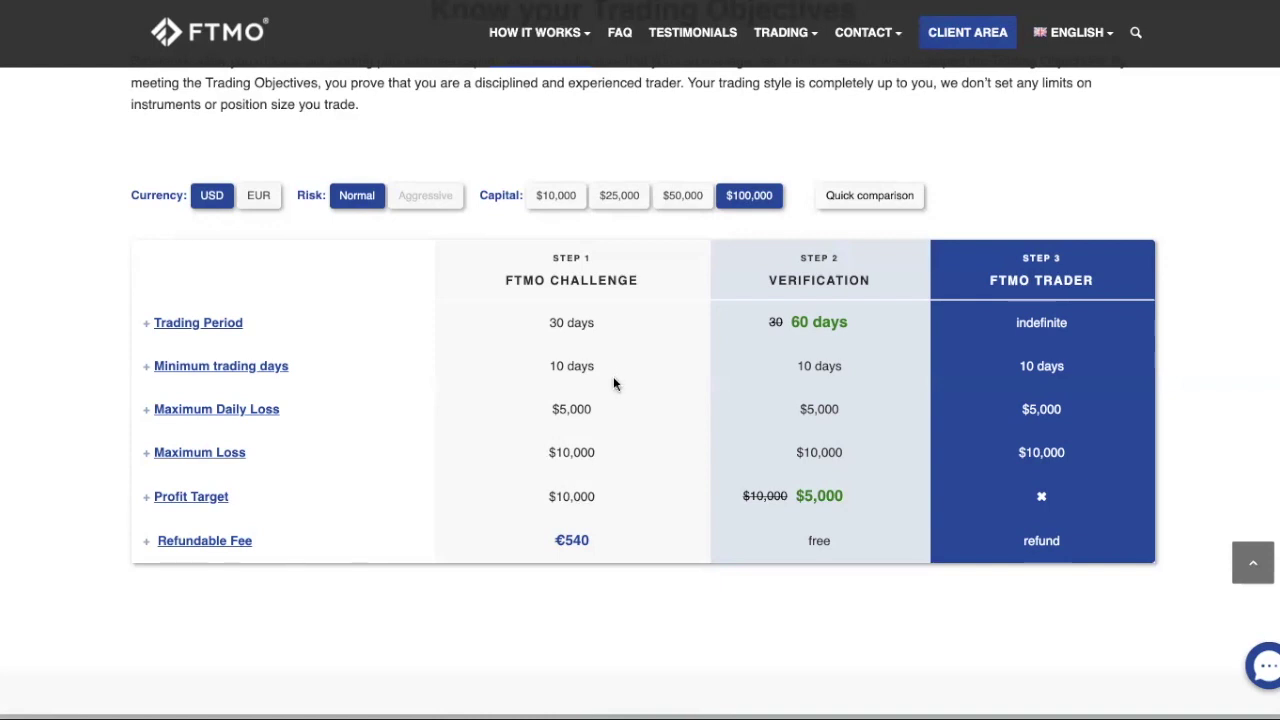
pyautogui.moveTo(557, 409); pyautogui.dragTo(590, 405)
pyautogui.click(580, 409)
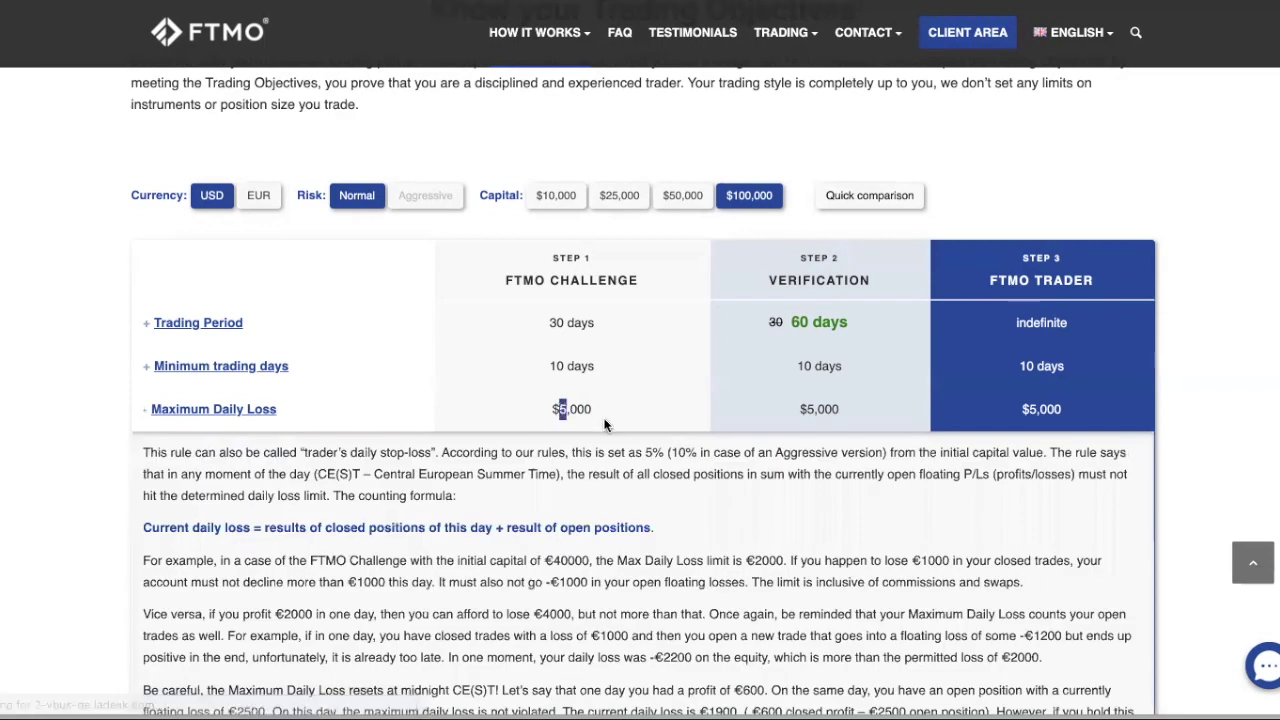
pyautogui.click(594, 410)
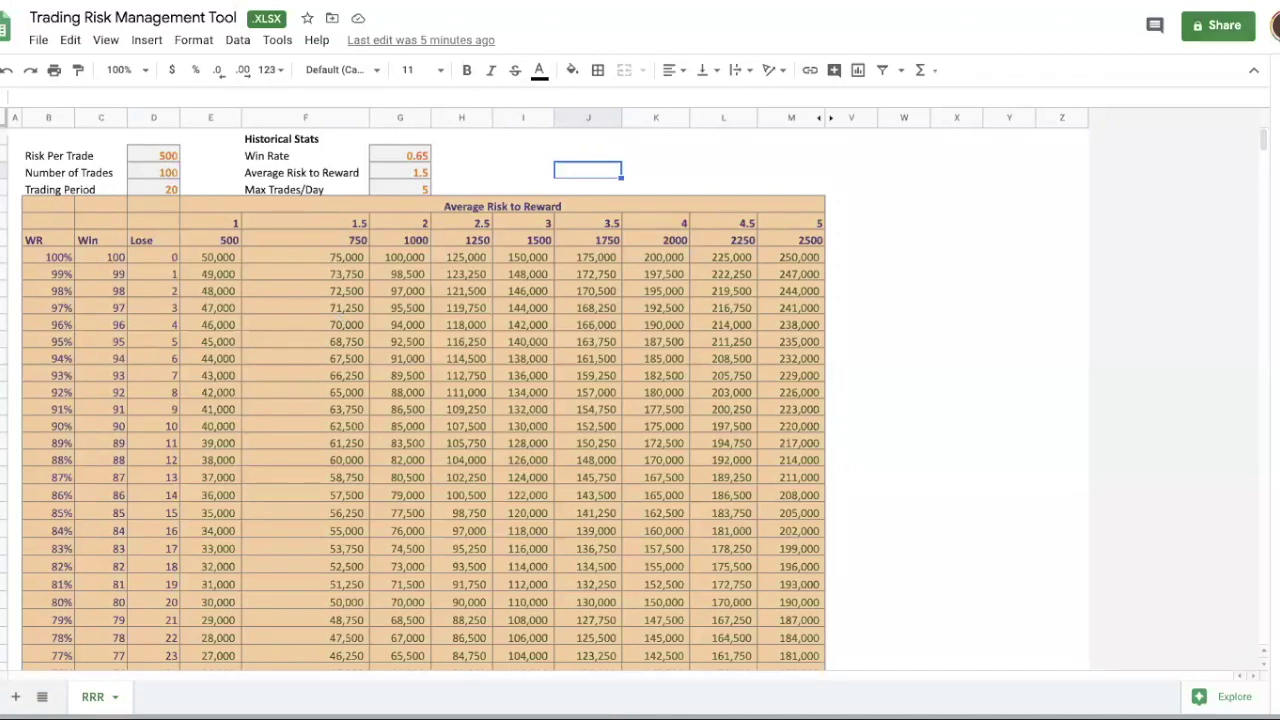
# - Switch to the Trading Risk Management Tool spreadsheet and color the Win Rate and Average Risk to Reward values red
pyautogui.click(868, 320)
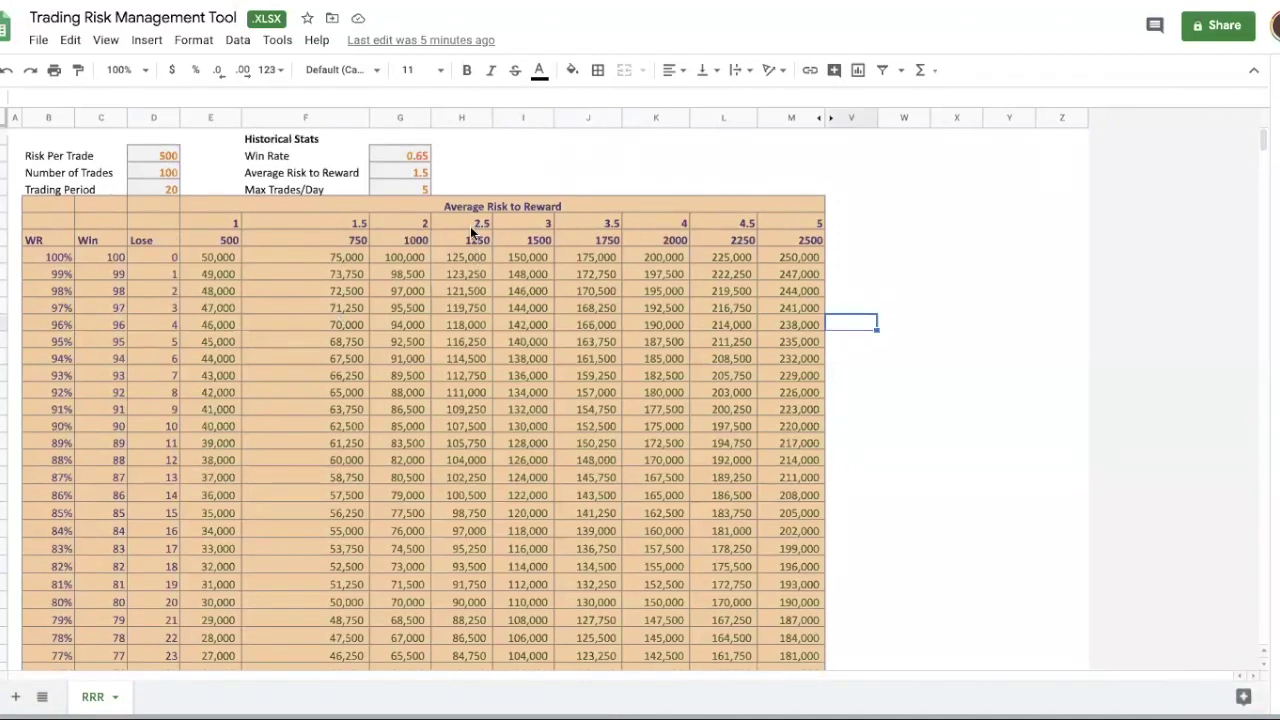
pyautogui.click(295, 174)
pyautogui.click(654, 190)
pyautogui.click(272, 140)
pyautogui.click(402, 153)
pyautogui.moveTo(417, 178); pyautogui.dragTo(415, 172)
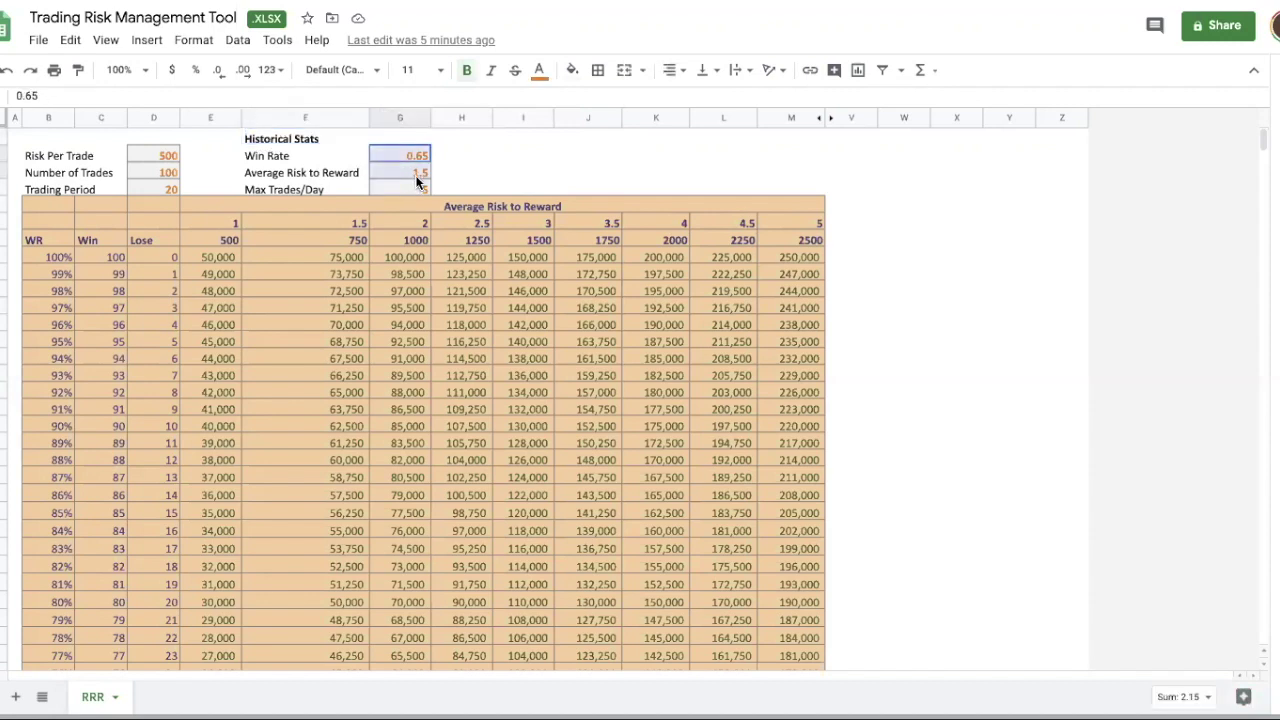
pyautogui.click(539, 69)
pyautogui.click(564, 145)
pyautogui.click(582, 170)
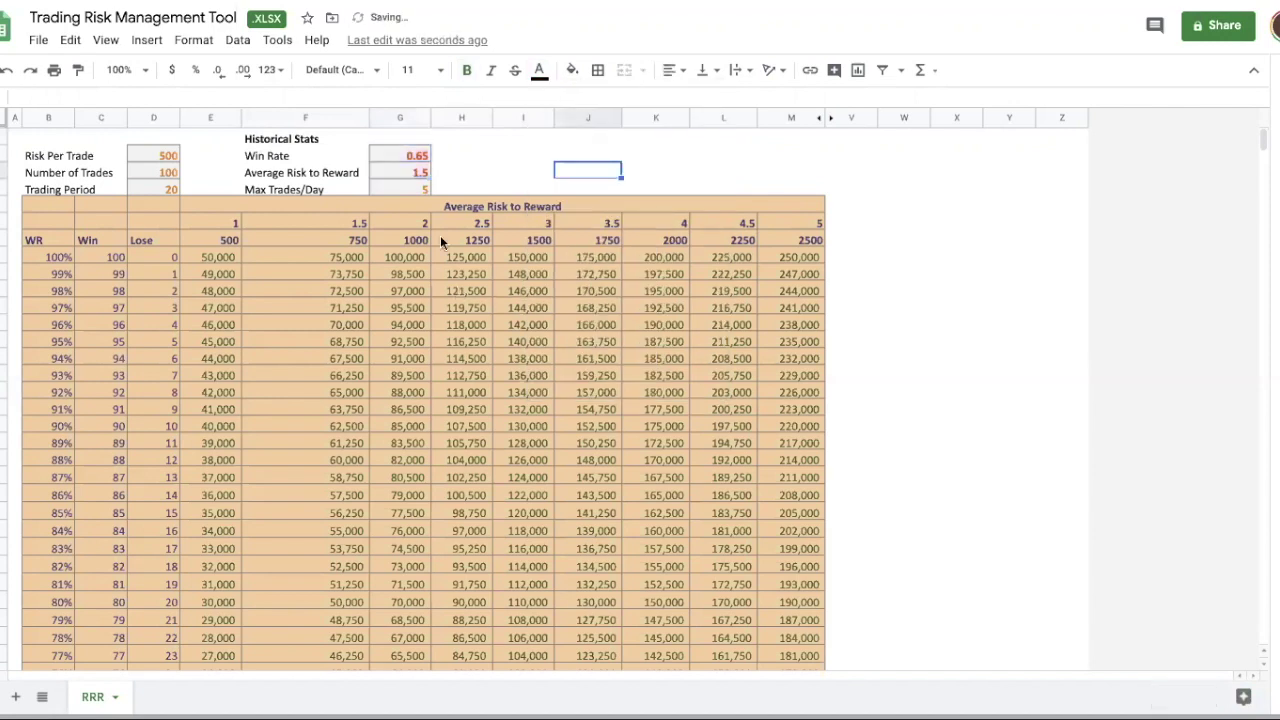
# - Examine the historical Win Rate and Average Risk to Reward figures in the spreadsheet
pyautogui.click(318, 155)
pyautogui.click(388, 155)
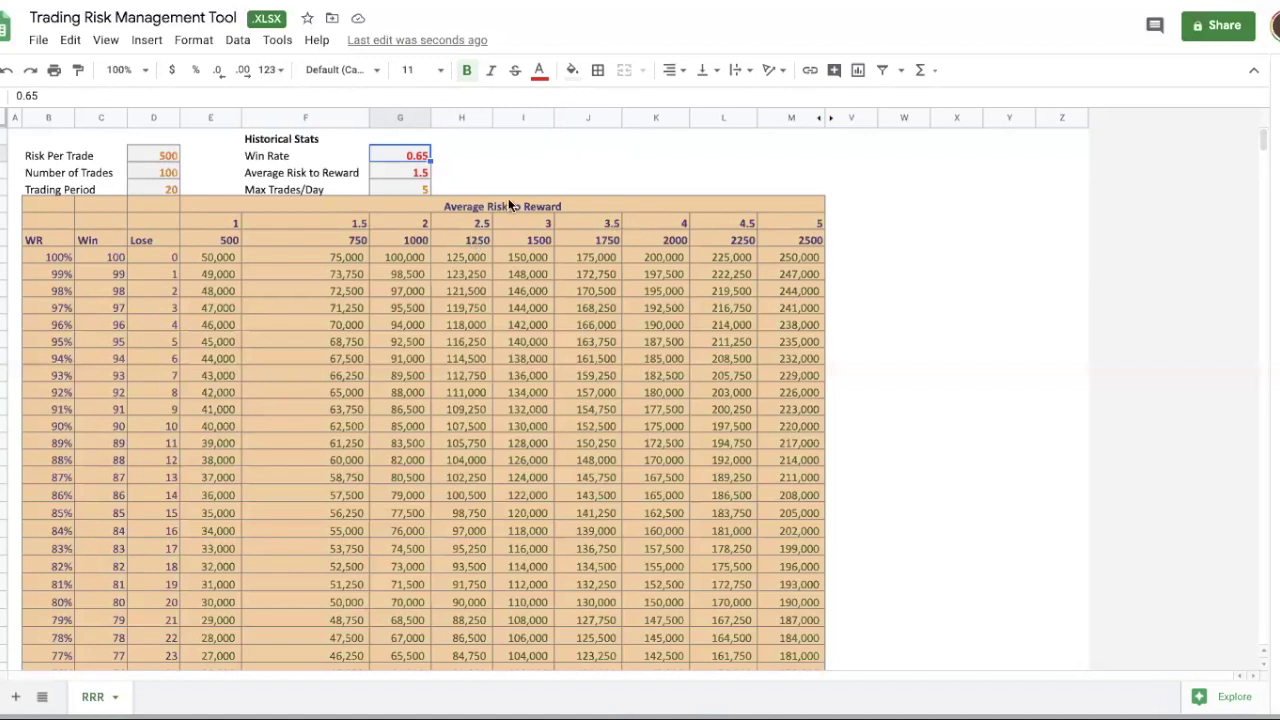
pyautogui.click(510, 205)
pyautogui.click(611, 169)
pyautogui.click(316, 173)
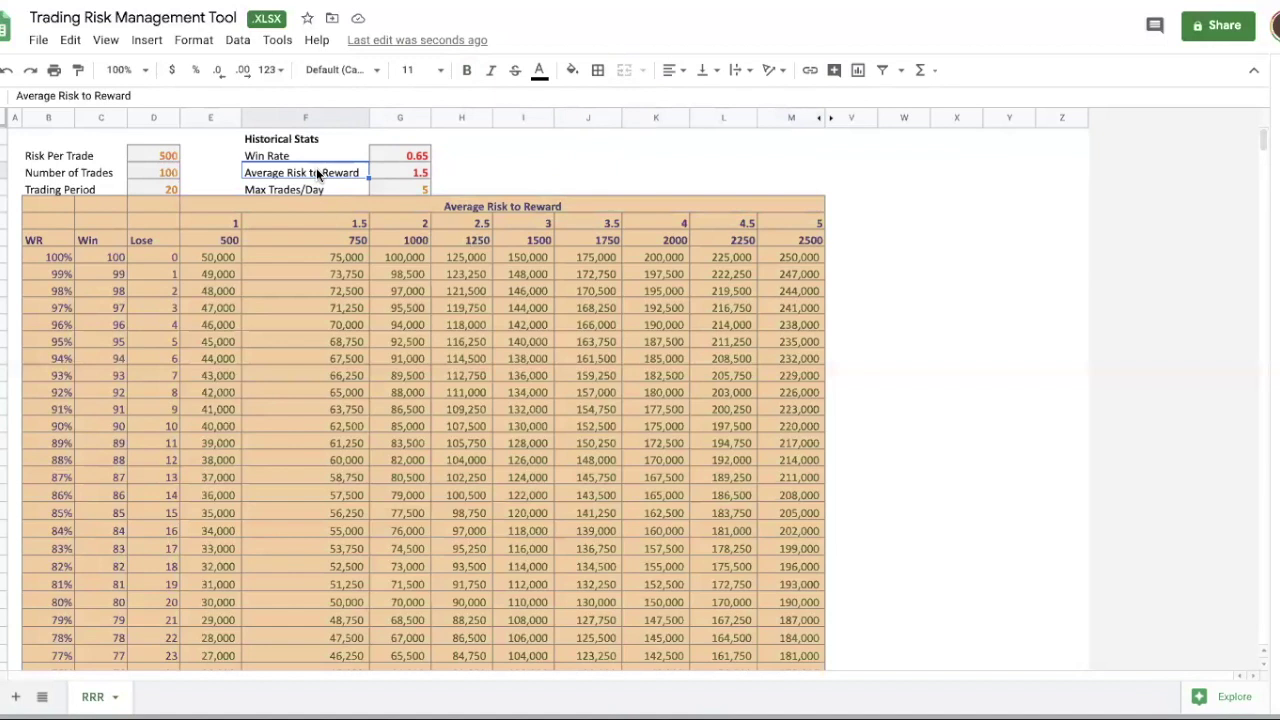
pyautogui.click(731, 191)
pyautogui.moveTo(418, 155); pyautogui.dragTo(410, 172)
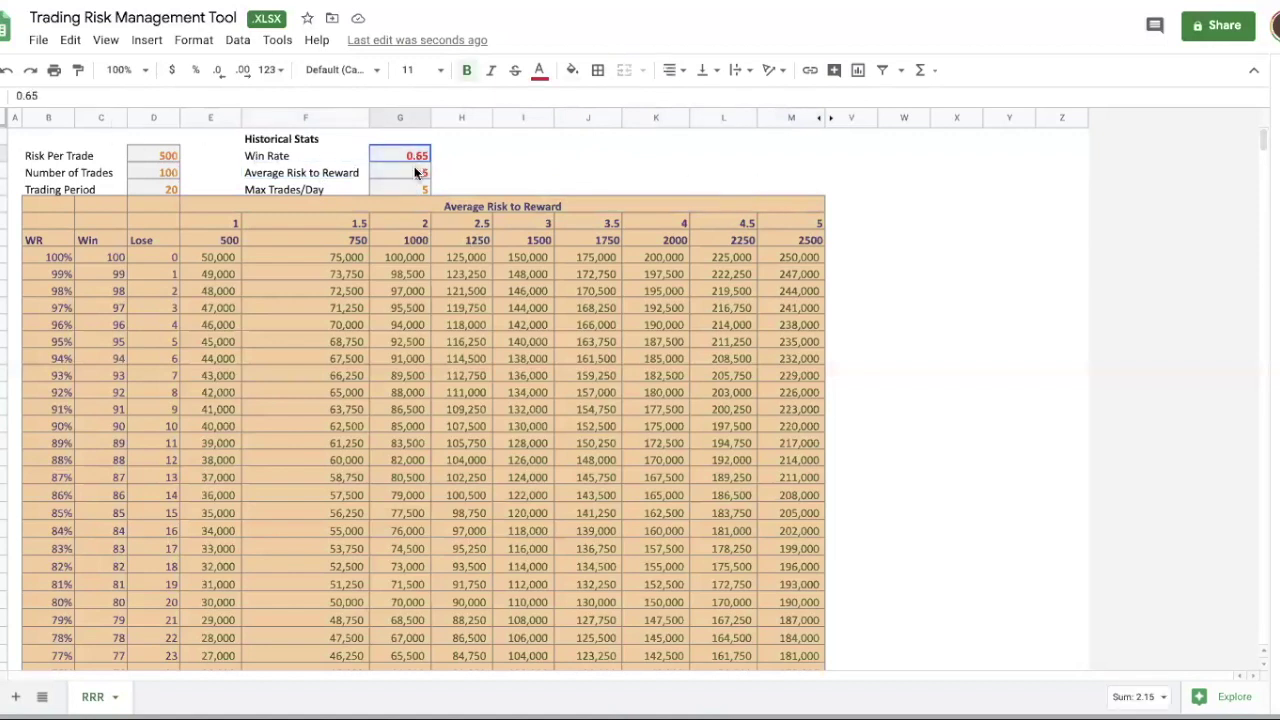
# - Review the Risk Per Trade, Number of Trades and Trading Period inputs beside the historical stats
pyautogui.press('Left')
pyautogui.press('Left')
pyautogui.press('Left')
pyautogui.click(311, 141)
pyautogui.click(136, 158)
pyautogui.click(165, 173)
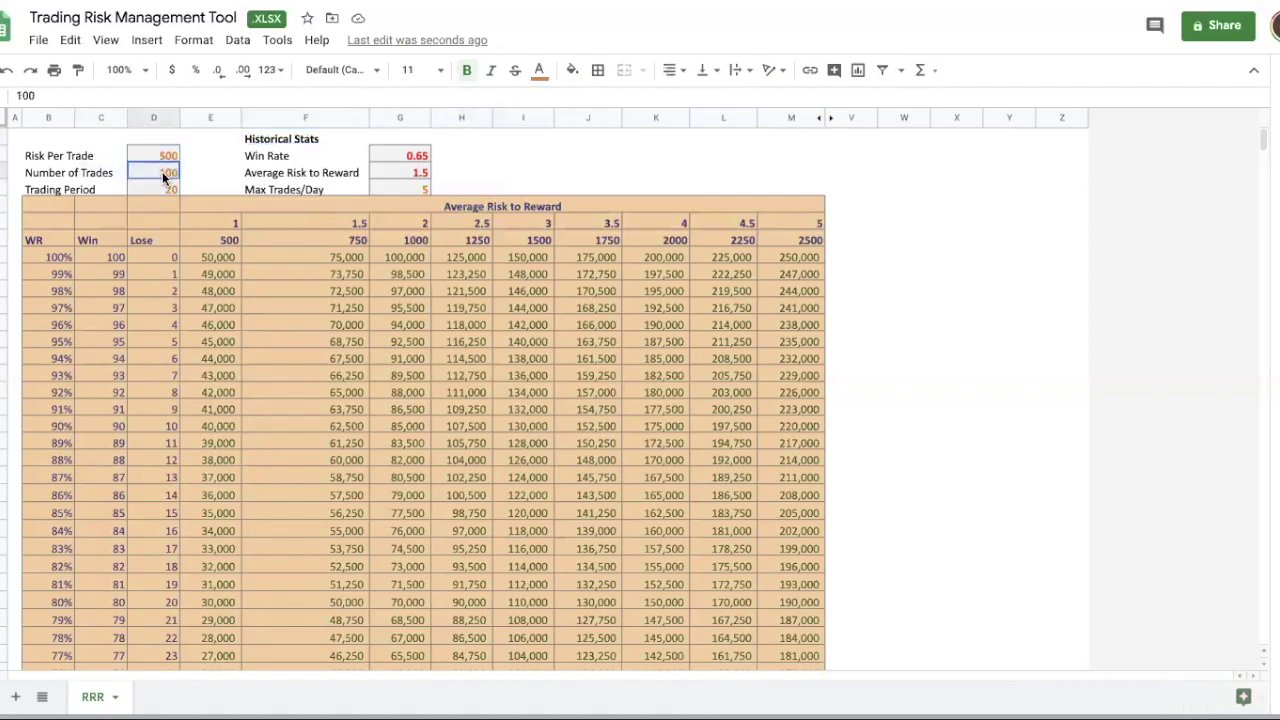
pyautogui.click(70, 175)
pyautogui.press('Up')
pyautogui.click(175, 168)
pyautogui.moveTo(51, 190); pyautogui.dragTo(165, 189)
pyautogui.click(216, 156)
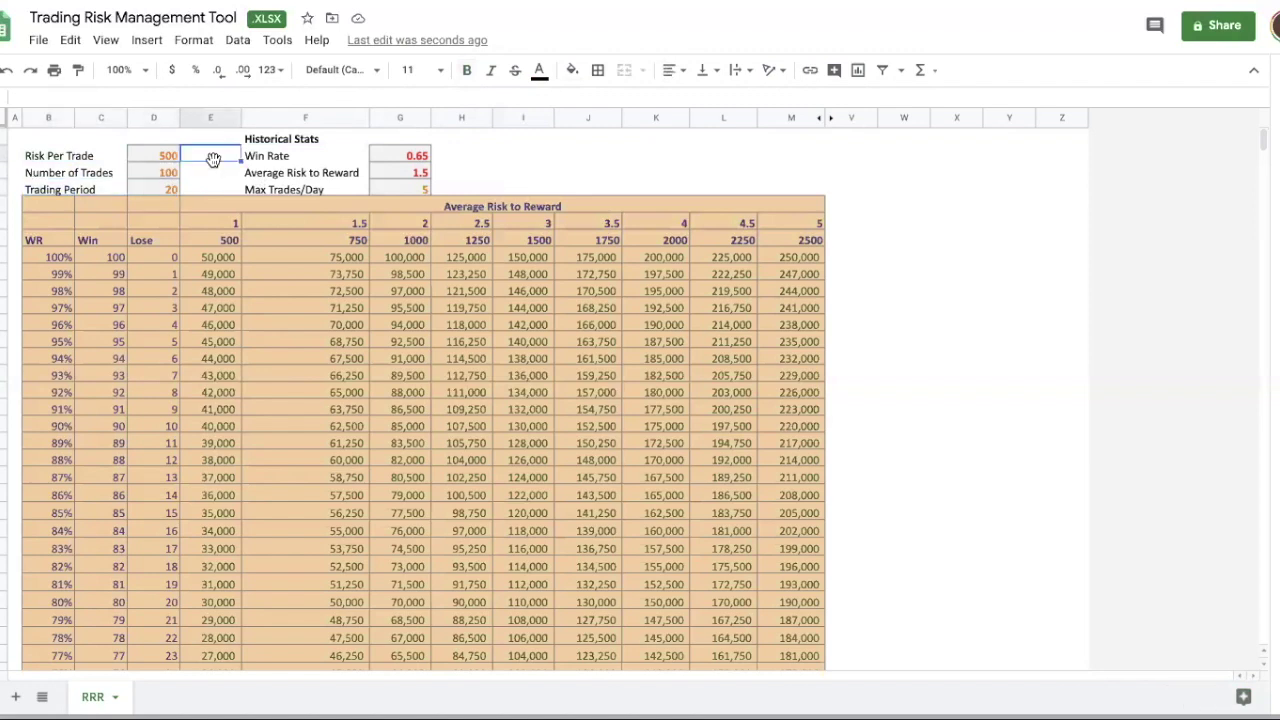
pyautogui.click(197, 190)
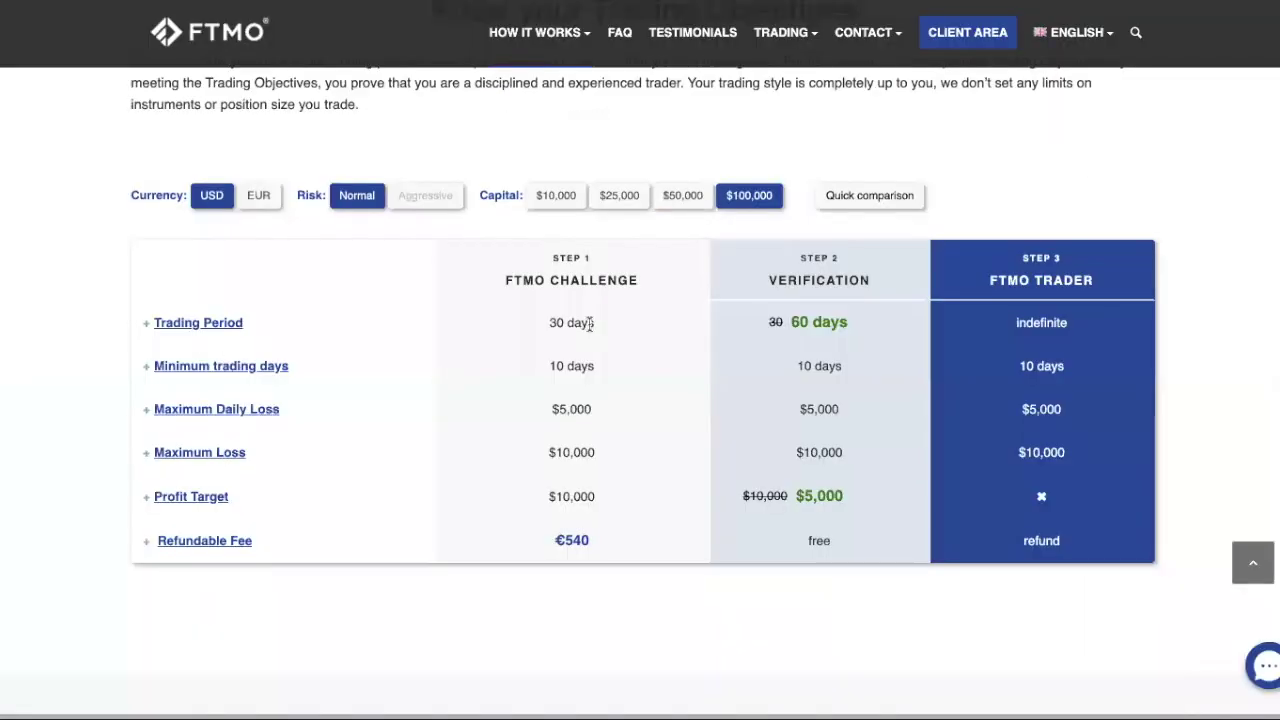
# - Compare the FTMO Challenge's trading period with the Trading Period input in the spreadsheet
pyautogui.tripleClick(589, 322)
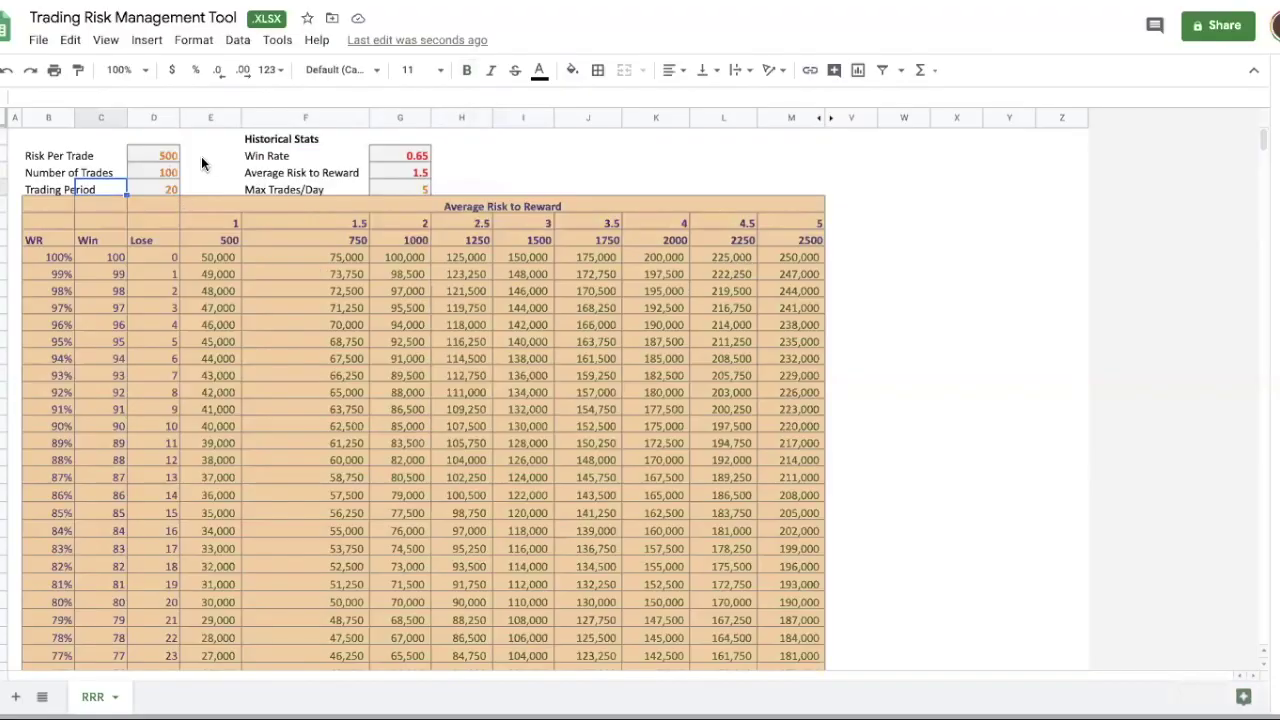
pyautogui.click(165, 190)
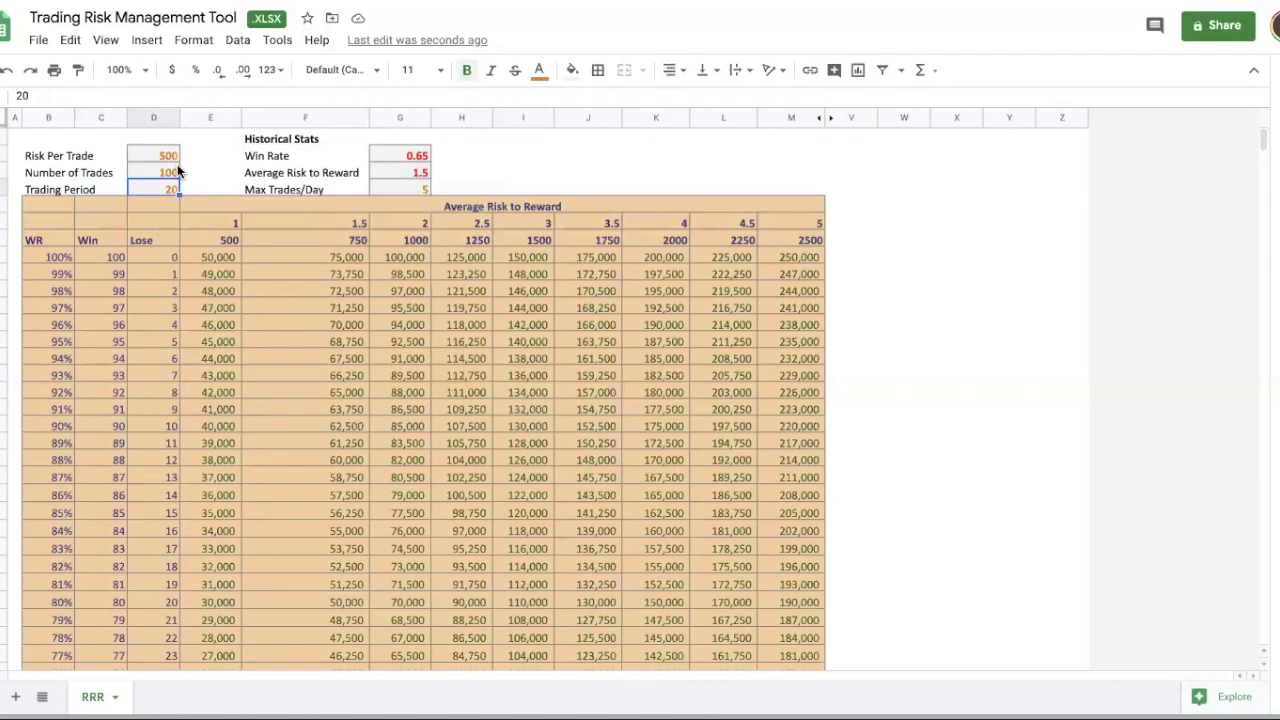
pyautogui.press('Left')
pyautogui.click(170, 190)
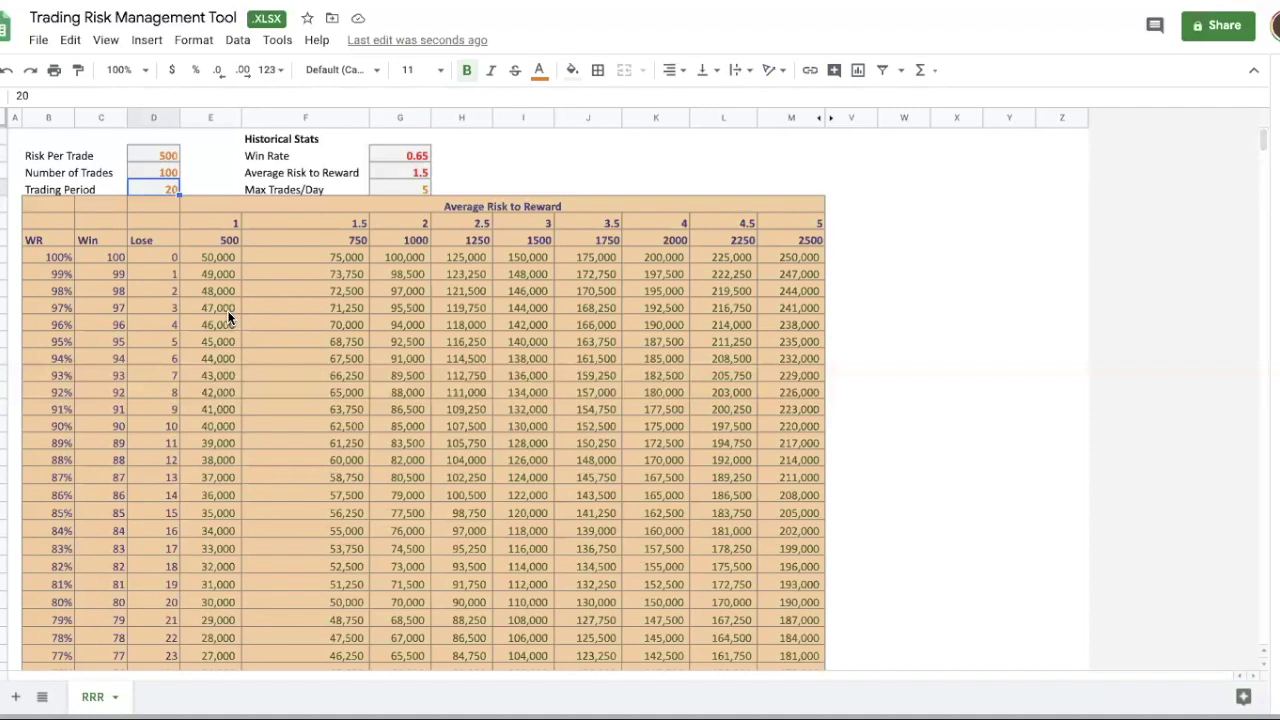
pyautogui.click(253, 155)
pyautogui.click(172, 189)
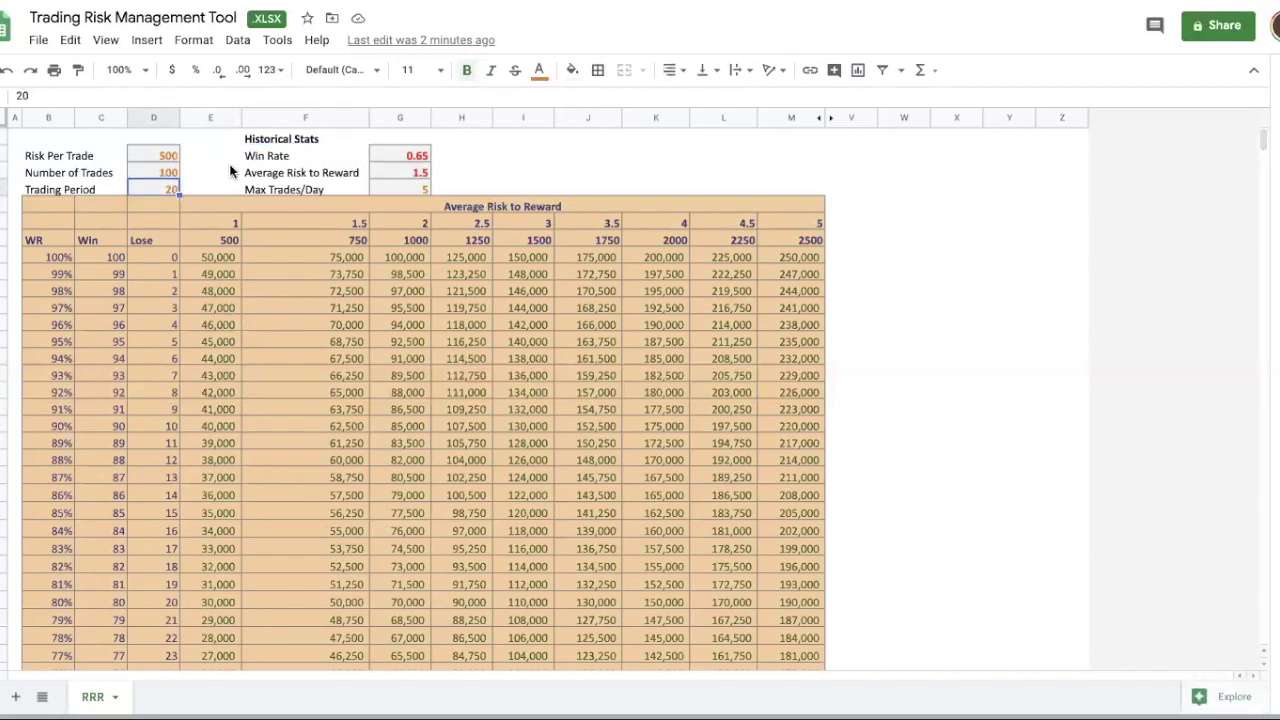
# - Set the Number of Trades to 30
pyautogui.click(165, 155)
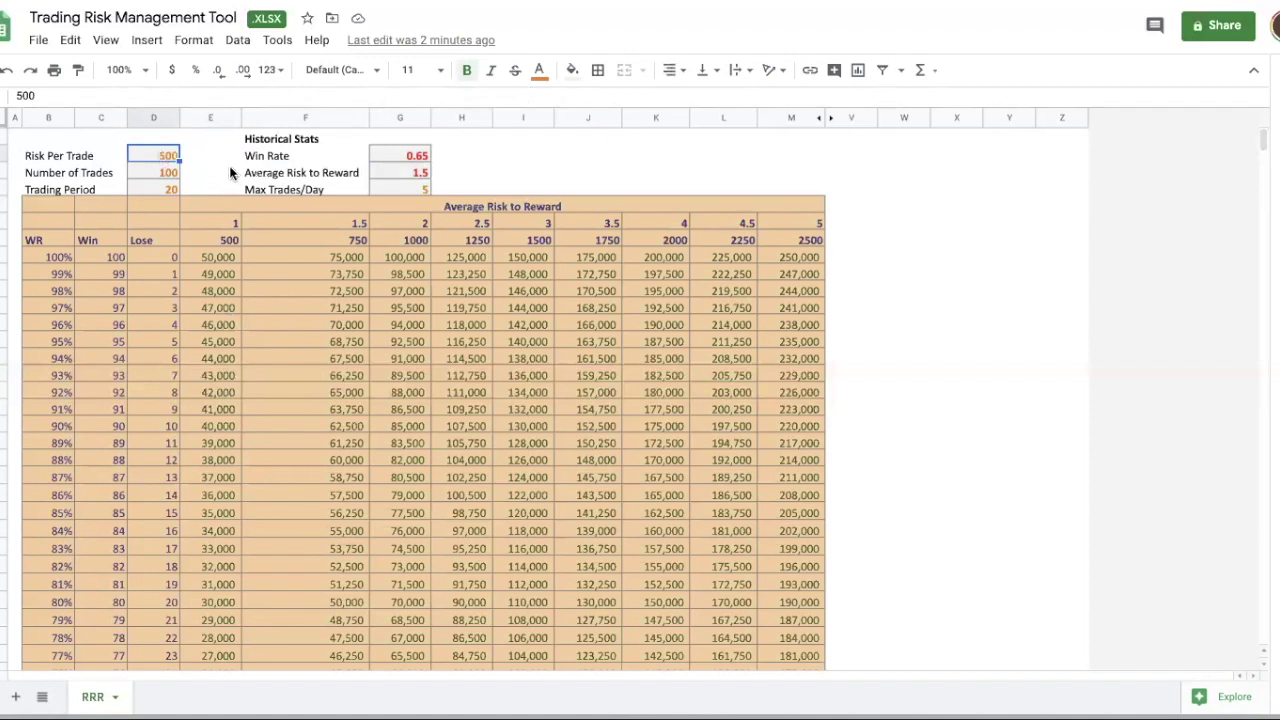
pyautogui.click(162, 170)
pyautogui.press('Right')
pyautogui.click(161, 174)
pyautogui.write('30')
pyautogui.press('Return')
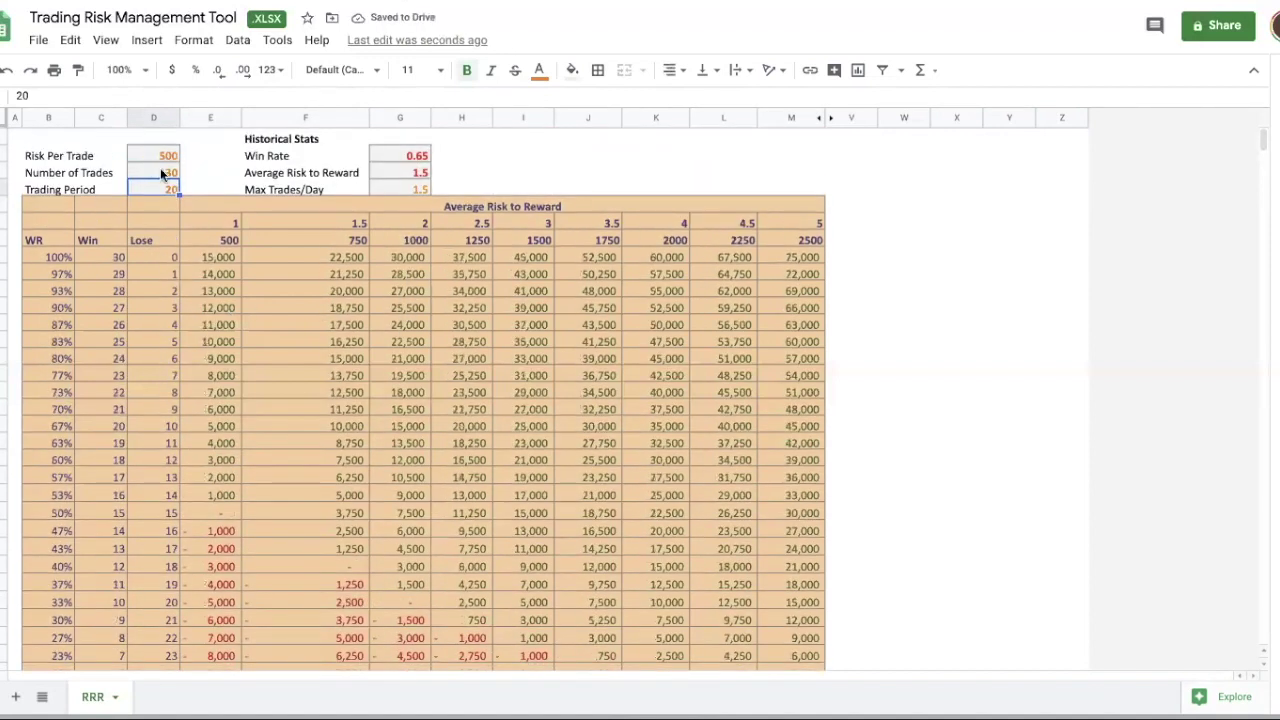
pyautogui.click(165, 175)
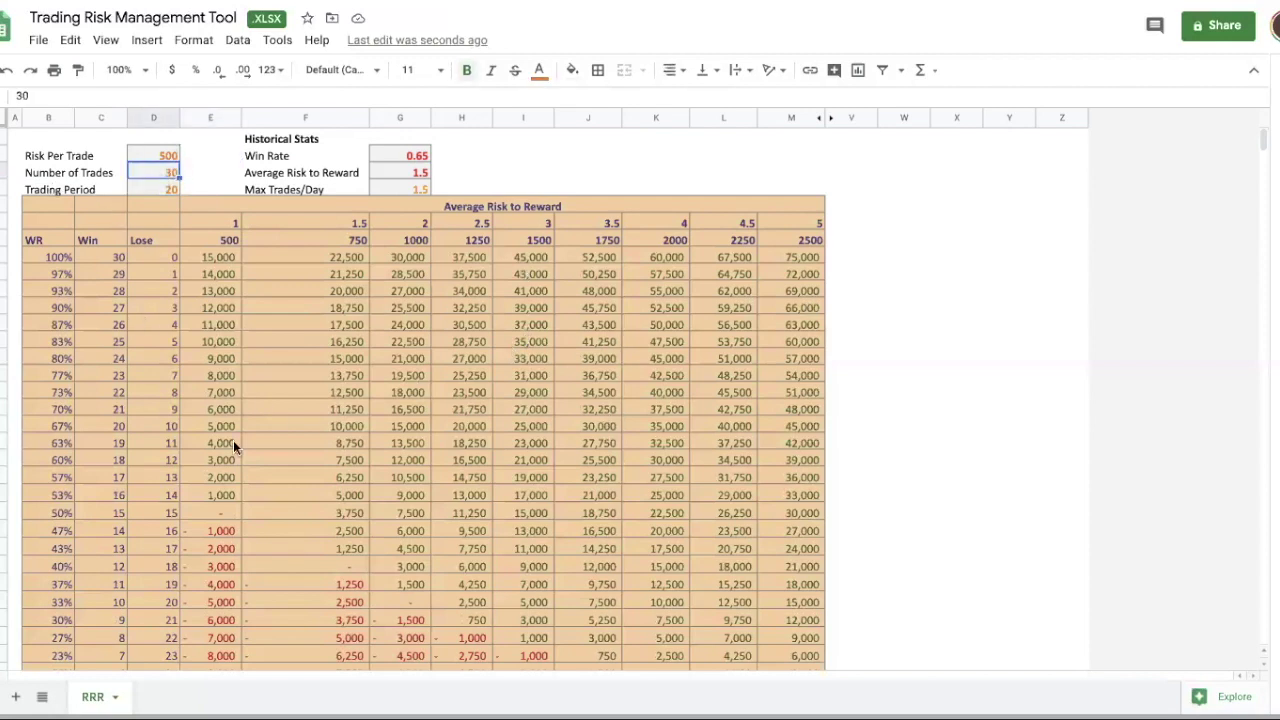
# - Look up the projected profit in the table rows nearest the historical win rate, at a 1.5 average risk to reward
pyautogui.click(425, 157)
pyautogui.click(577, 151)
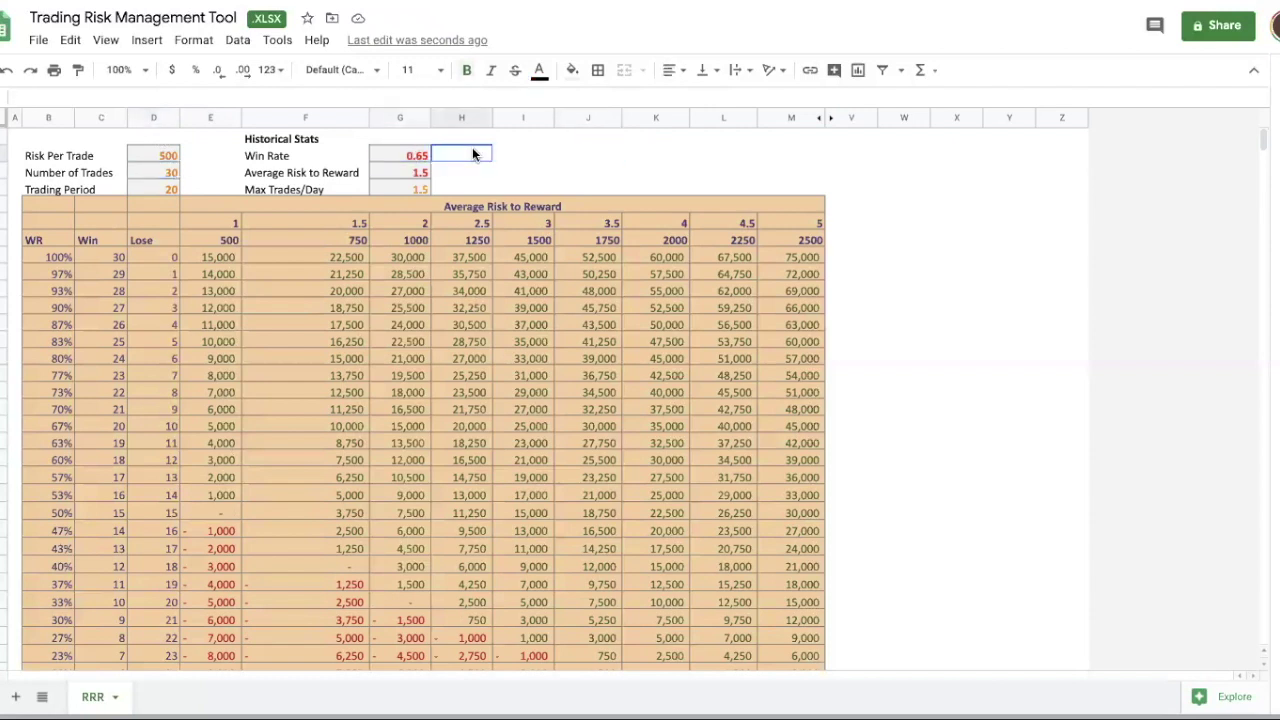
pyautogui.click(399, 150)
pyautogui.click(498, 152)
pyautogui.moveTo(57, 427); pyautogui.dragTo(697, 436)
pyautogui.click(790, 426)
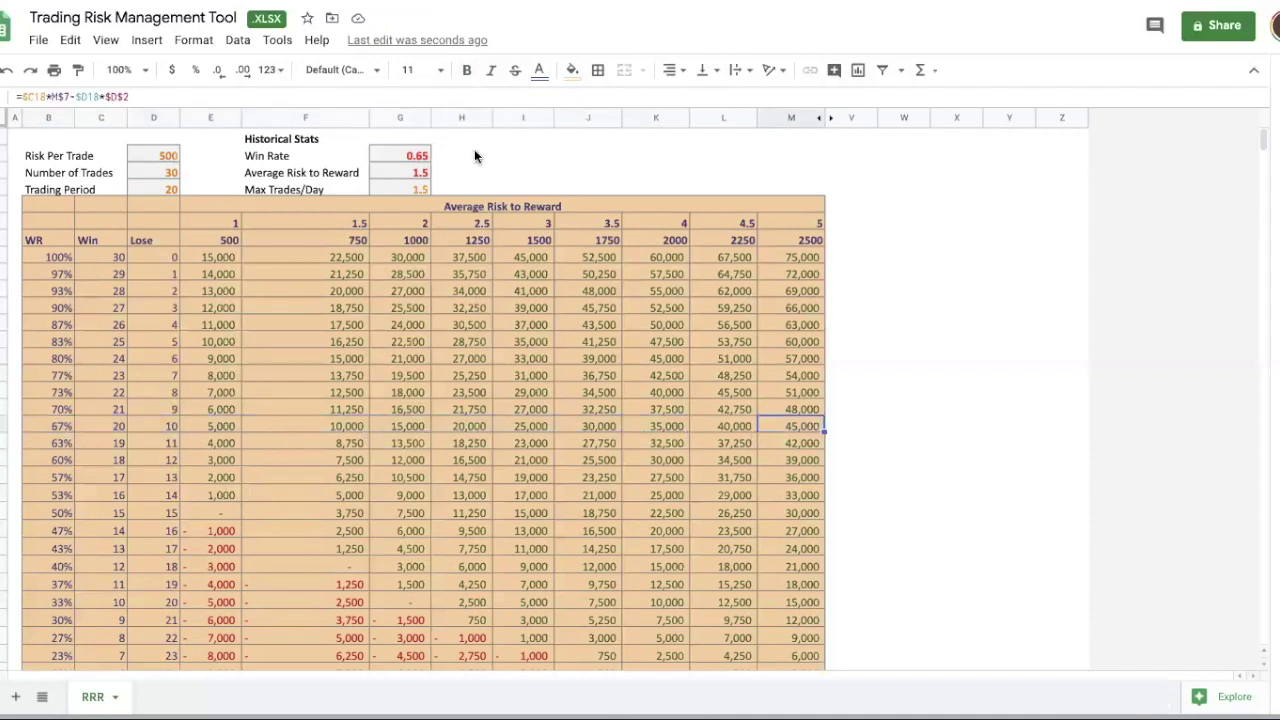
pyautogui.click(416, 156)
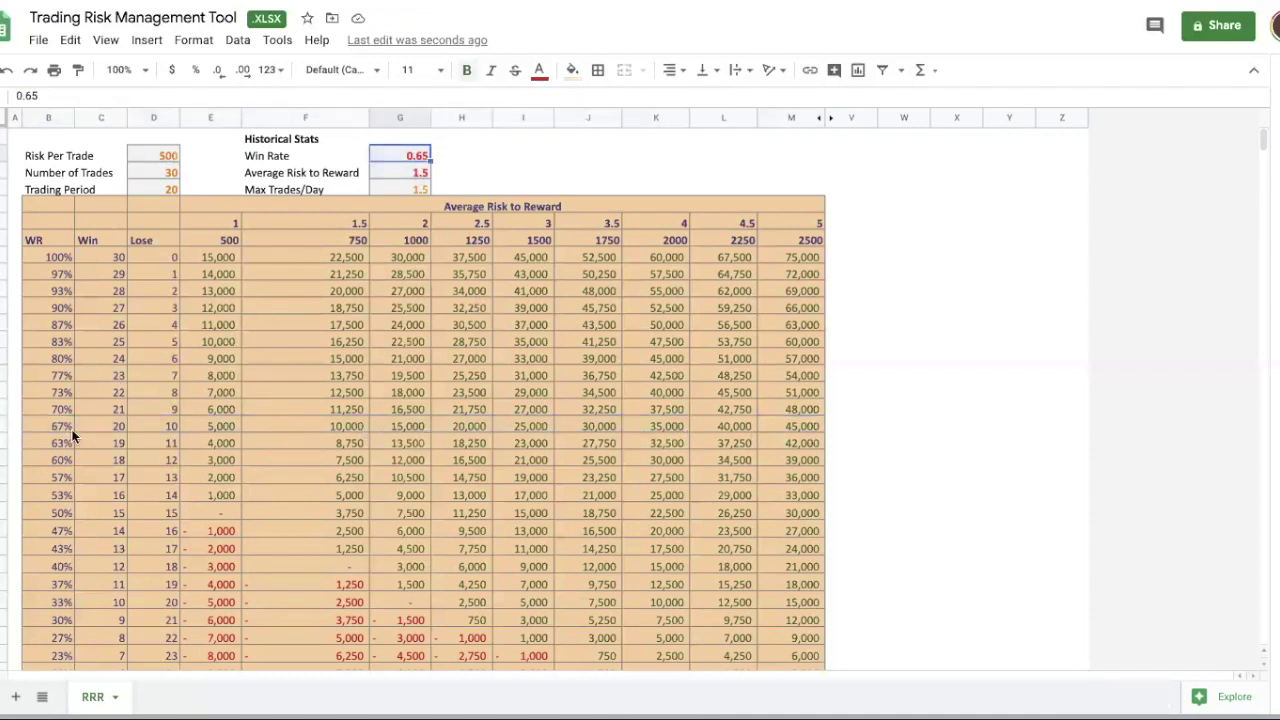
pyautogui.moveTo(56, 426); pyautogui.dragTo(795, 434)
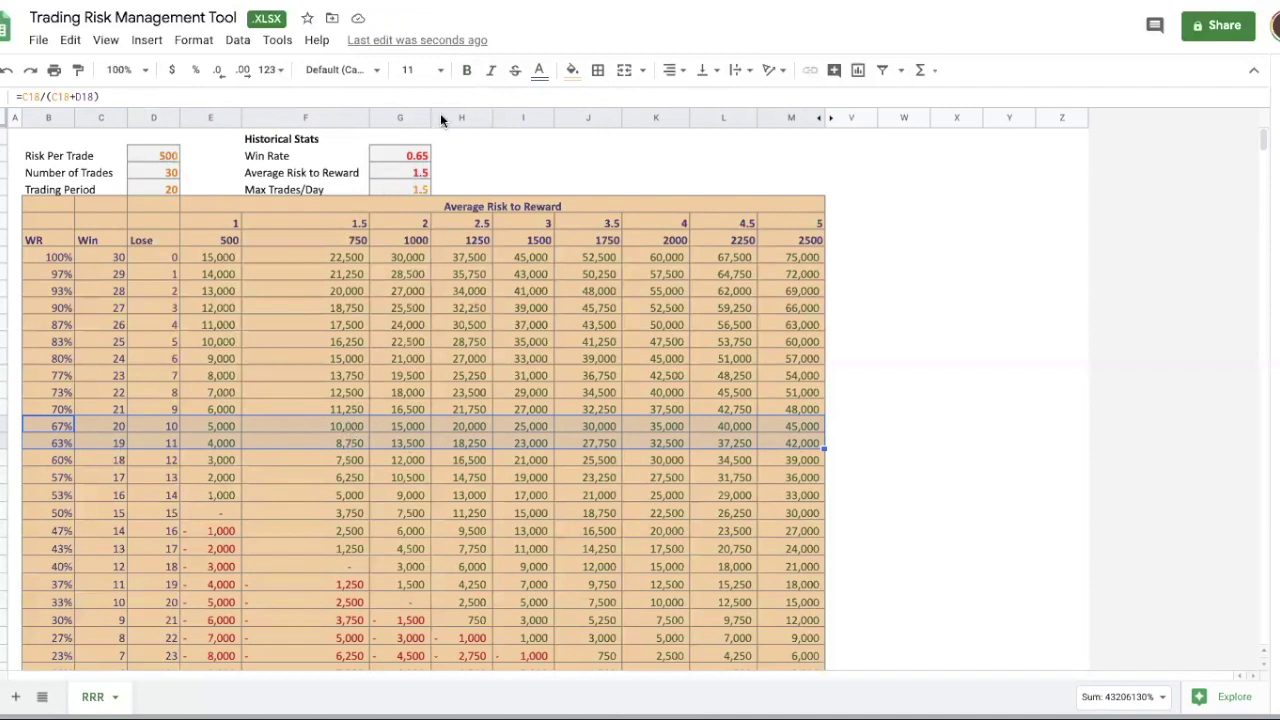
pyautogui.click(342, 424)
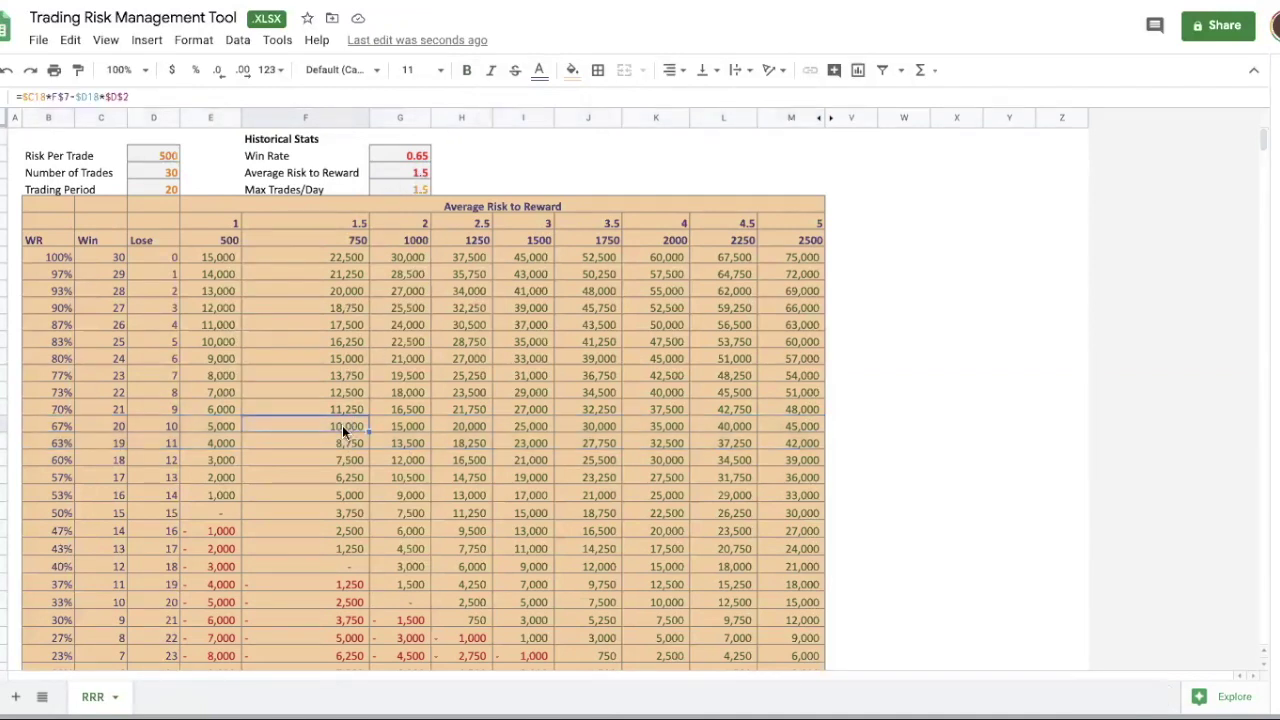
pyautogui.keyDown('shift'); pyautogui.click(45, 444); pyautogui.keyUp('shift')
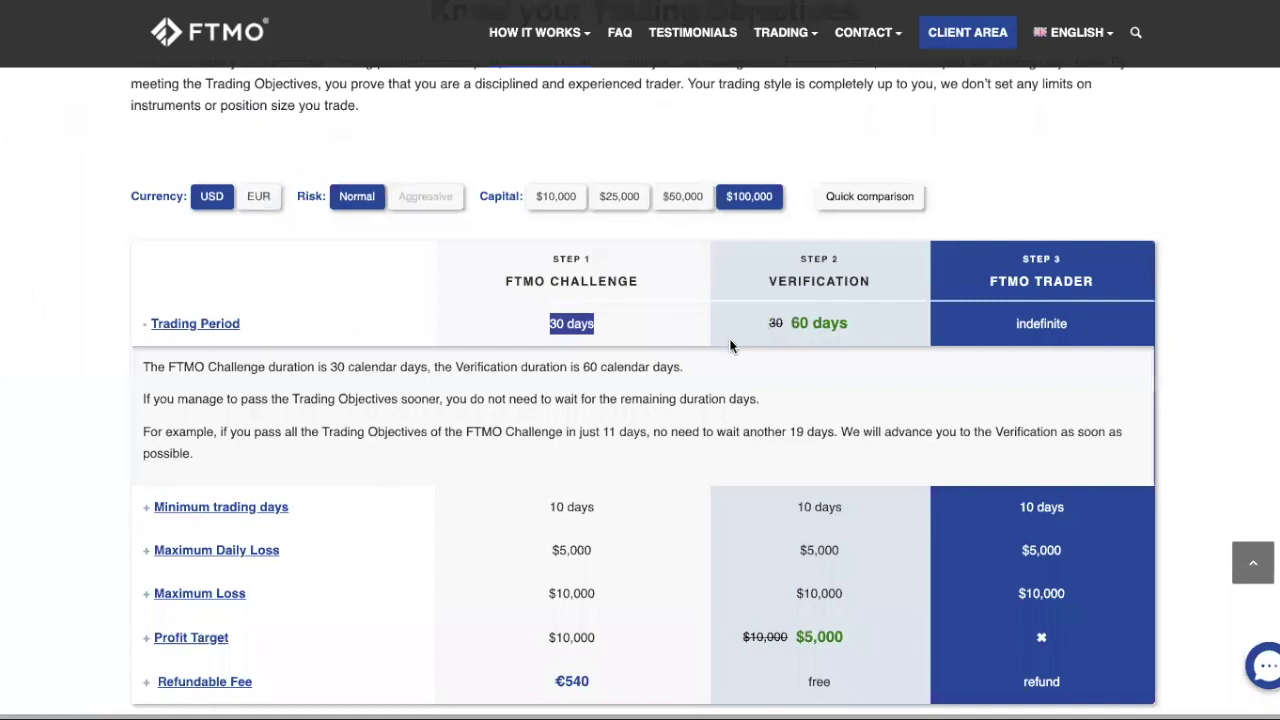
# - Check the FTMO objectives and compare projected profits for win rates from 67% down to 53% at 1.5 risk to reward
pyautogui.scroll(-1, 526, 534)
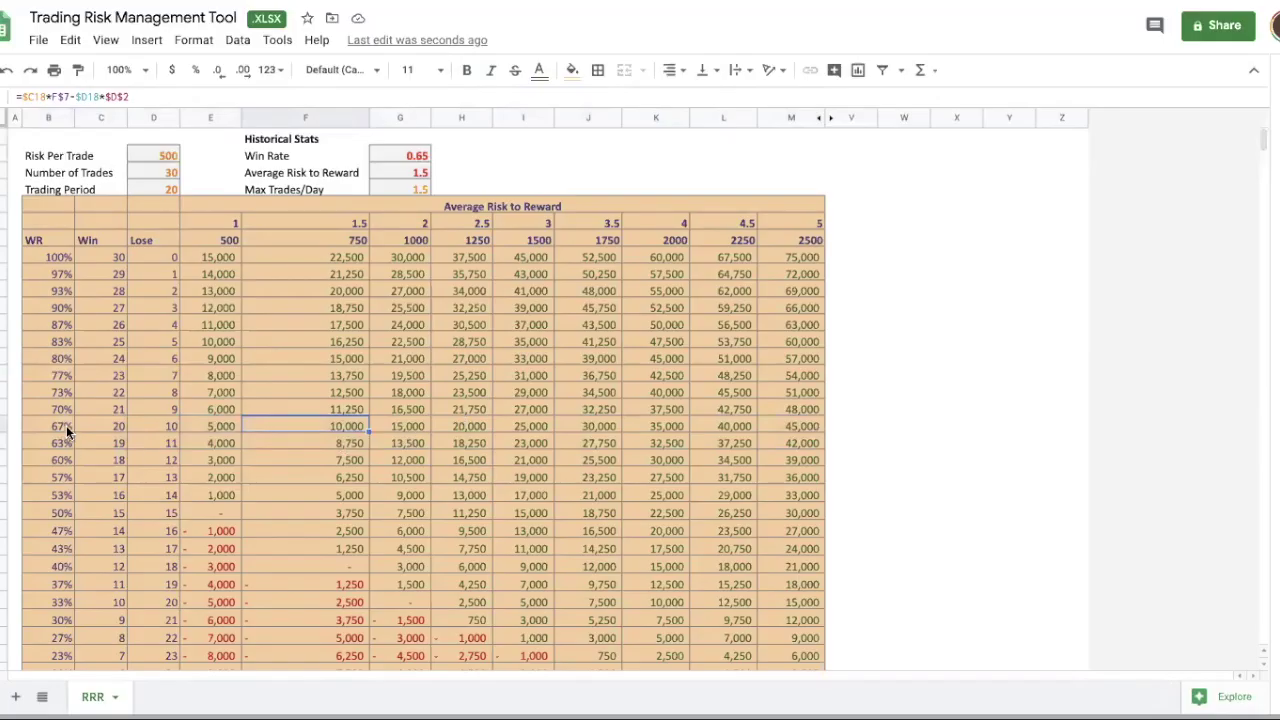
pyautogui.moveTo(66, 425); pyautogui.dragTo(300, 443)
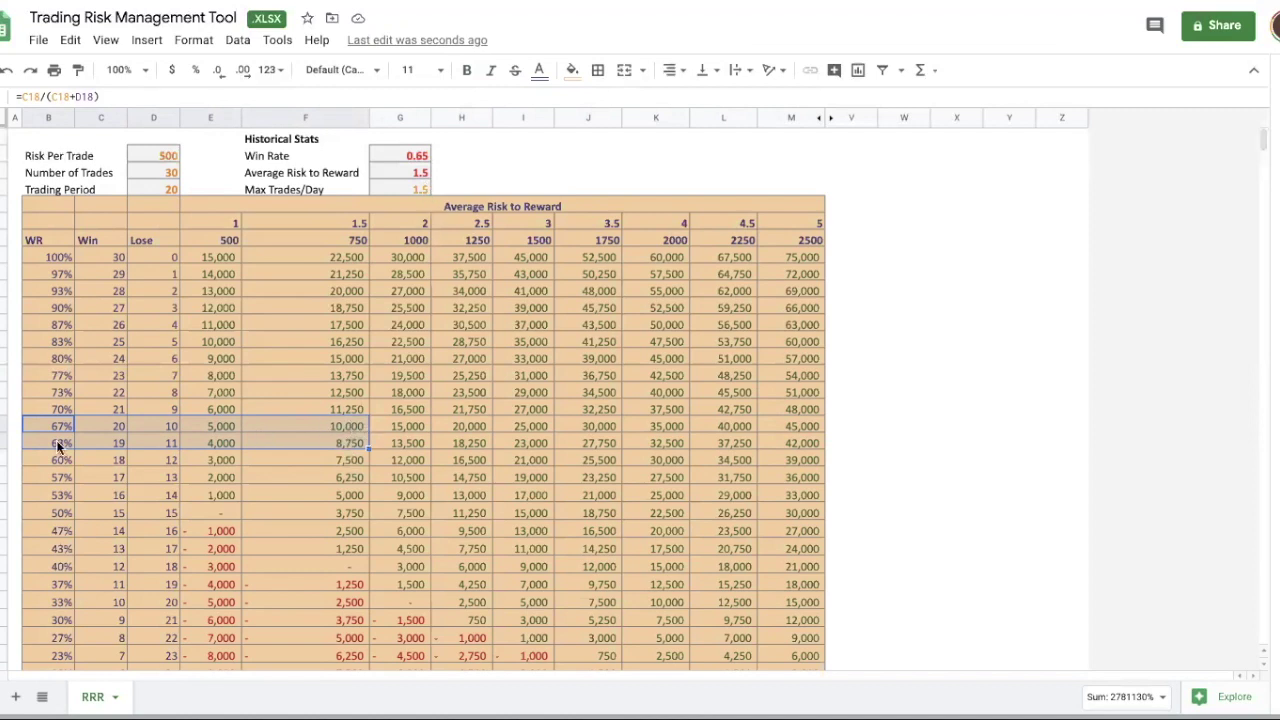
pyautogui.moveTo(62, 460); pyautogui.dragTo(338, 480)
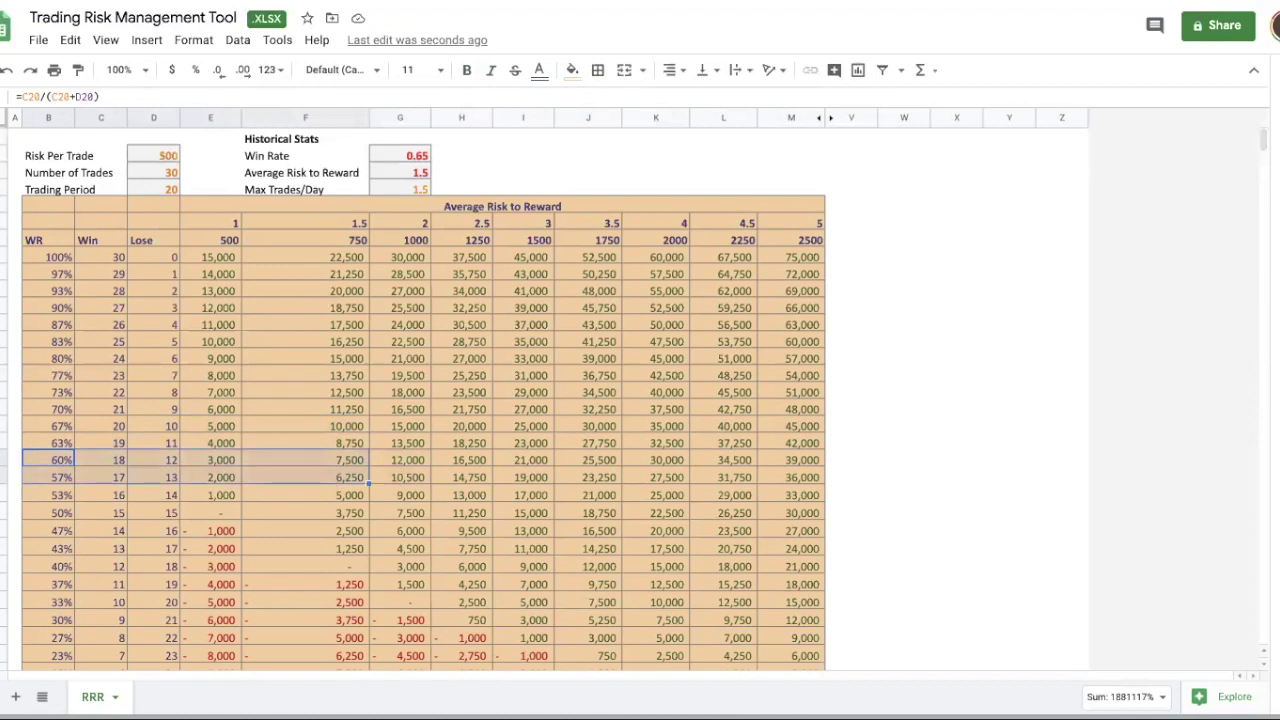
pyautogui.click(51, 477)
pyautogui.moveTo(49, 495); pyautogui.dragTo(350, 487)
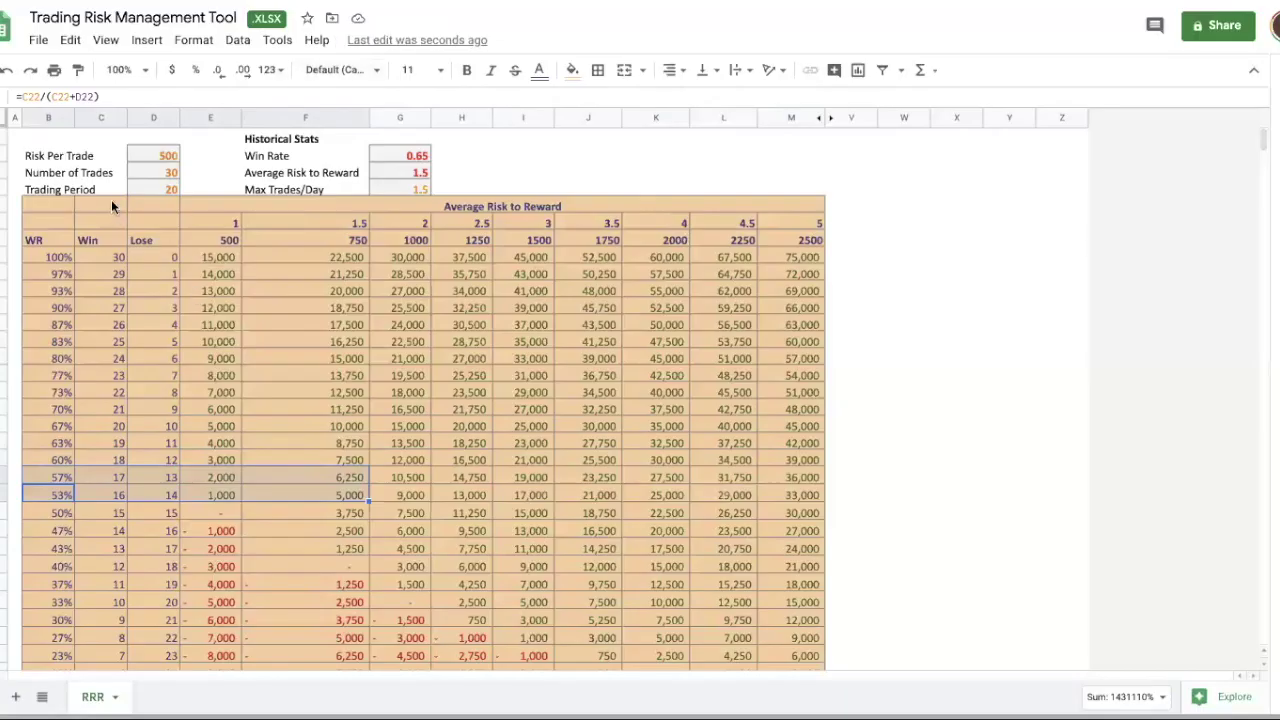
pyautogui.click(170, 173)
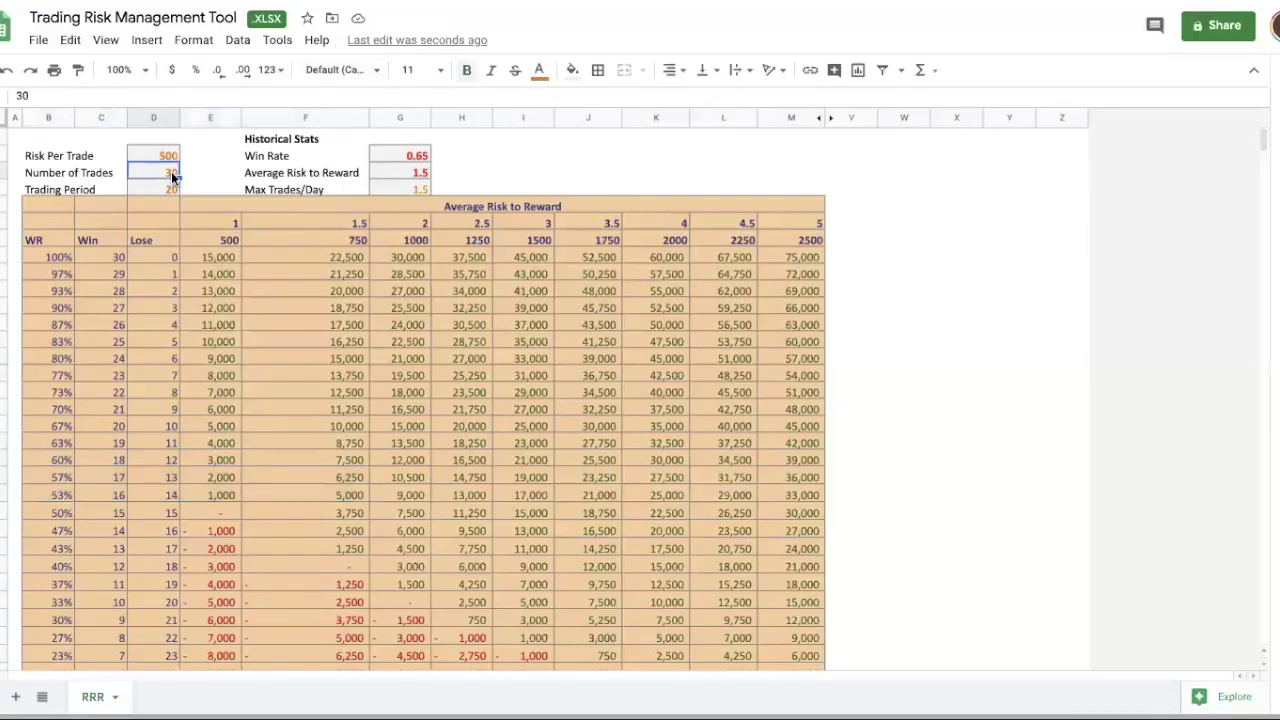
# - Set the Risk Per Trade to 1000
pyautogui.click(168, 156)
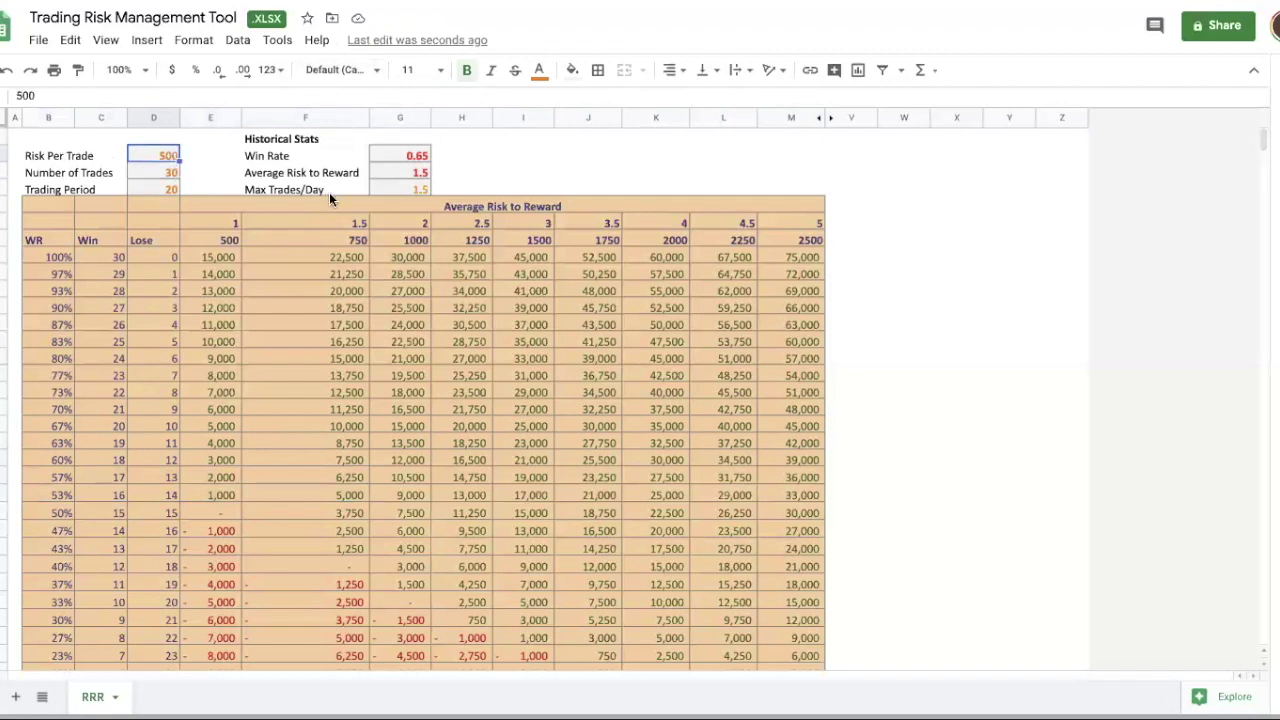
pyautogui.write('1000')
pyautogui.press('Return')
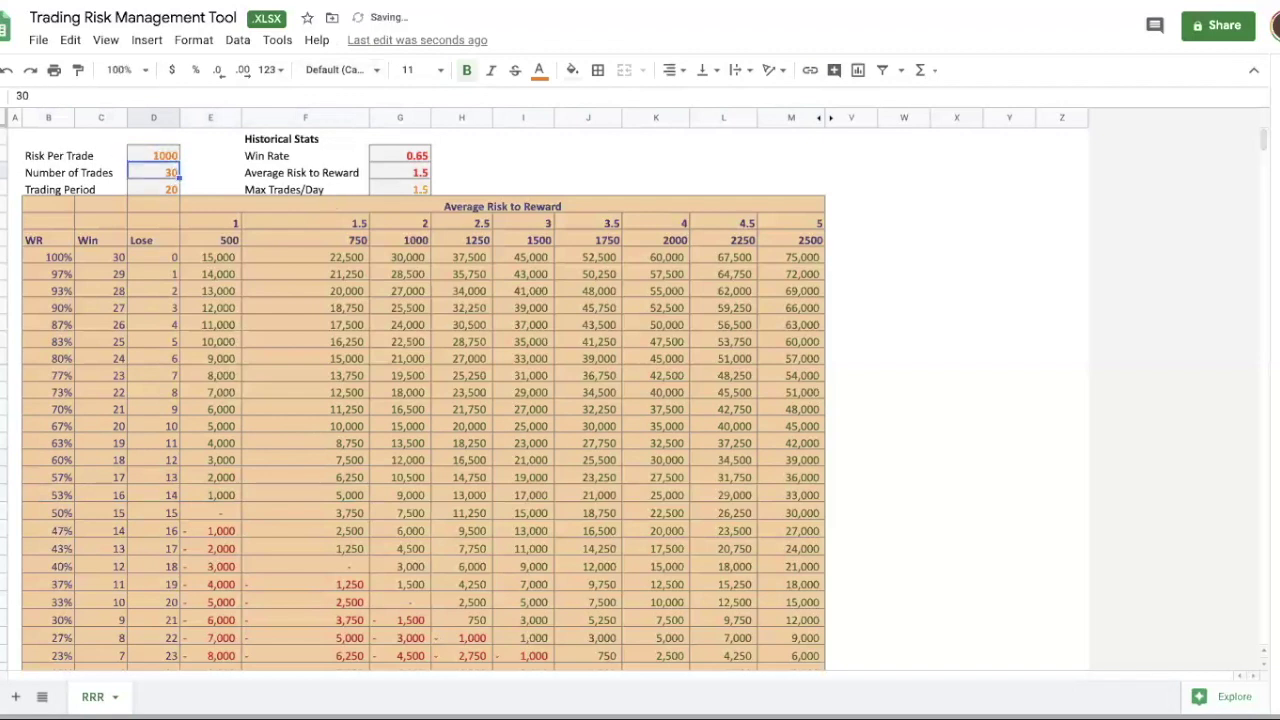
# - Set the Risk Per Trade to 500 and highlight the 67% and 63% win-rate rows up to the 1.5 risk-to-reward column
pyautogui.click(165, 156)
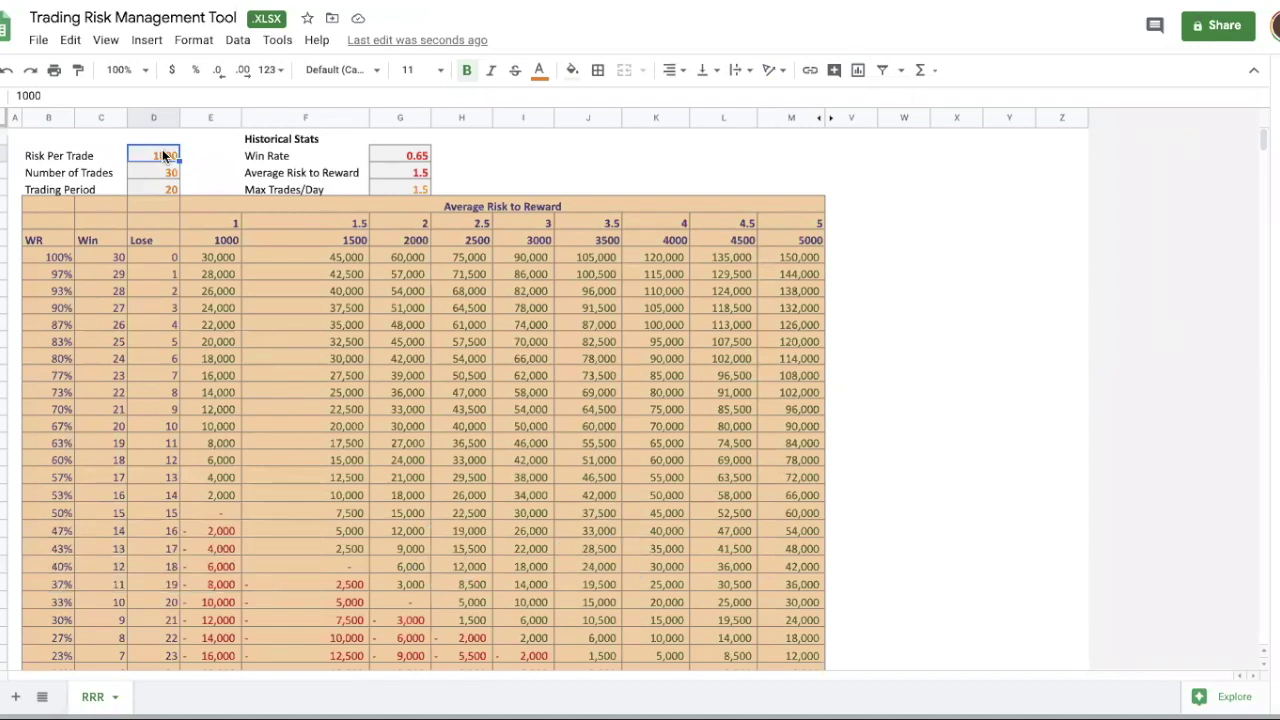
pyautogui.write('500')
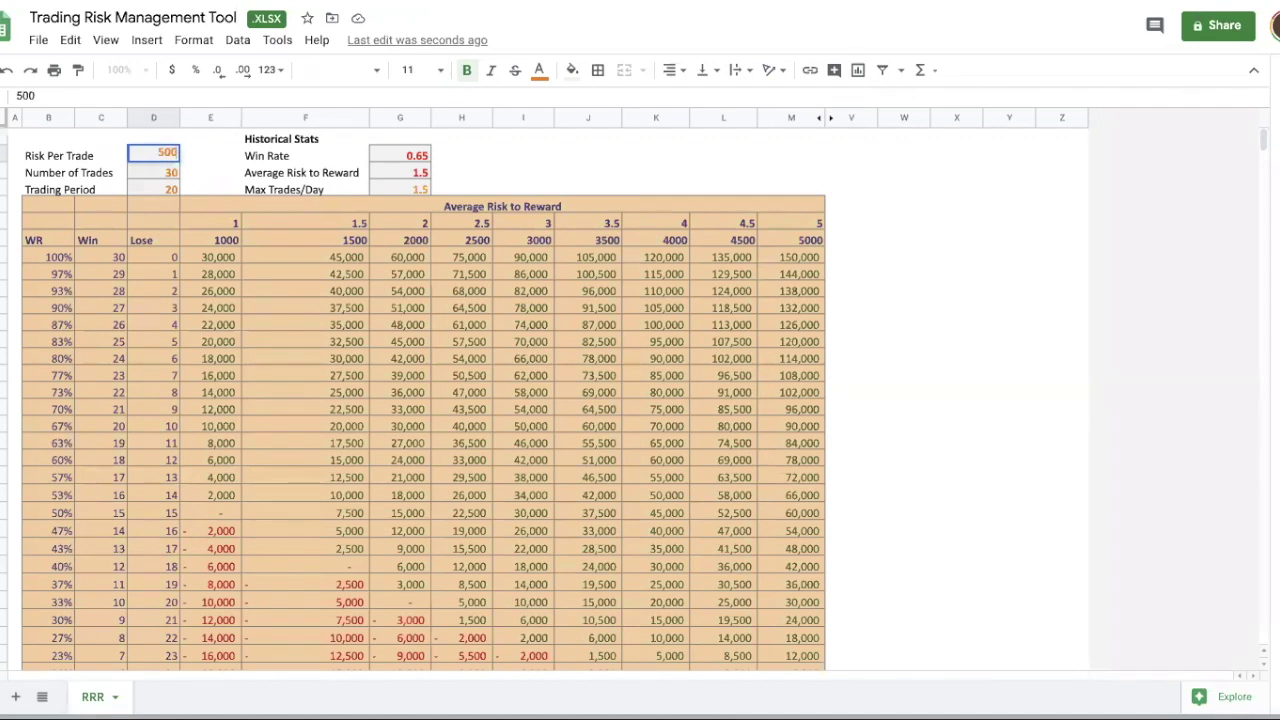
pyautogui.press('Return')
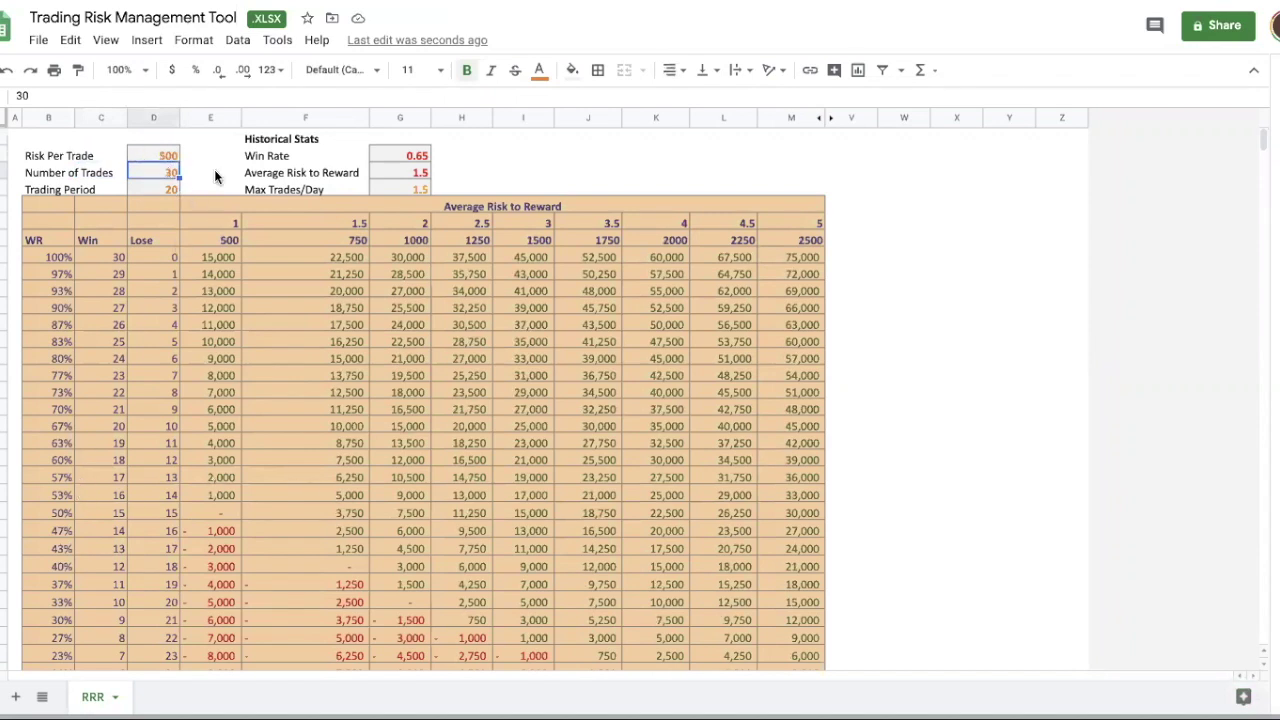
pyautogui.moveTo(70, 430); pyautogui.dragTo(353, 442)
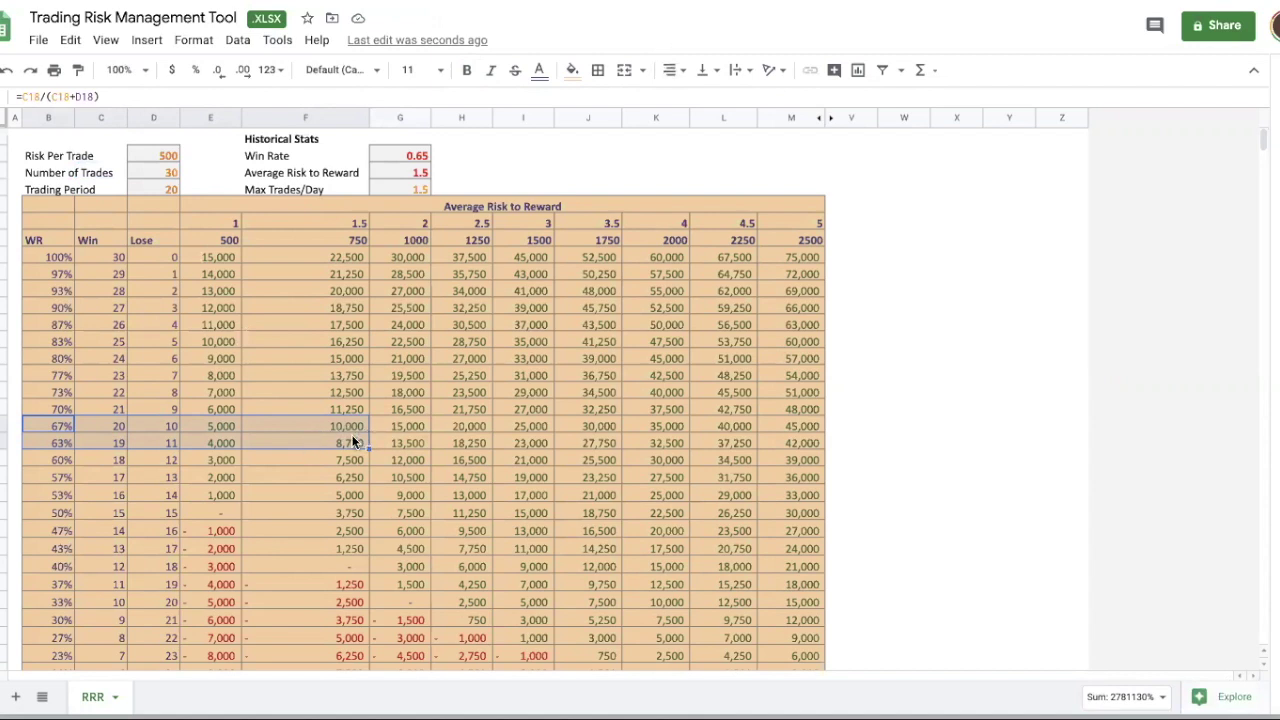
# - Set the Number of Trades to 50
pyautogui.click(145, 166)
pyautogui.write('50')
pyautogui.press('Return')
pyautogui.click(167, 173)
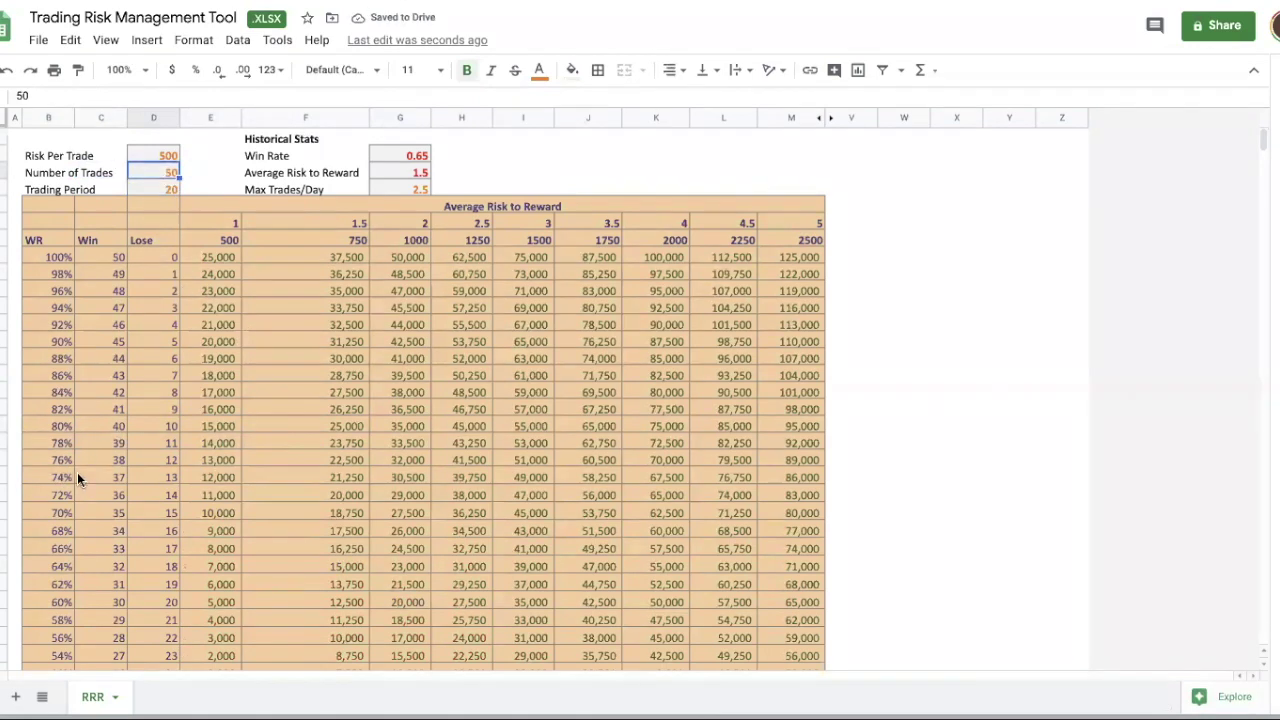
# - Compare the 66% and 64% win-rate rows at 1.5 risk to reward with the FTMO Challenge's profit target
pyautogui.moveTo(414, 156); pyautogui.dragTo(420, 172)
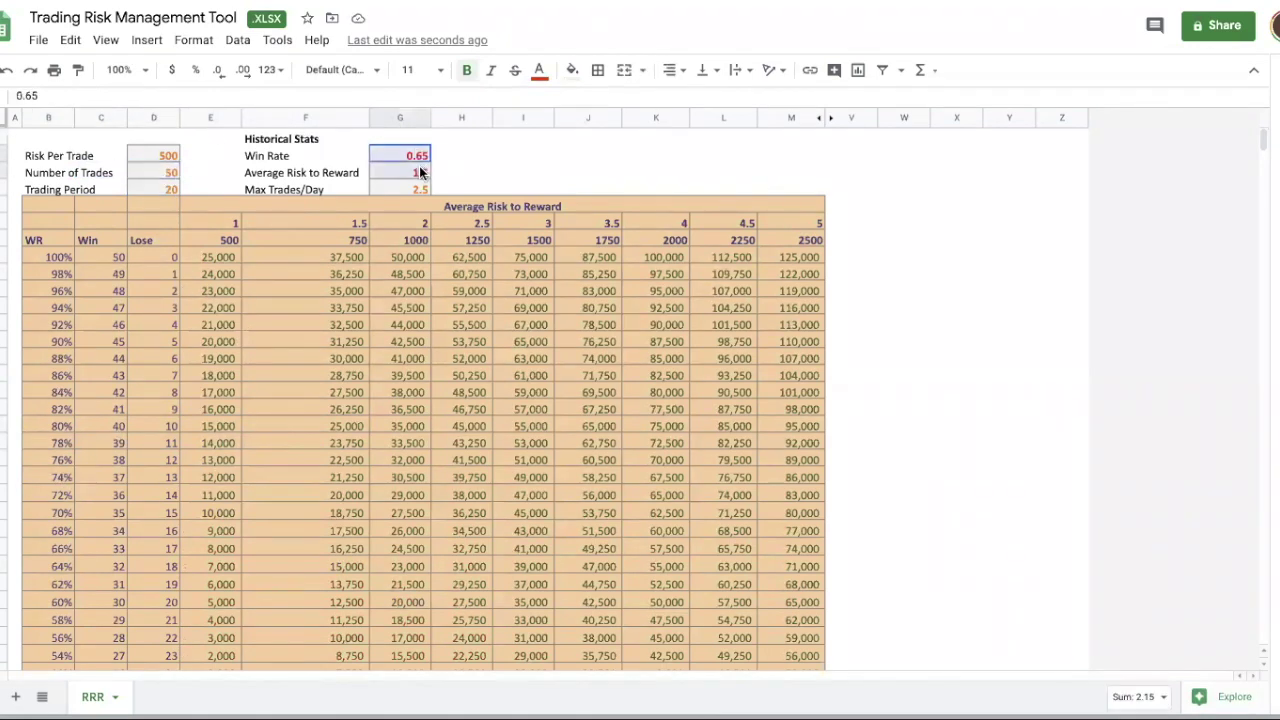
pyautogui.click(548, 156)
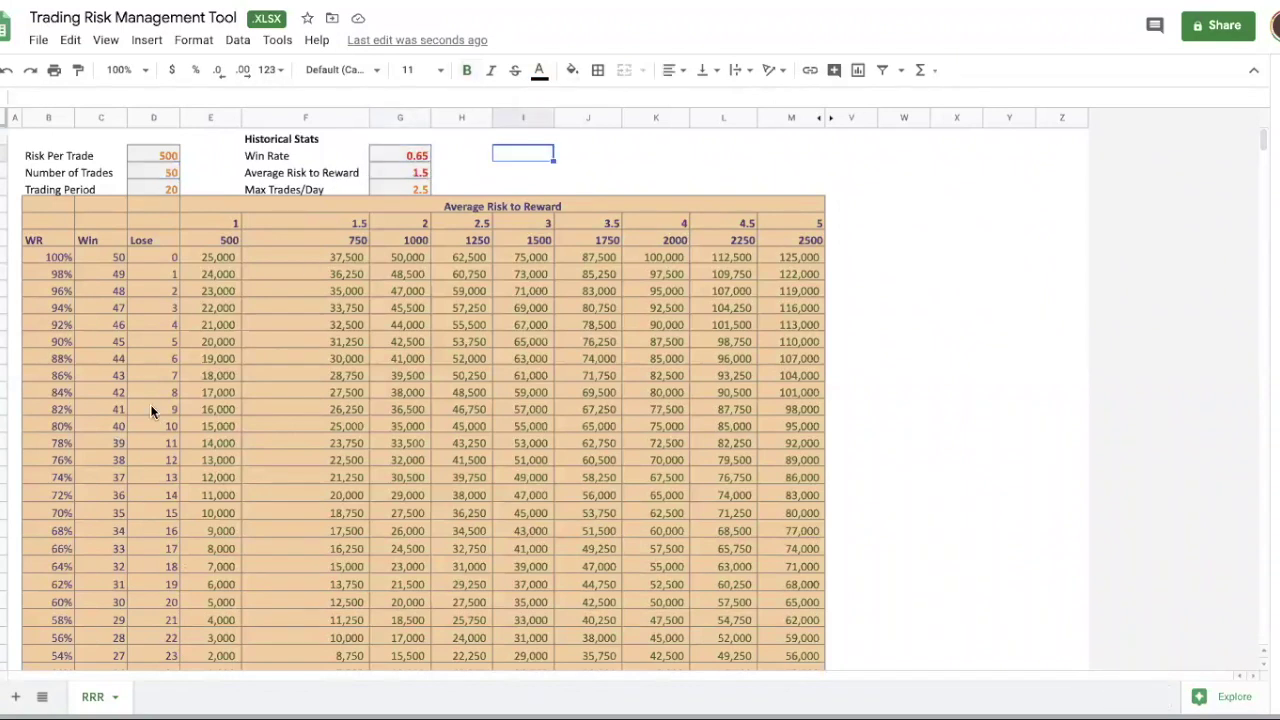
pyautogui.moveTo(55, 550)
pyautogui.mouseDown()
pyautogui.moveTo(345, 556)
pyautogui.moveTo(348, 567)
pyautogui.mouseUp()
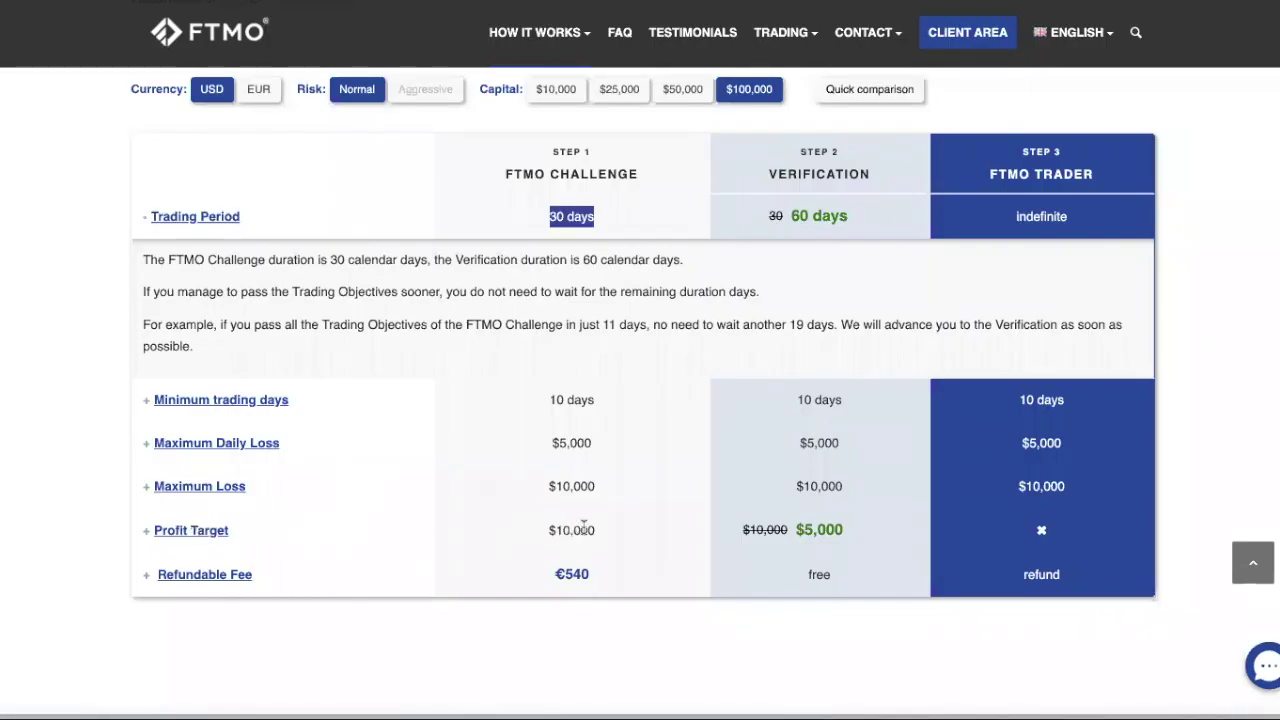
pyautogui.moveTo(562, 534); pyautogui.dragTo(597, 534)
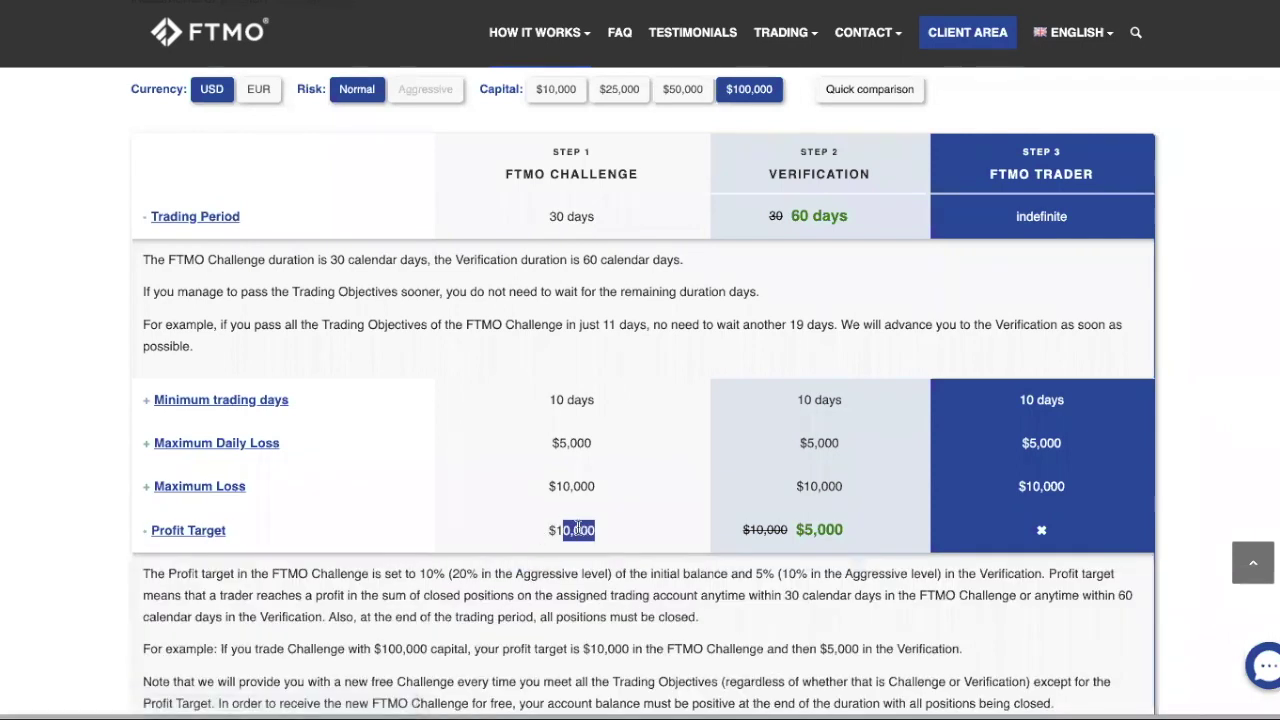
pyautogui.click(579, 532)
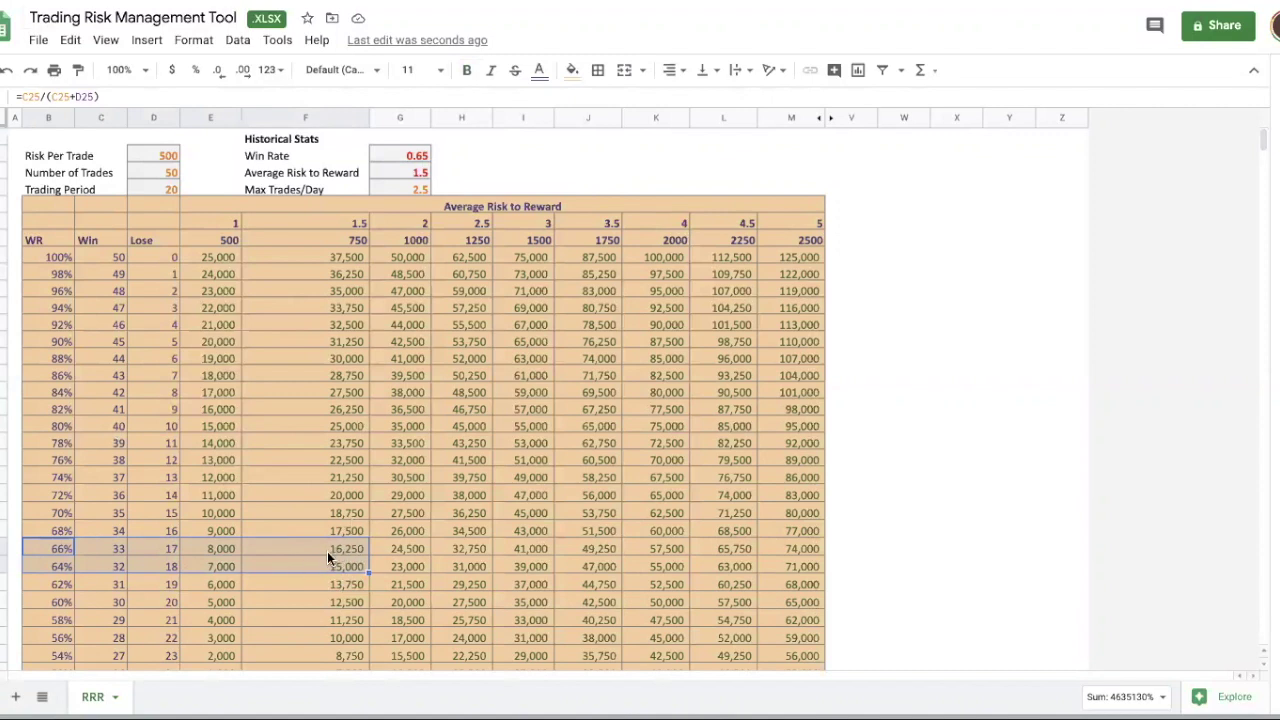
# - Compare the projected profits for win rates from 62% down to 58% at 1.5 risk to reward with the historical stats
pyautogui.click(310, 622)
pyautogui.scroll(-1, 350, 595)
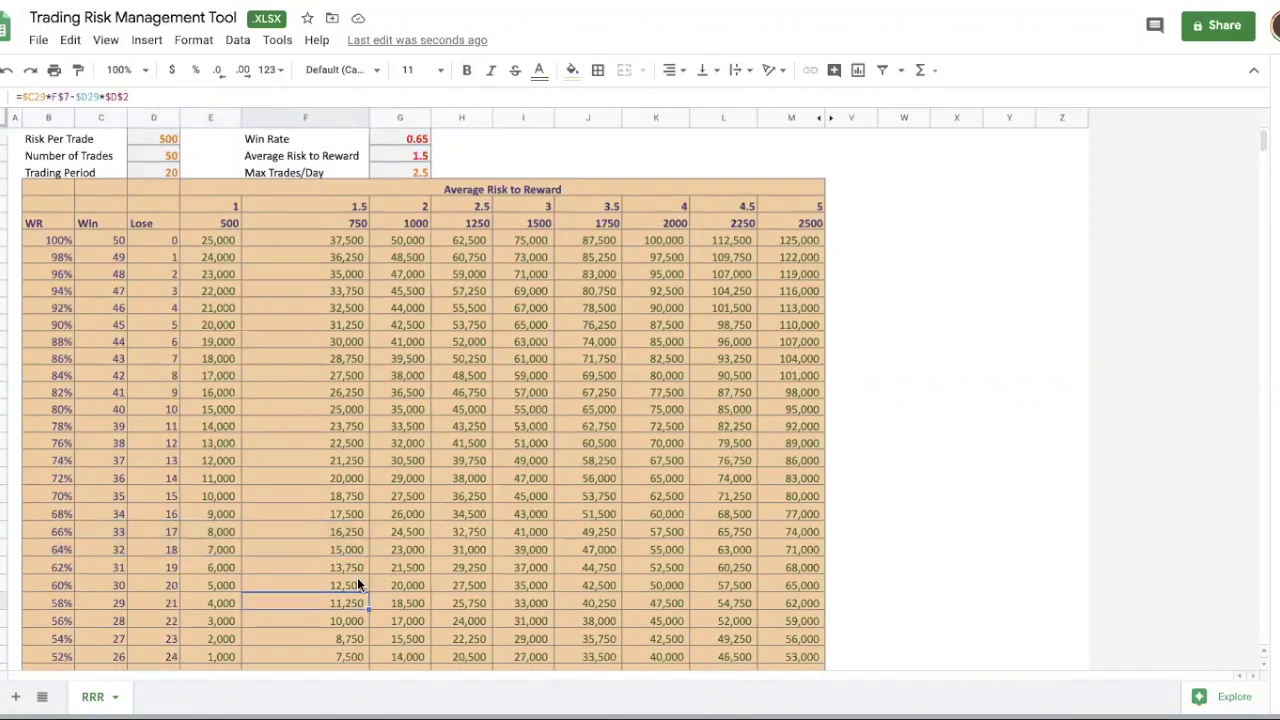
pyautogui.click(60, 565)
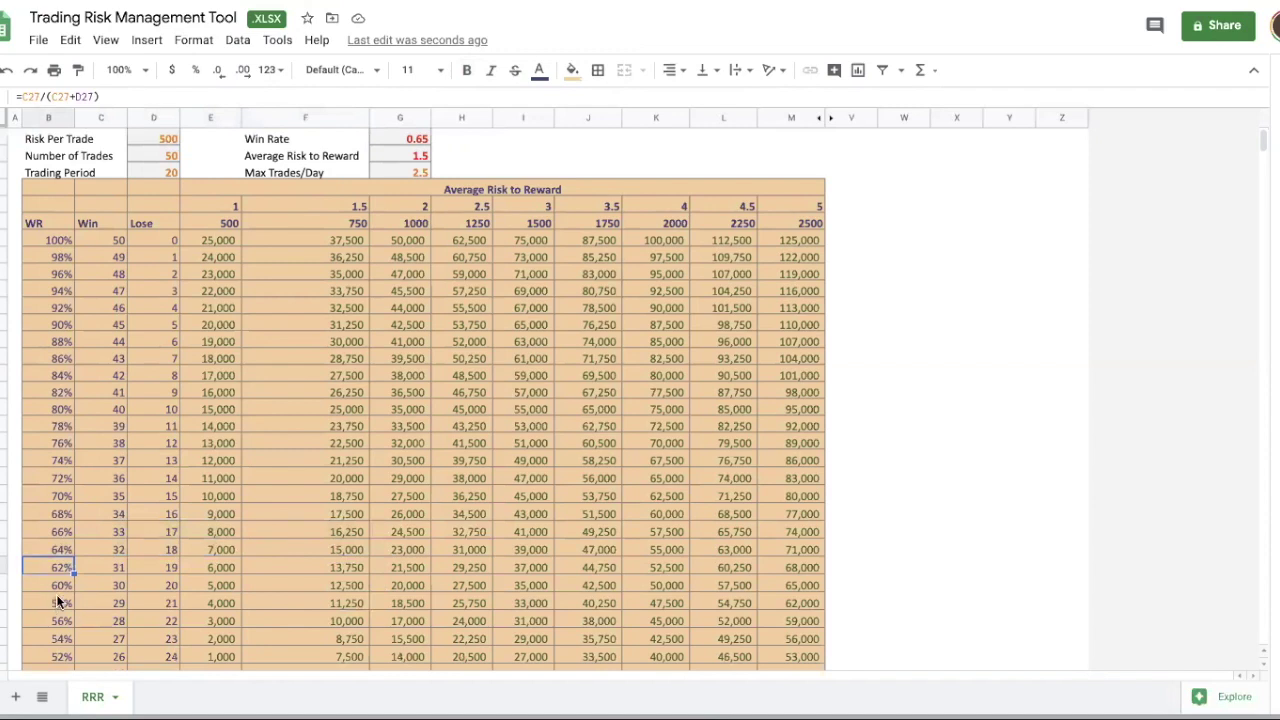
pyautogui.moveTo(56, 583); pyautogui.dragTo(355, 600)
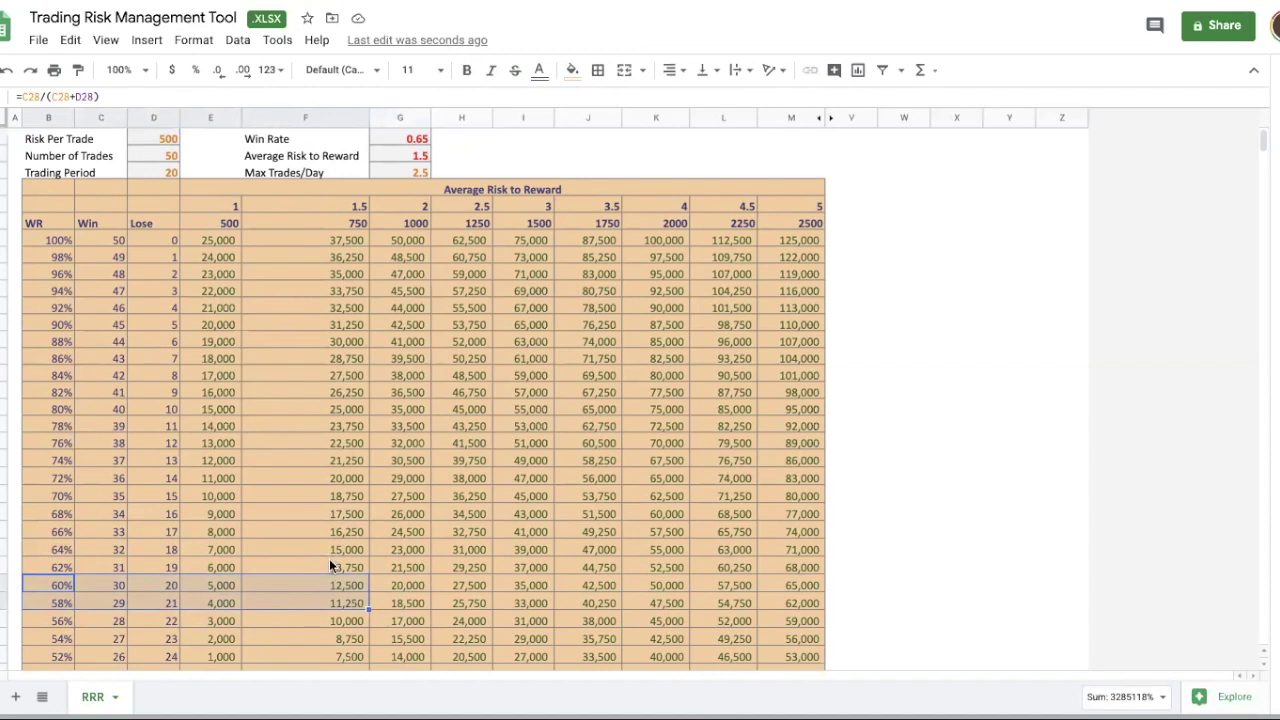
pyautogui.scroll(1, 421, 526)
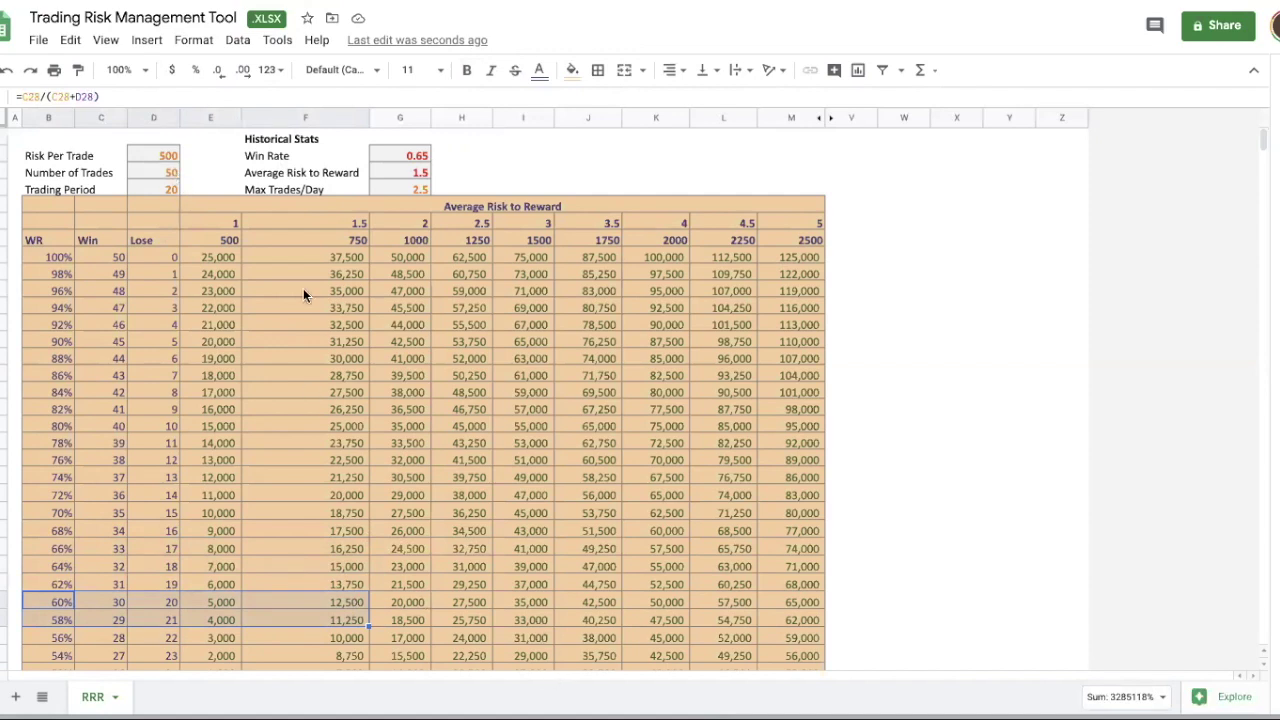
pyautogui.moveTo(415, 155); pyautogui.dragTo(418, 189)
pyautogui.click(598, 171)
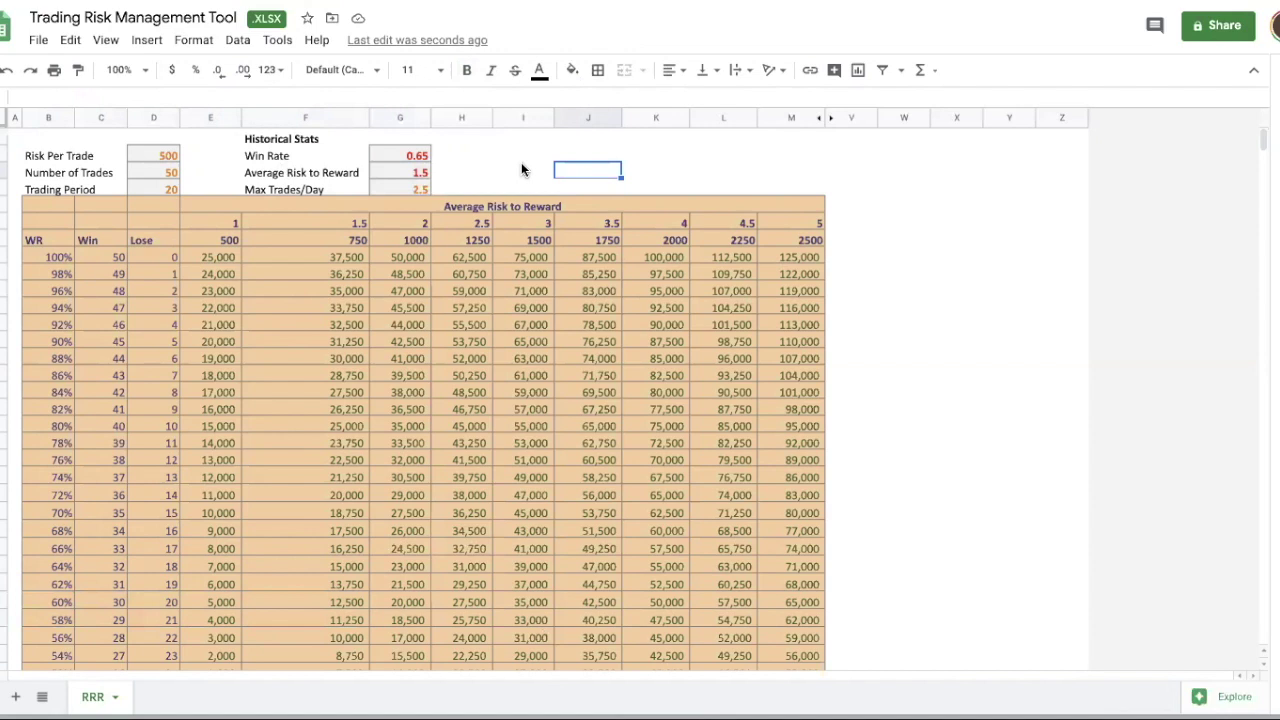
# - Set the Risk Per Trade to 300
pyautogui.click(175, 154)
pyautogui.write('30')
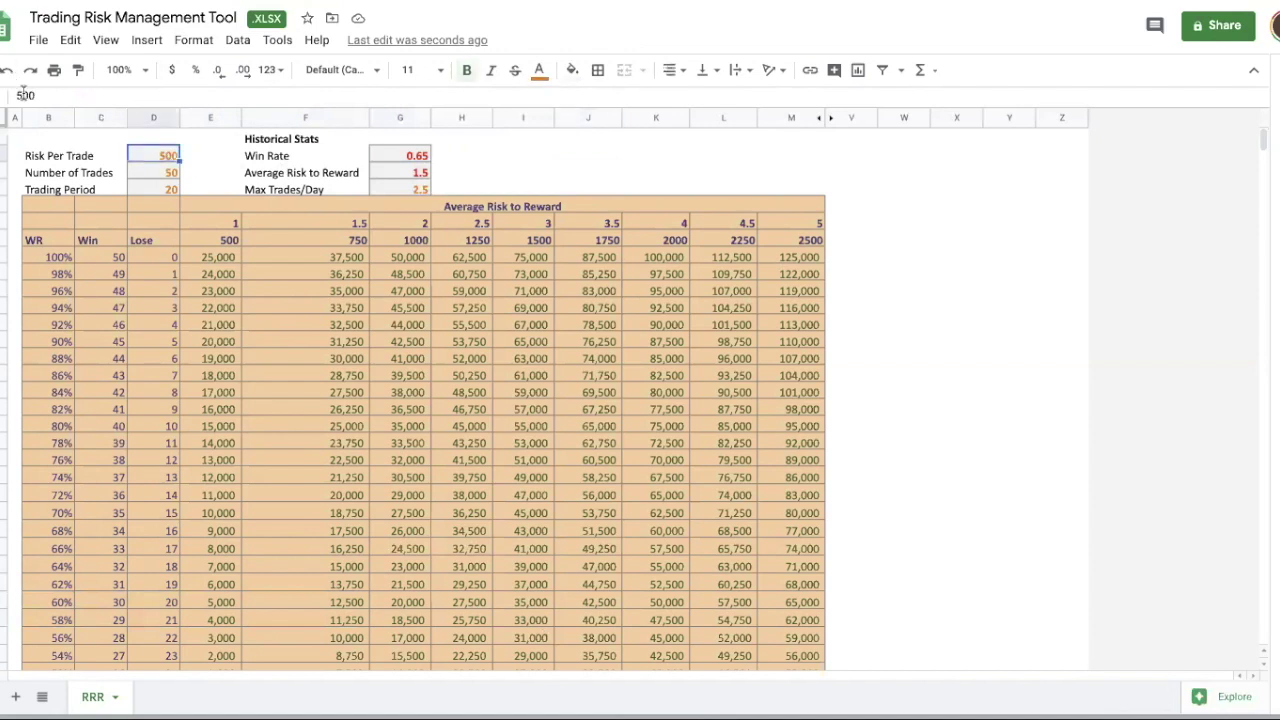
pyautogui.write('0')
pyautogui.press('Return')
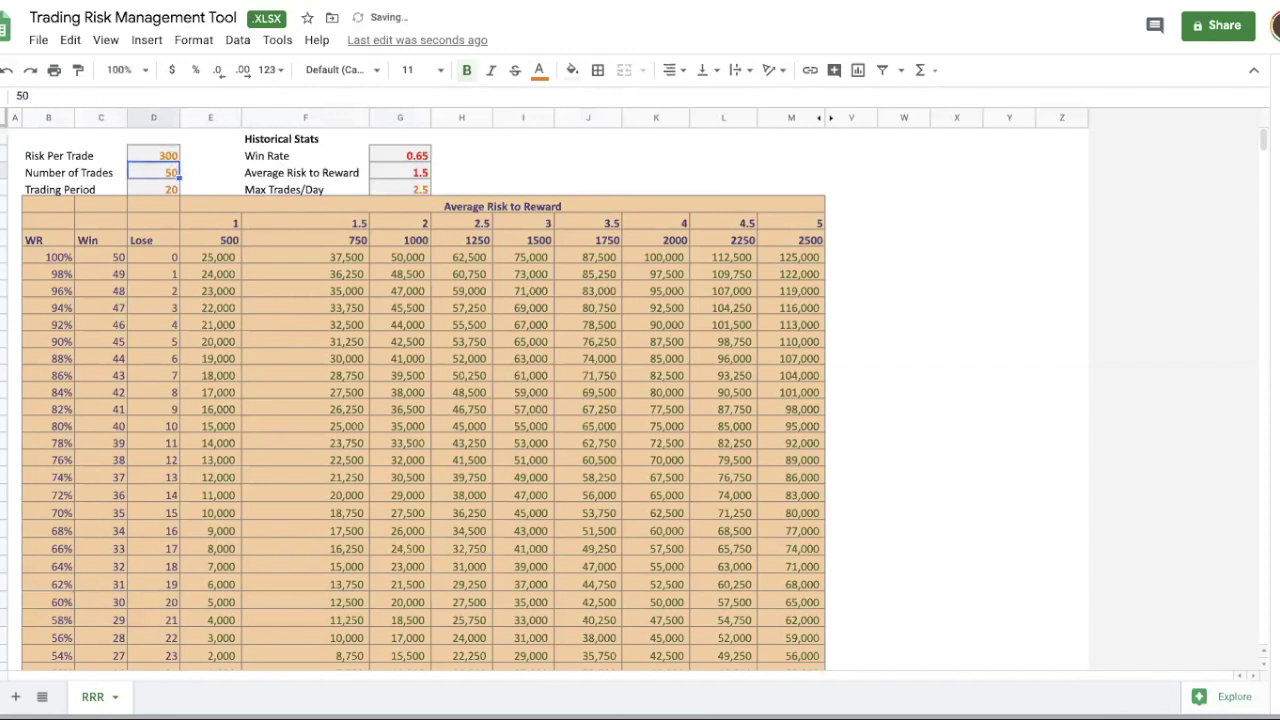
# - Set the Number of Trades to 1000 and inspect a projected profit in the 1.5 risk-to-reward column
pyautogui.click(42, 96)
pyautogui.press('BackSpace')
pyautogui.press('BackSpace')
pyautogui.write('1000')
pyautogui.press('Return')
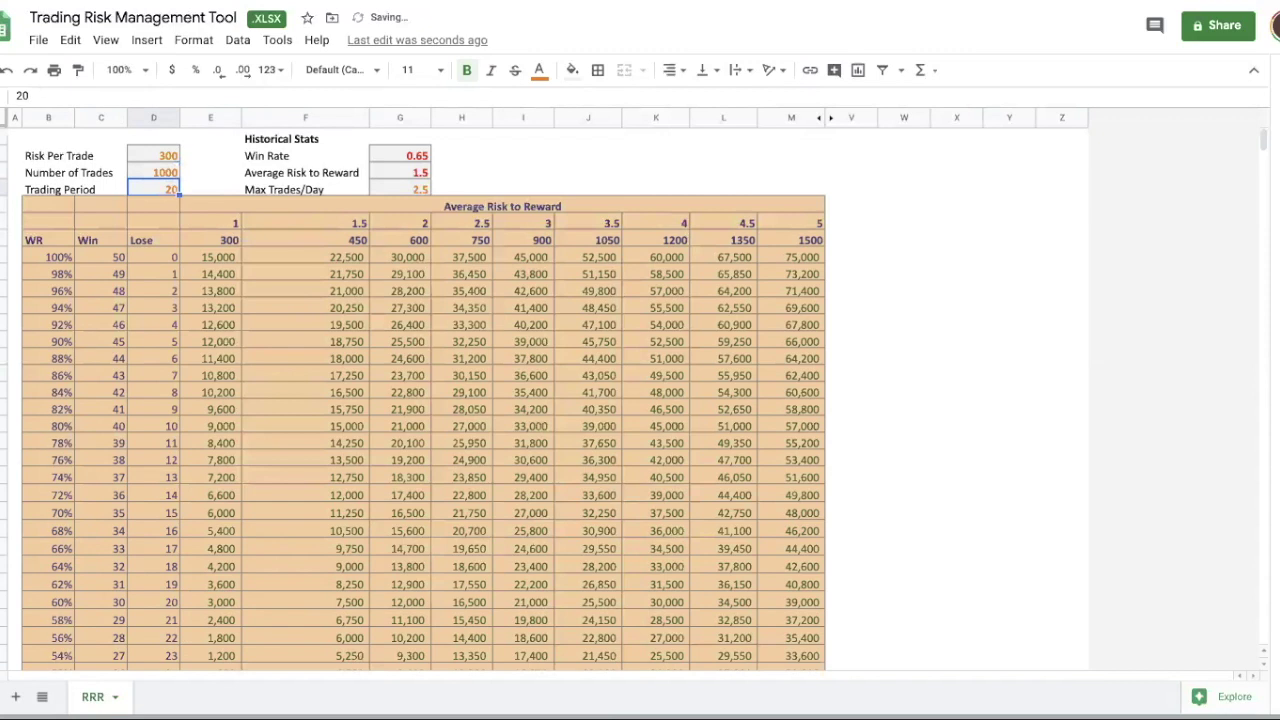
pyautogui.click(278, 531)
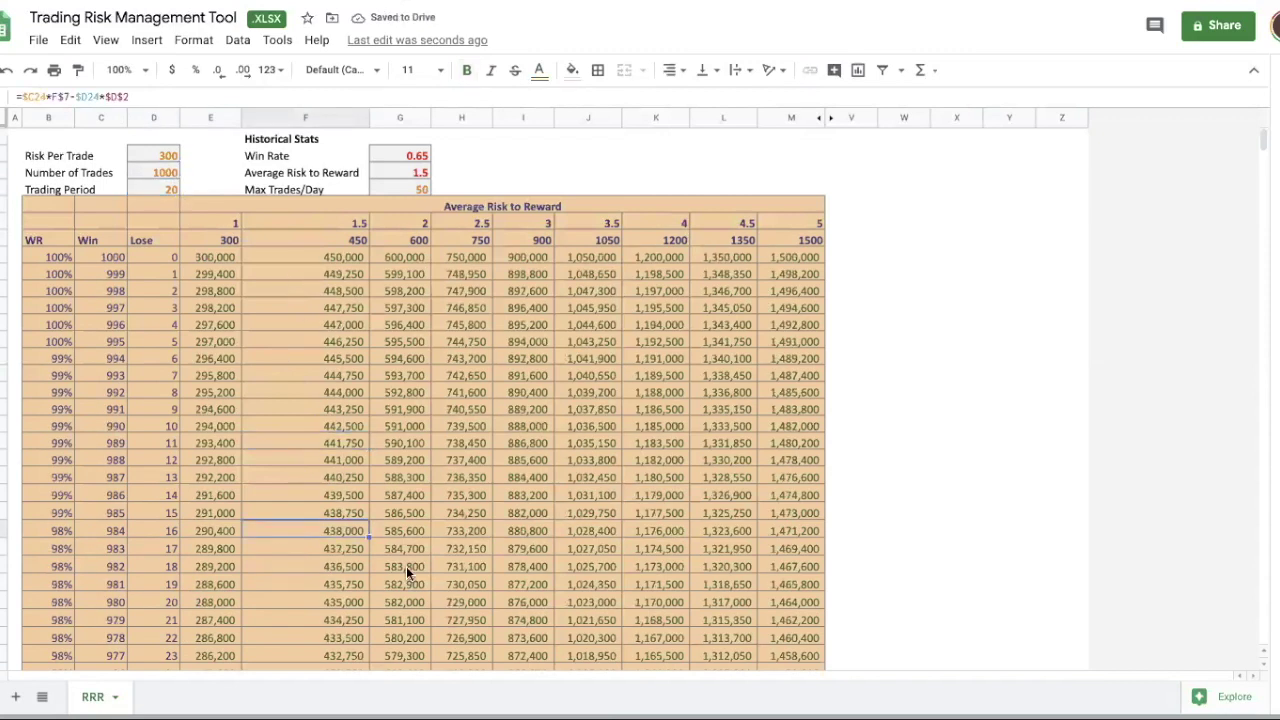
# - Set the Number of Trades to 100
pyautogui.click(155, 169)
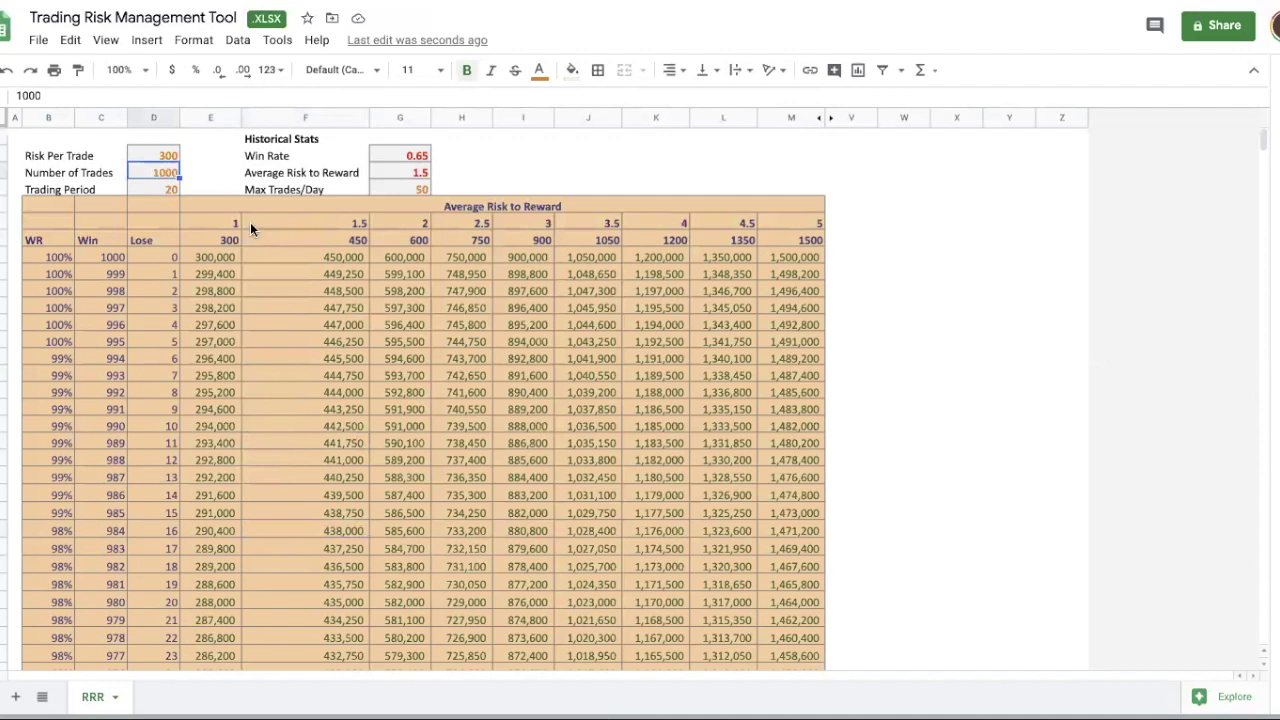
pyautogui.write('100')
pyautogui.press('Return')
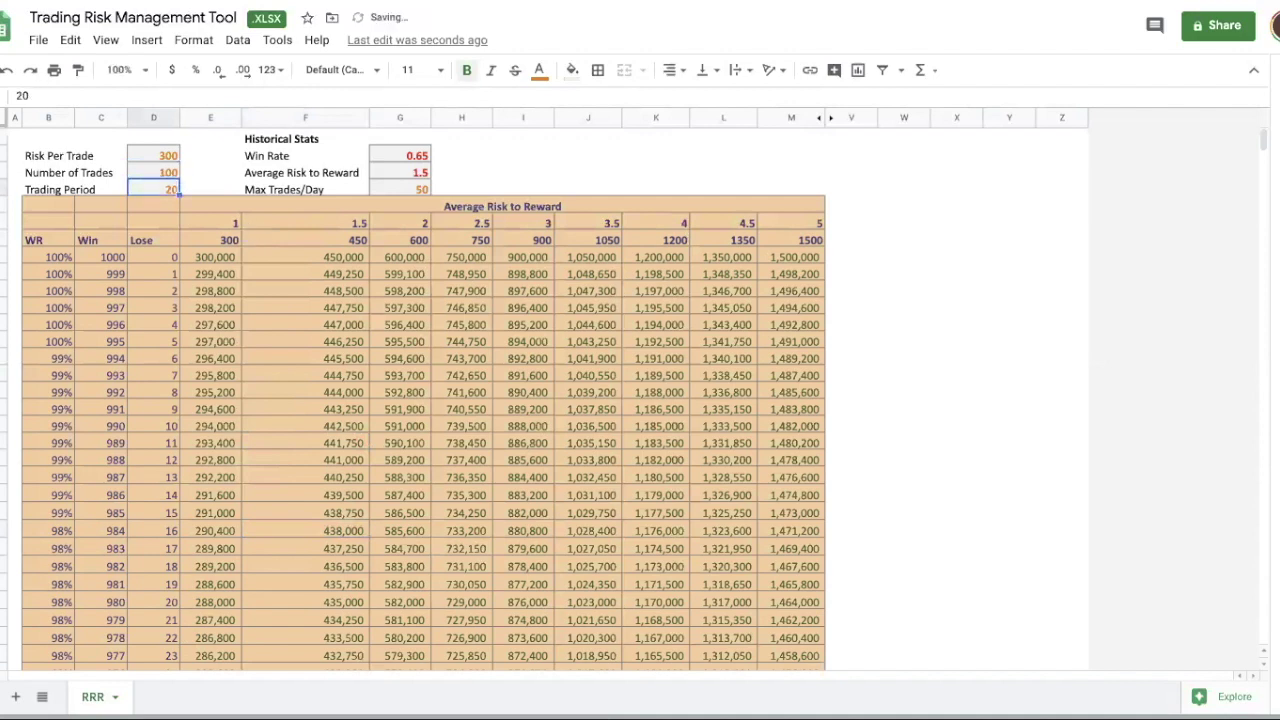
# - Check the Risk Per Trade, Average Risk to Reward and Max Trades/Day for the 100-trade plan
pyautogui.click(165, 157)
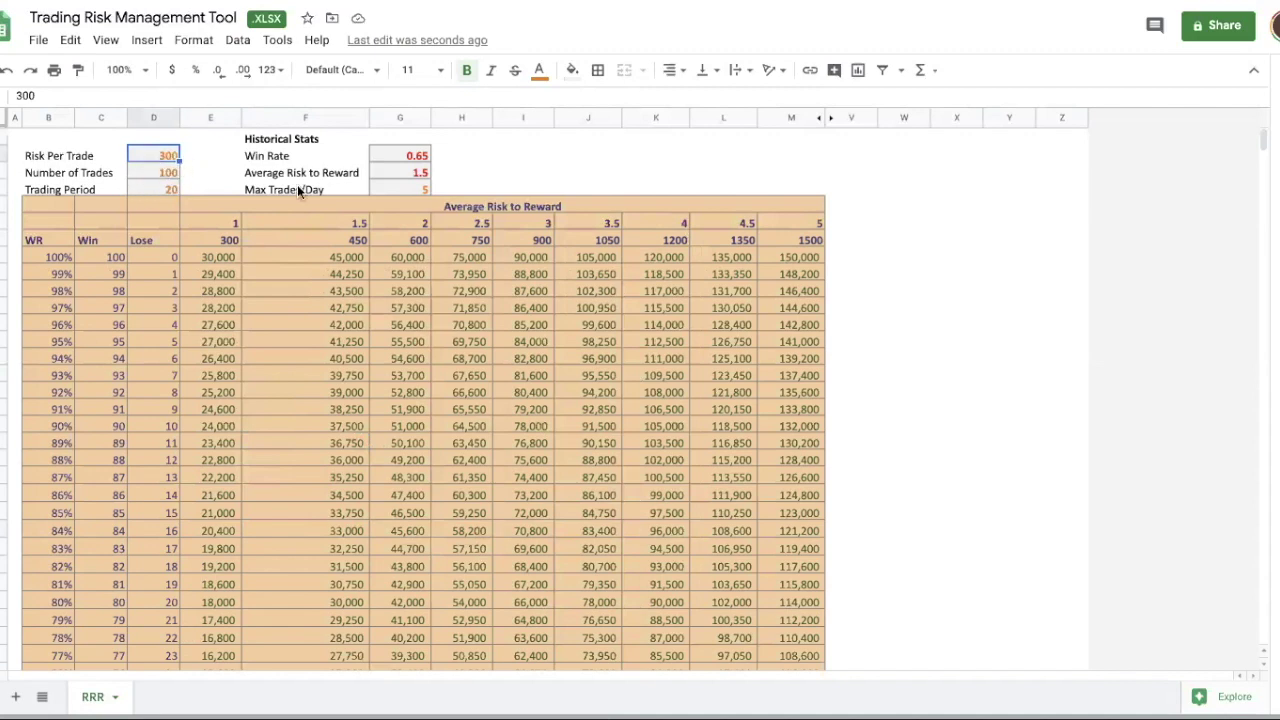
pyautogui.click(421, 176)
pyautogui.click(511, 170)
pyautogui.click(417, 190)
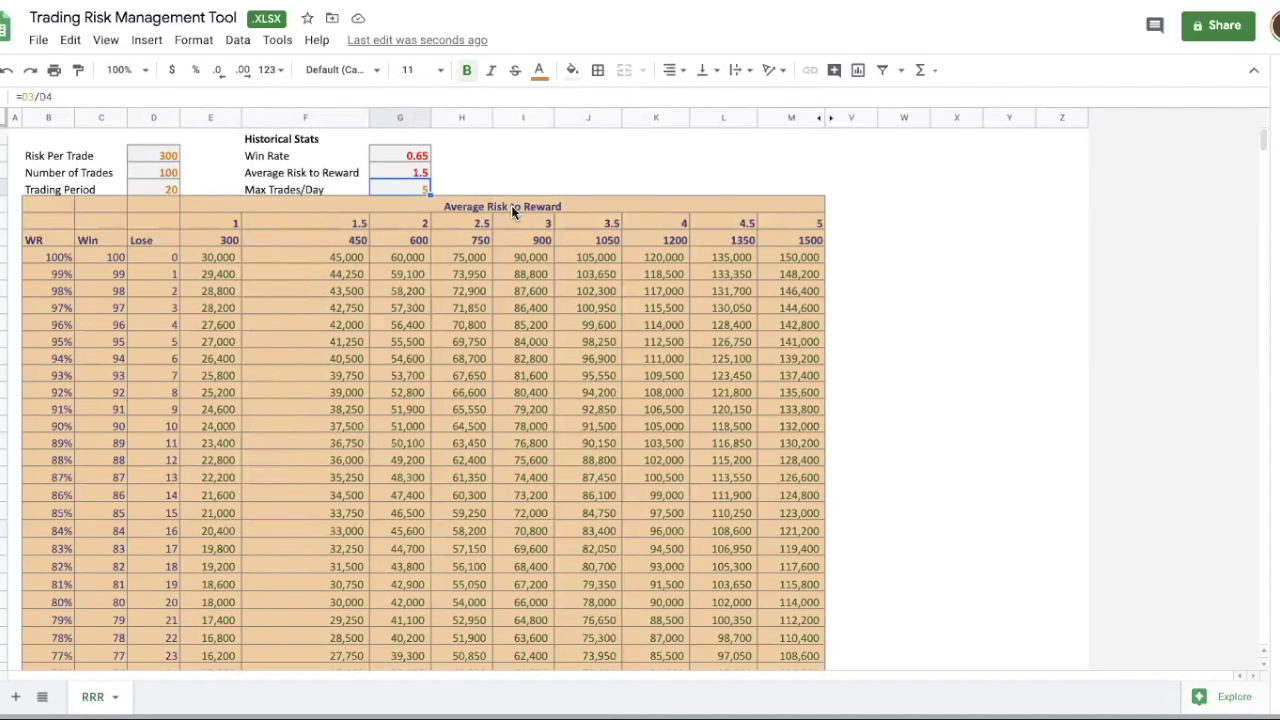
# - Set the Risk Per Trade to 500 and the Number of Trades to 50
pyautogui.click(163, 158)
pyautogui.write('500')
pyautogui.press('Tab')
pyautogui.press('Down')
pyautogui.click(160, 172)
pyautogui.write('50')
pyautogui.press('Return')
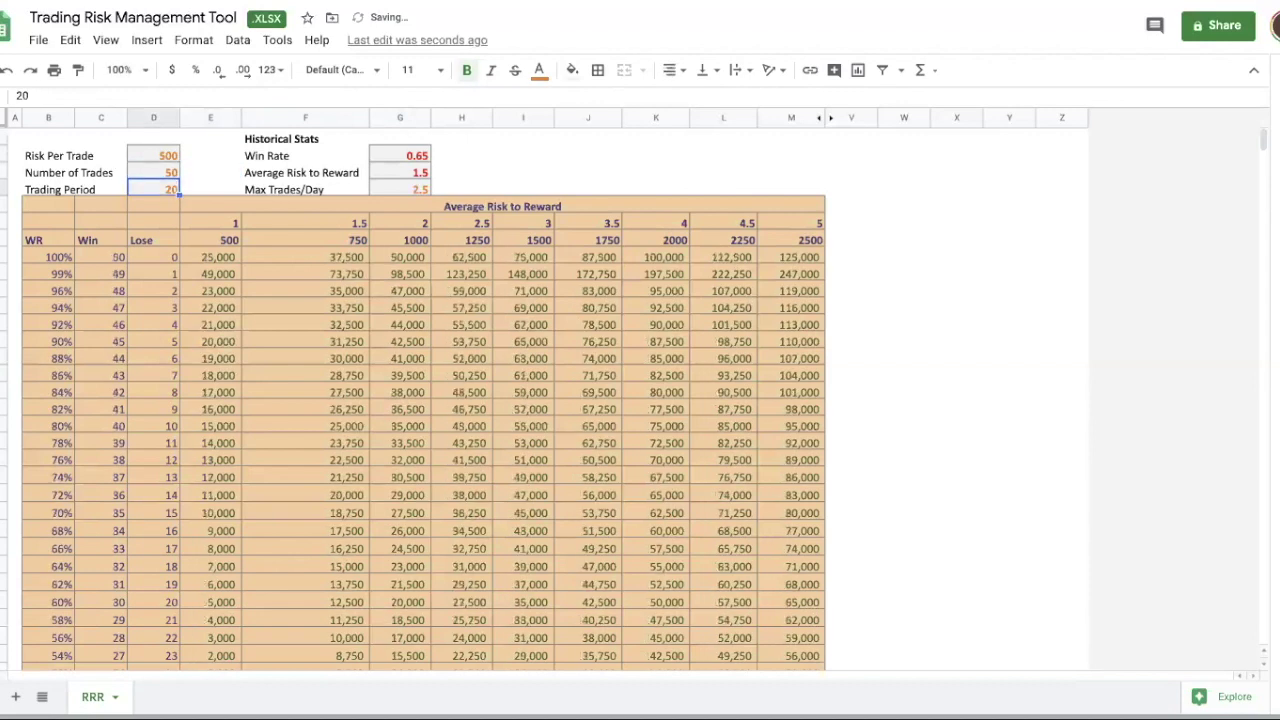
pyautogui.click(166, 171)
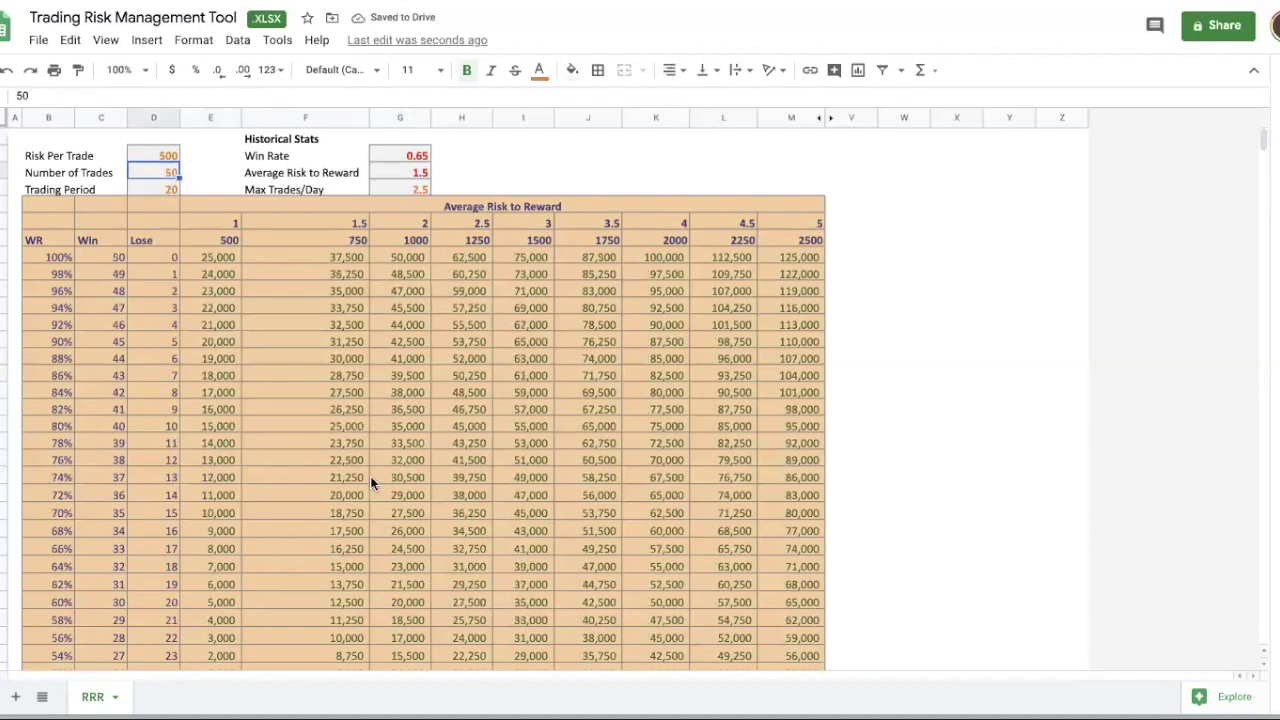
# - Compare the projected profits at 1.5 risk to reward for win rates from 70% down to 56%
pyautogui.moveTo(355, 526); pyautogui.dragTo(352, 572)
pyautogui.click(348, 504)
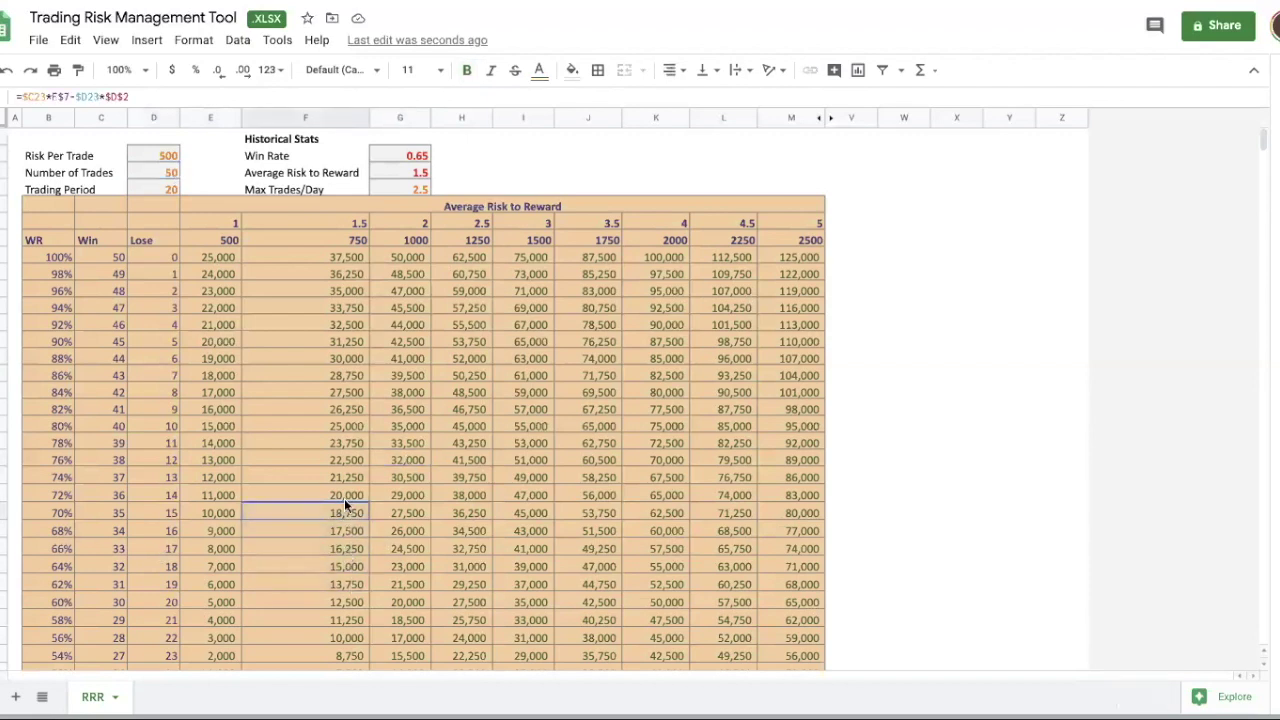
pyautogui.click(452, 478)
pyautogui.click(474, 150)
pyautogui.click(585, 153)
pyautogui.click(497, 153)
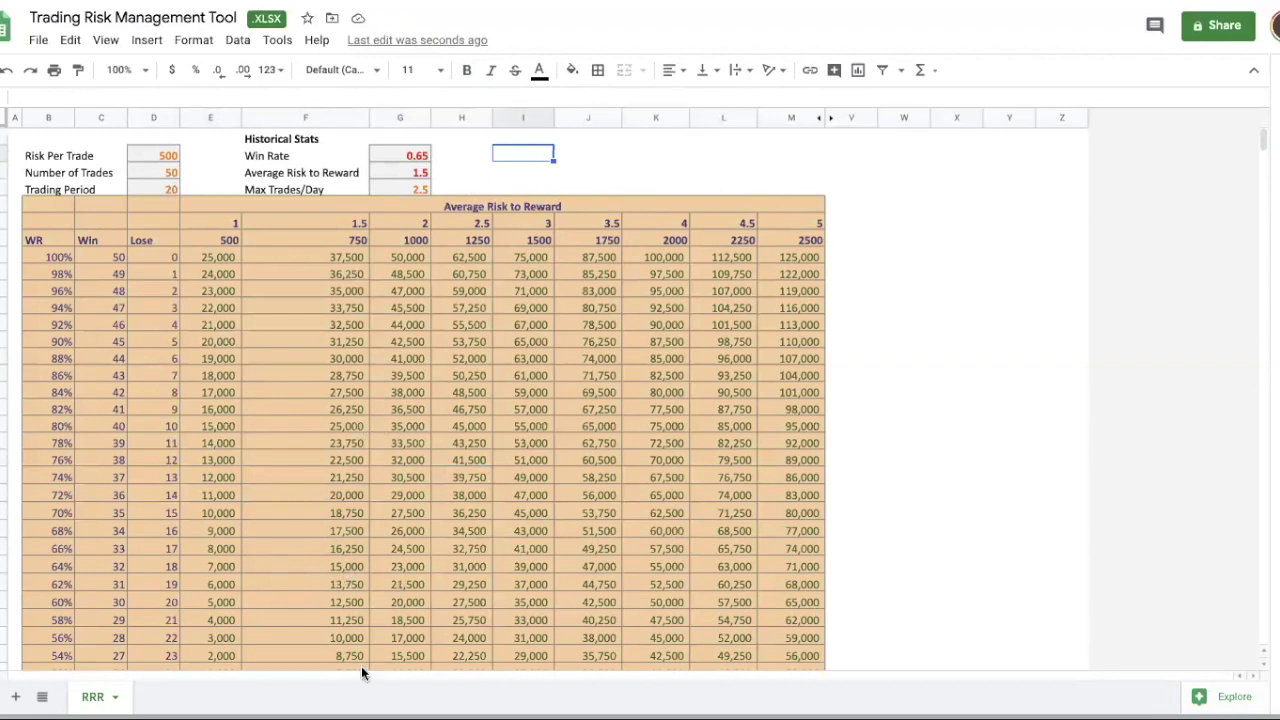
pyautogui.click(342, 637)
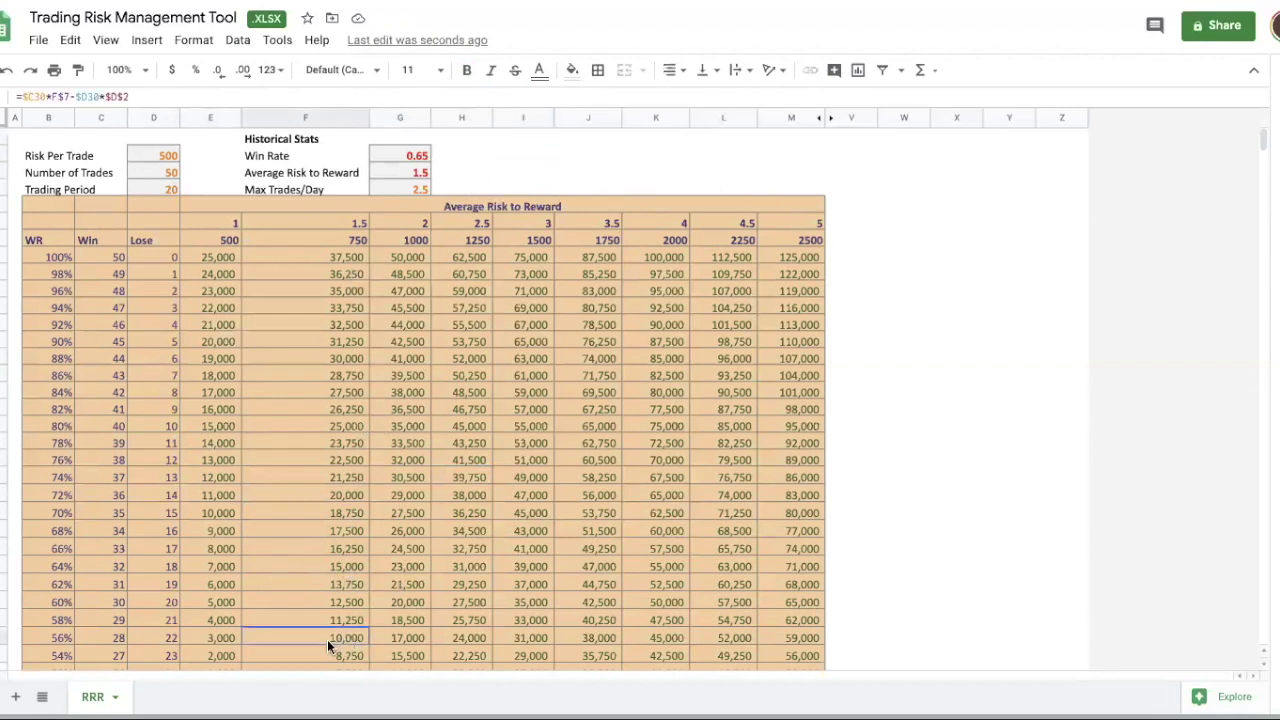
# - Review the historical Win Rate and Average Risk to Reward used for the 50-trade plan
pyautogui.click(415, 155)
pyautogui.click(586, 166)
pyautogui.click(415, 156)
pyautogui.click(547, 156)
pyautogui.click(415, 156)
pyautogui.click(418, 173)
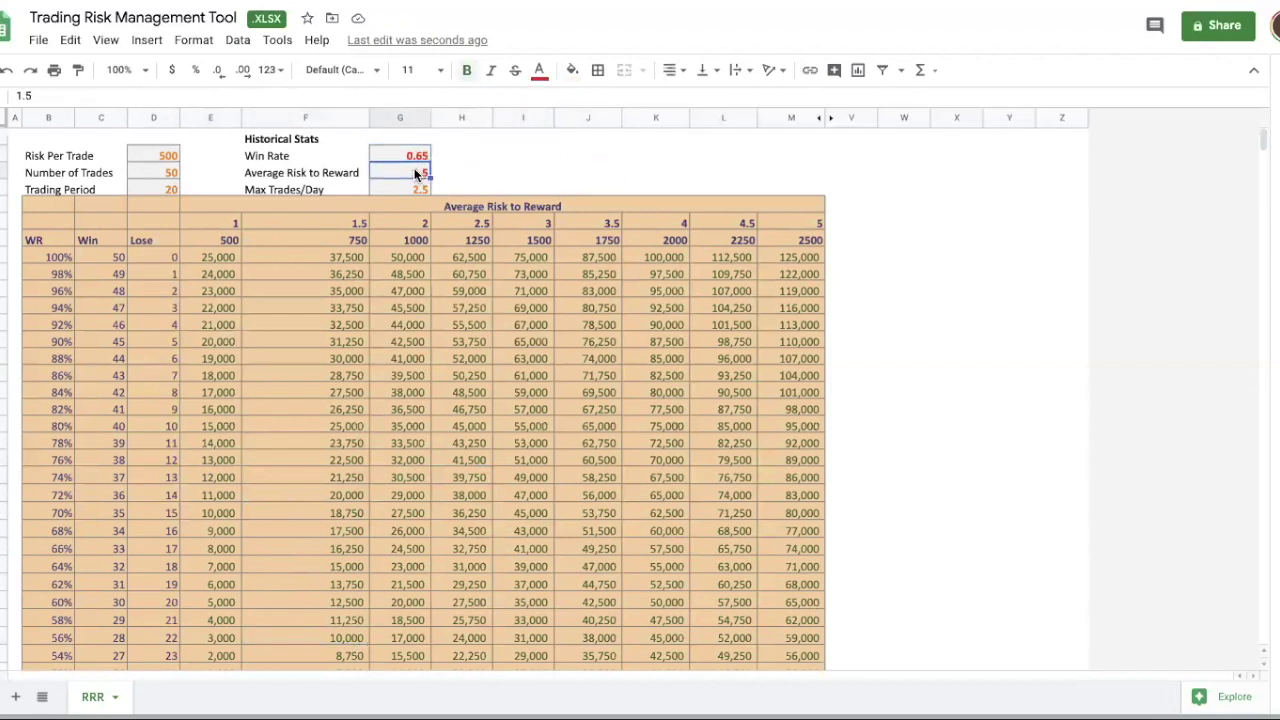
pyautogui.click(505, 137)
pyautogui.click(406, 158)
pyautogui.click(573, 171)
pyautogui.click(466, 171)
# - Compare the 66% and 64% win-rate rows at 1.5 risk to reward with the FTMO Verification profit target
pyautogui.moveTo(83, 547); pyautogui.dragTo(357, 570)
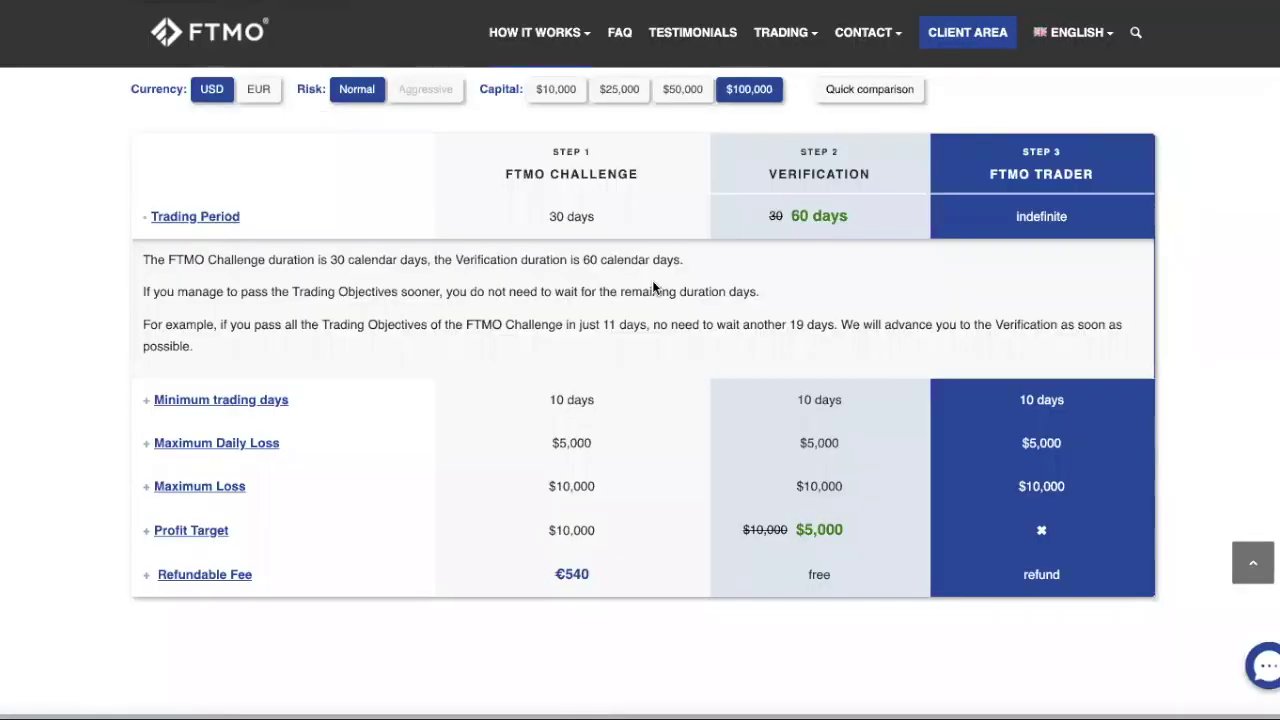
pyautogui.moveTo(846, 530); pyautogui.dragTo(800, 530)
pyautogui.click(800, 530)
pyautogui.click(849, 530)
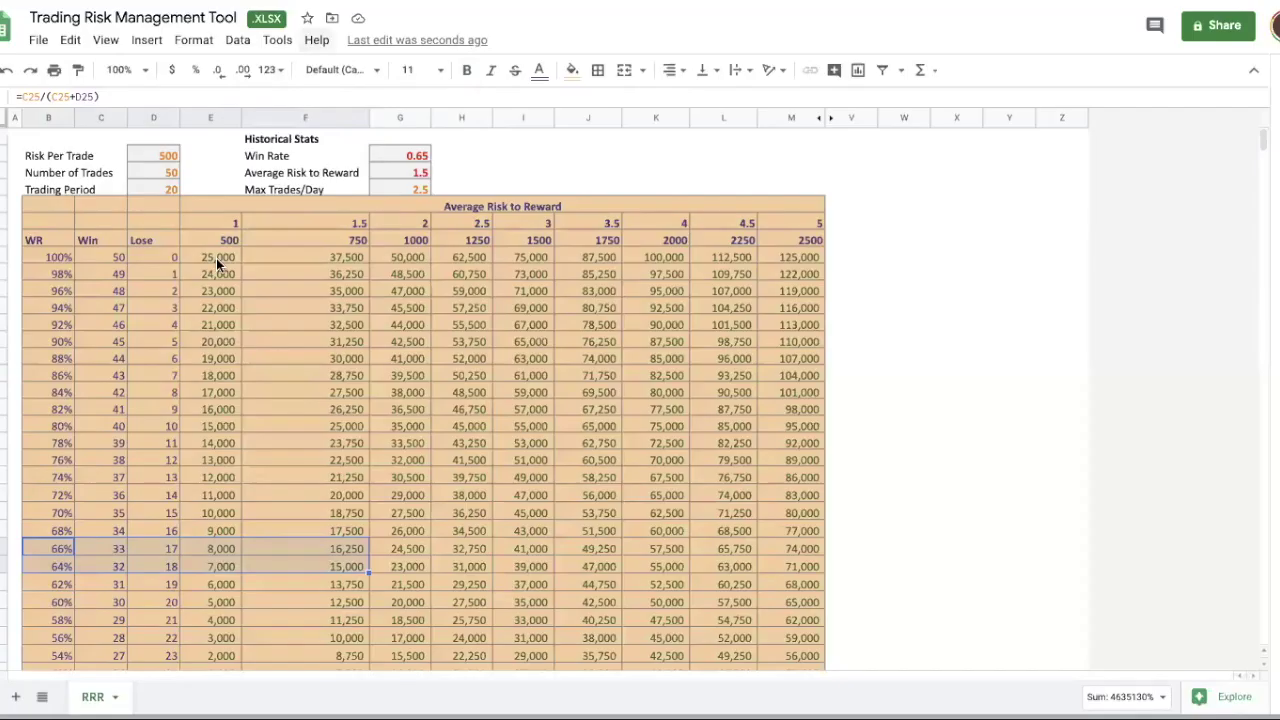
pyautogui.scroll(-1, 190, 205)
pyautogui.scroll(-1, 190, 205)
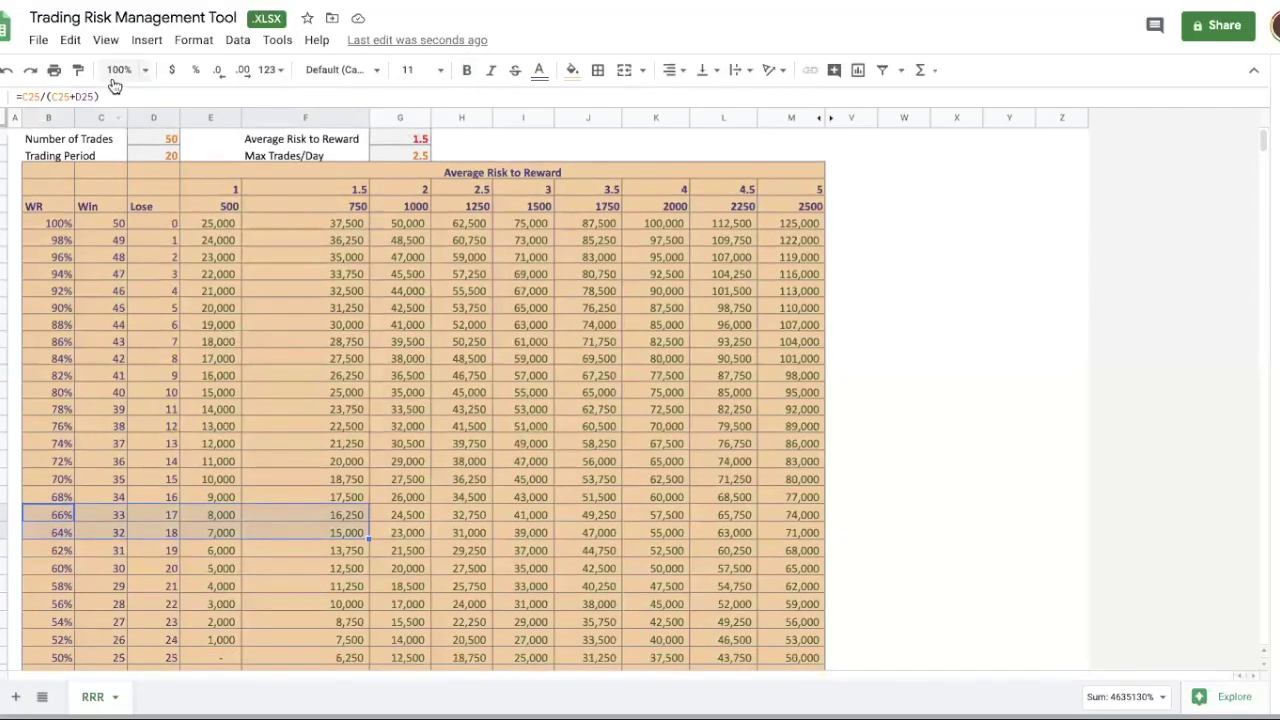
pyautogui.scroll(2, 312, 278)
pyautogui.scroll(-1, 276, 620)
pyautogui.scroll(1, 276, 615)
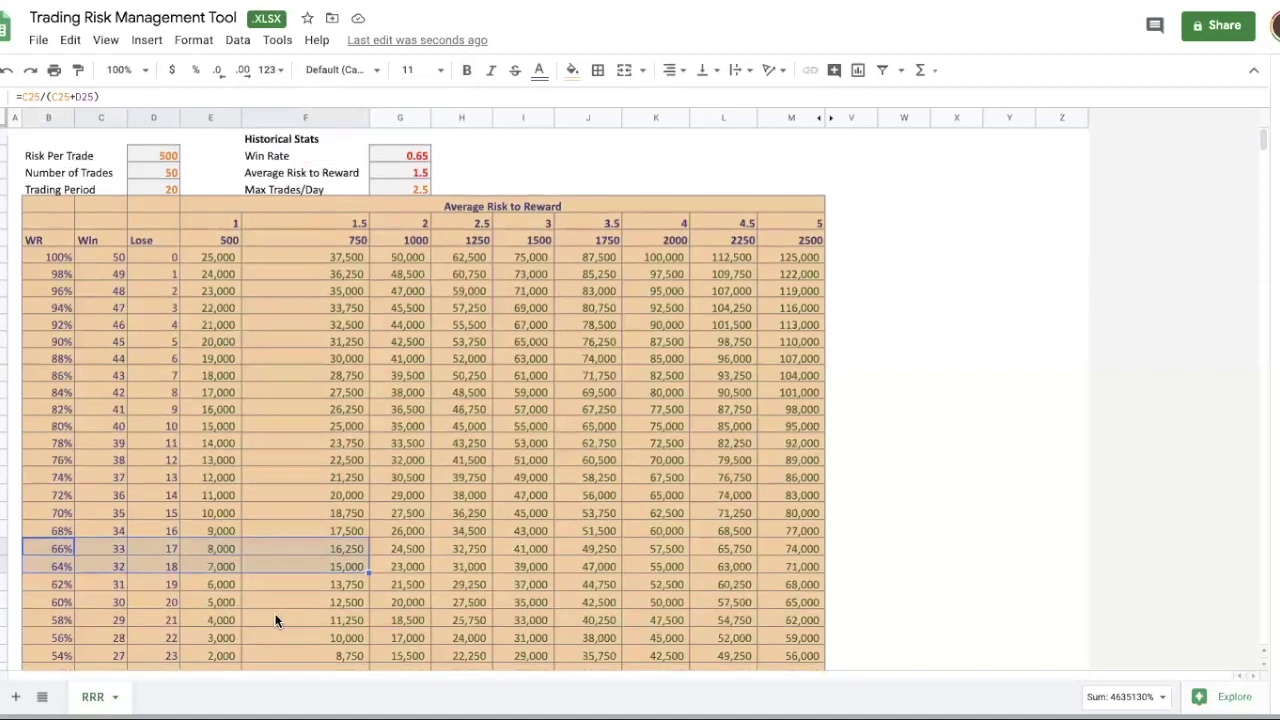
# - Check the projected profits at 1.5 risk to reward for the win rates below 60%, down to the 48% row
pyautogui.scroll(-2, 265, 607)
pyautogui.click(382, 572)
pyautogui.scroll(-2, 350, 628)
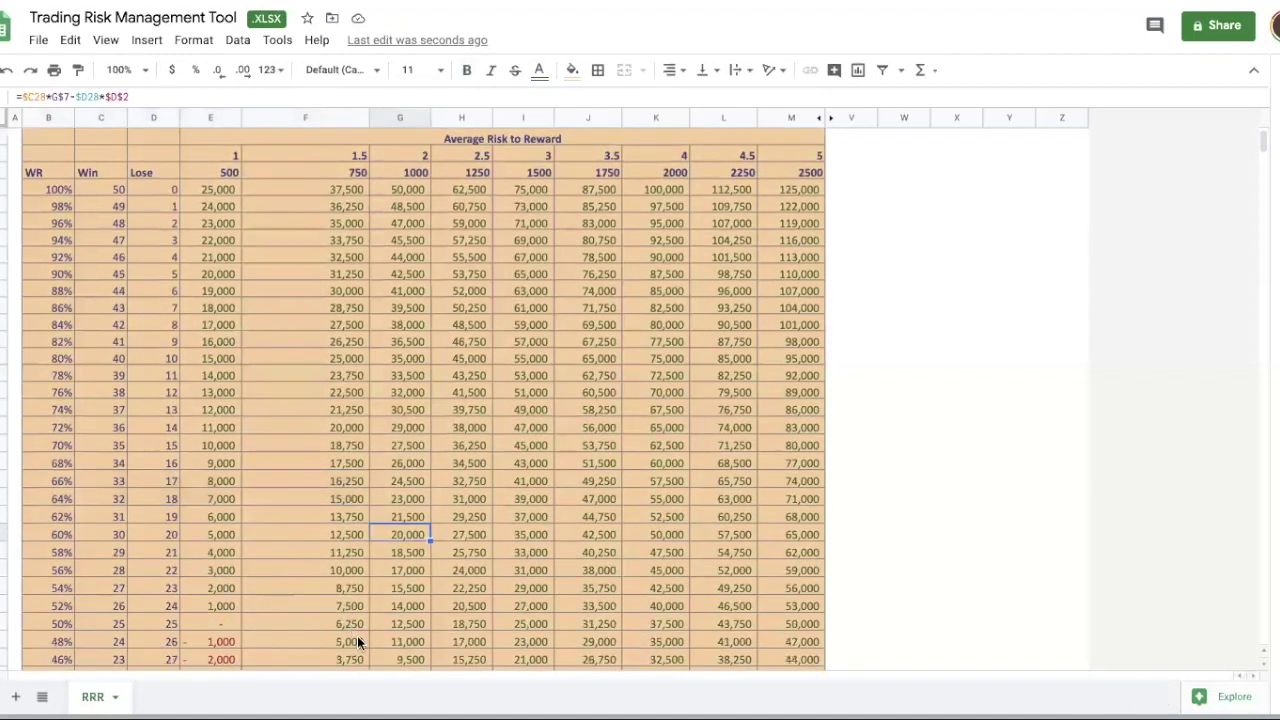
pyautogui.scroll(-3, 355, 628)
pyautogui.click(348, 591)
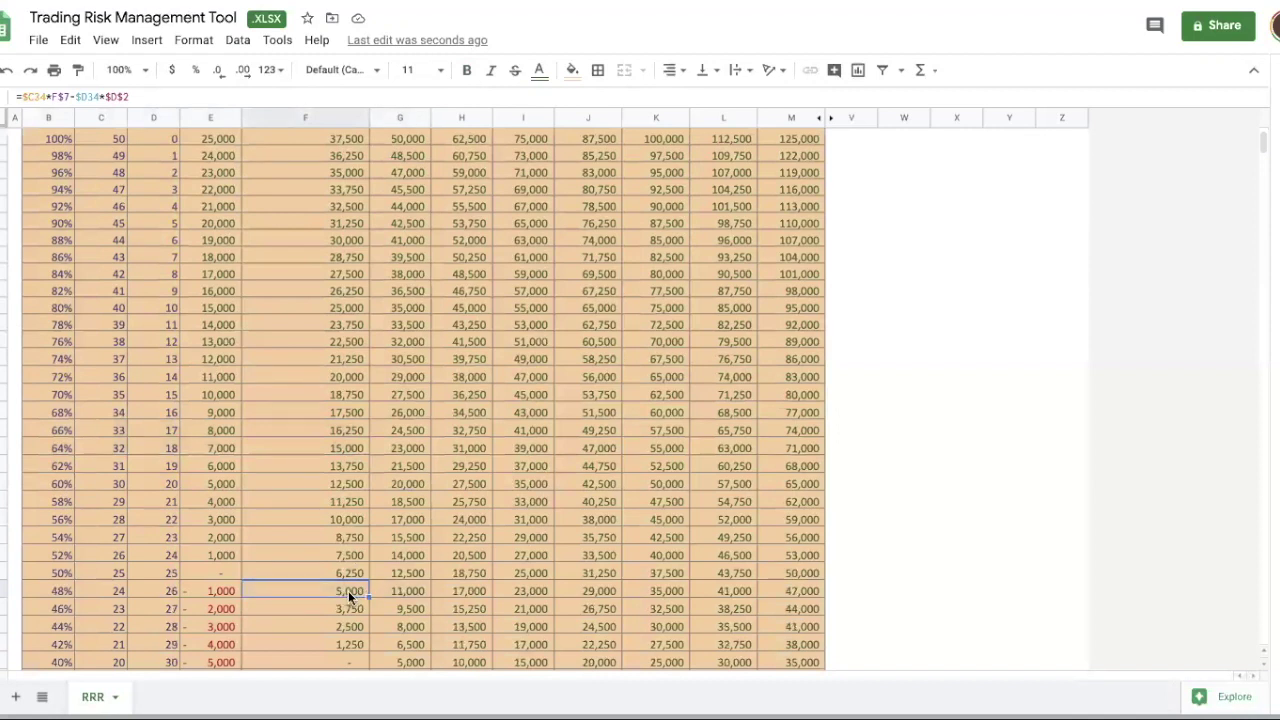
pyautogui.scroll(3, 348, 595)
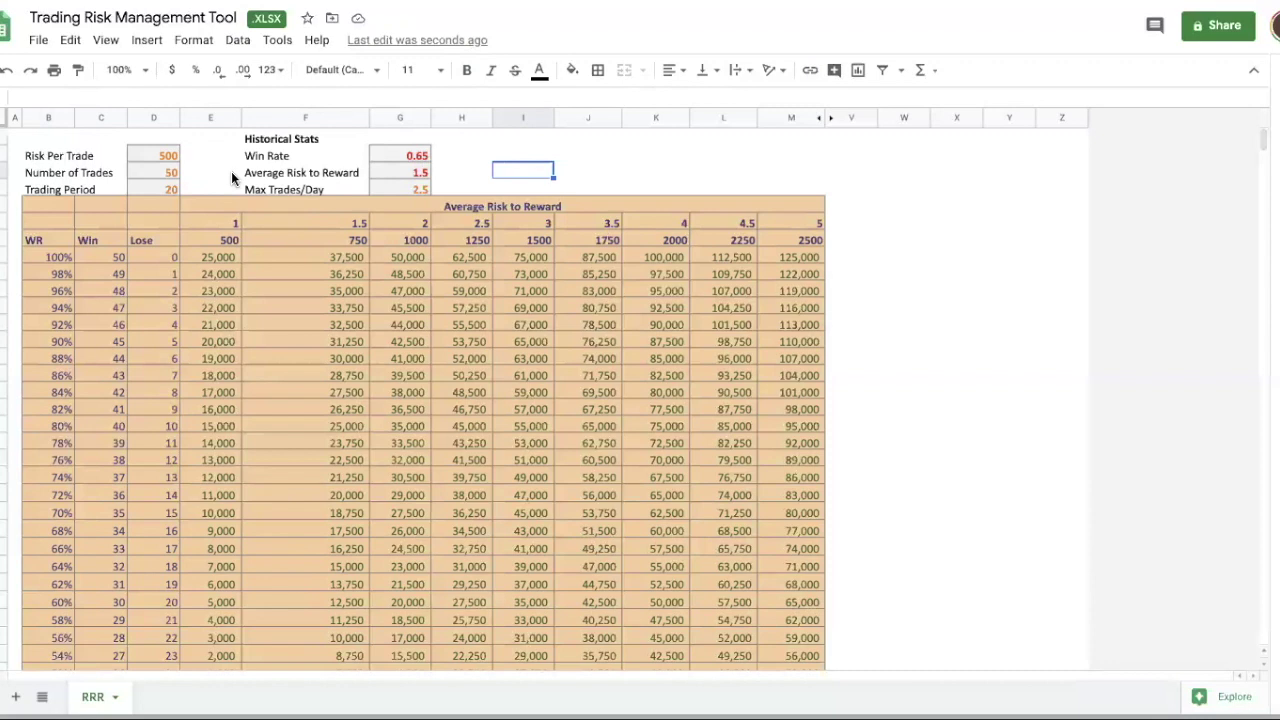
# - Enter the headings "Normal Trading" in I1 and "Fixed % Per Trade" in J1, and widen column I to fit its heading
pyautogui.press('Up')
pyautogui.press('Up')
pyautogui.write('Normal Trading')
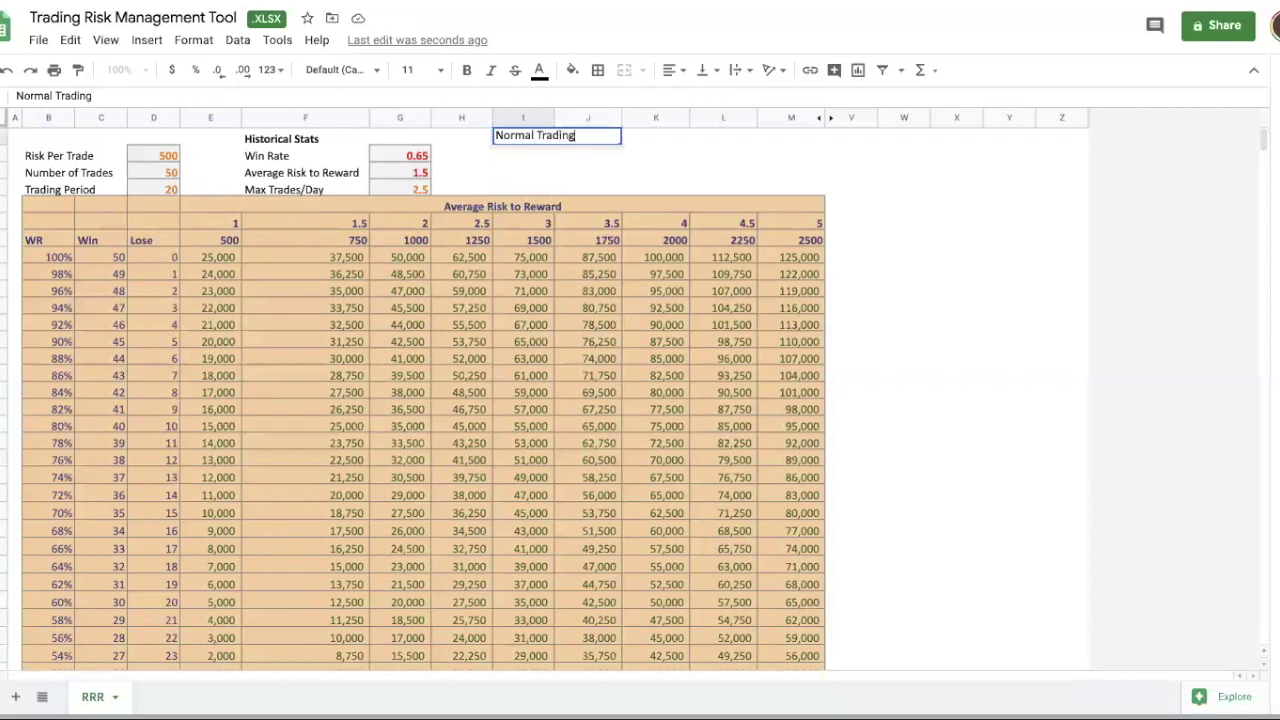
pyautogui.press('Tab')
pyautogui.write('Fix')
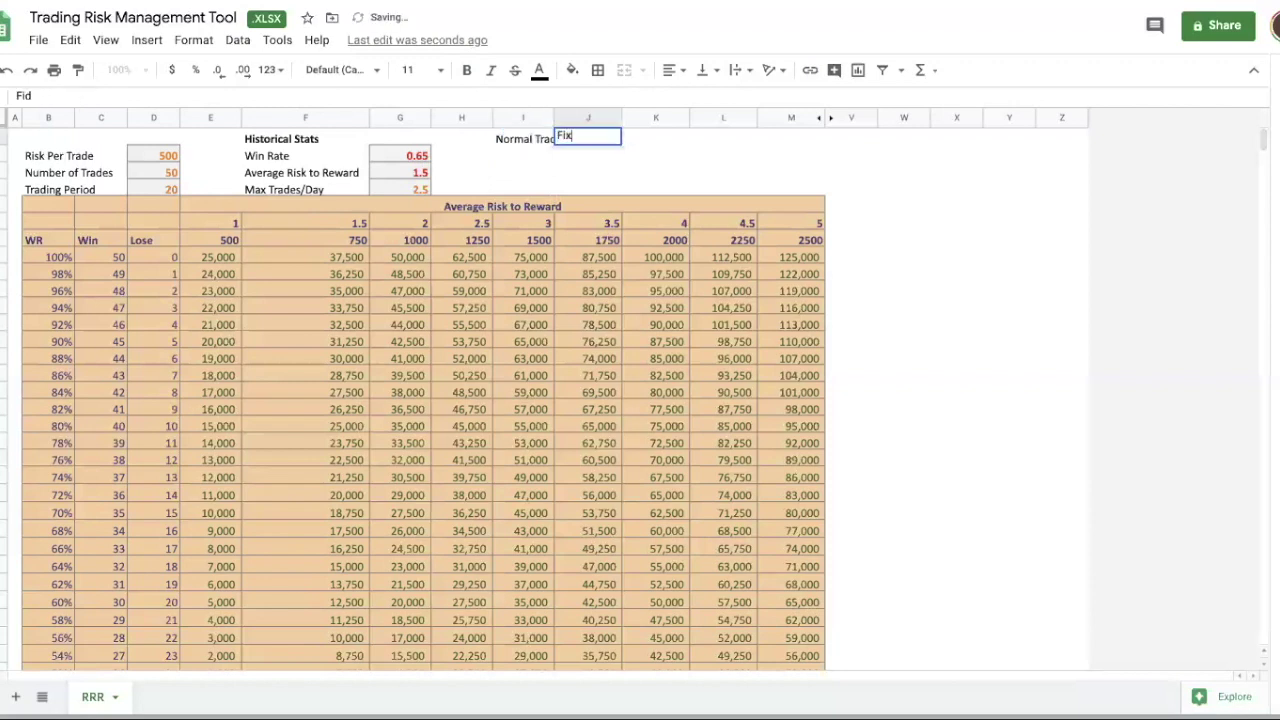
pyautogui.write('ed % Per Trade')
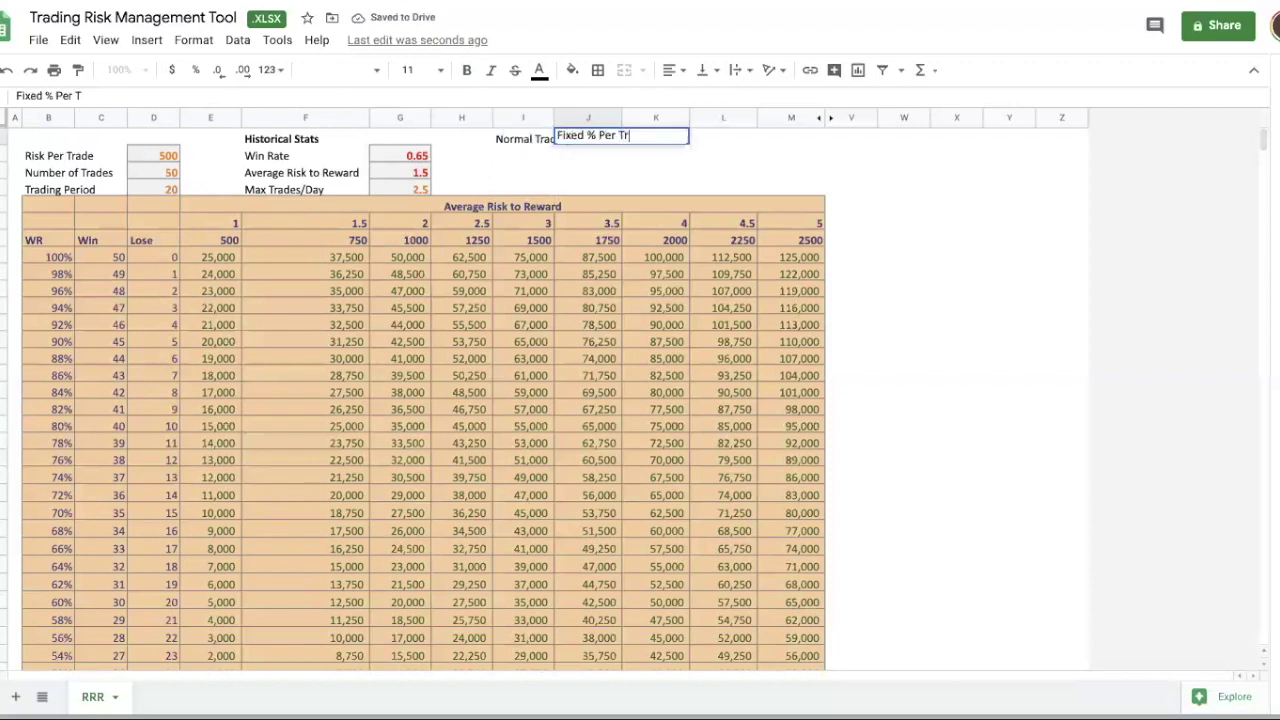
pyautogui.press('Return')
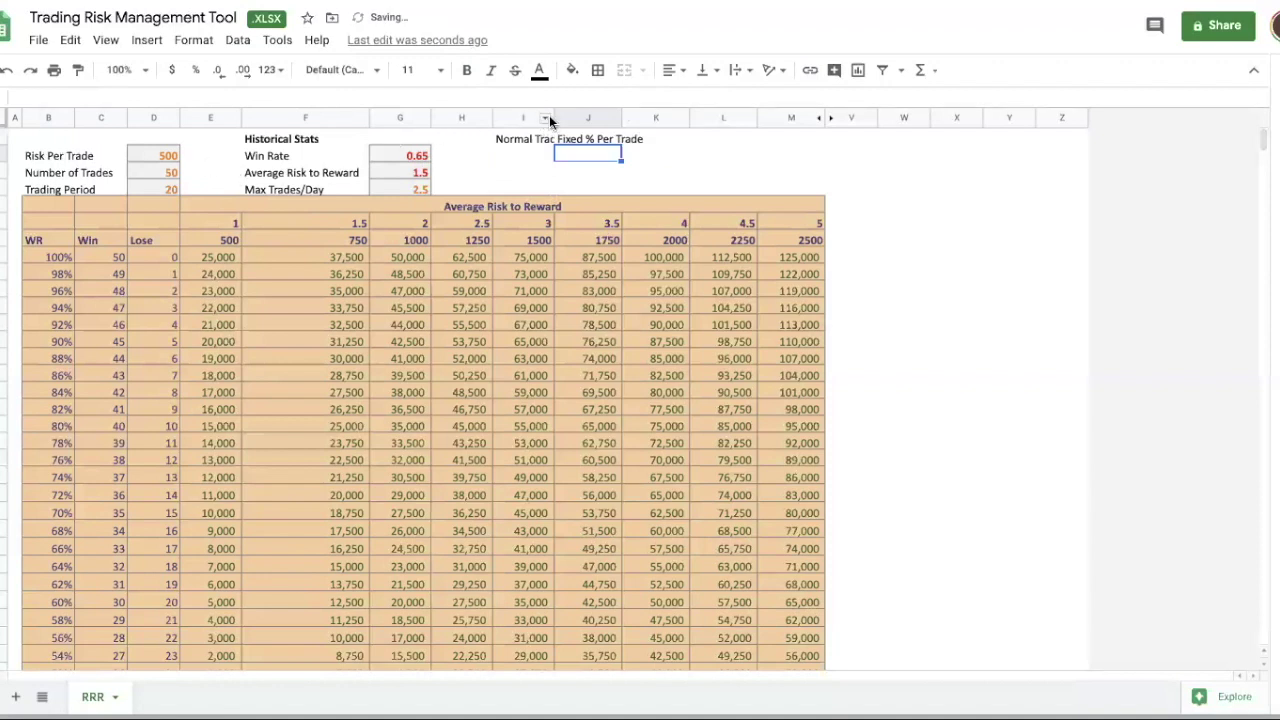
pyautogui.moveTo(553, 117); pyautogui.dragTo(575, 125)
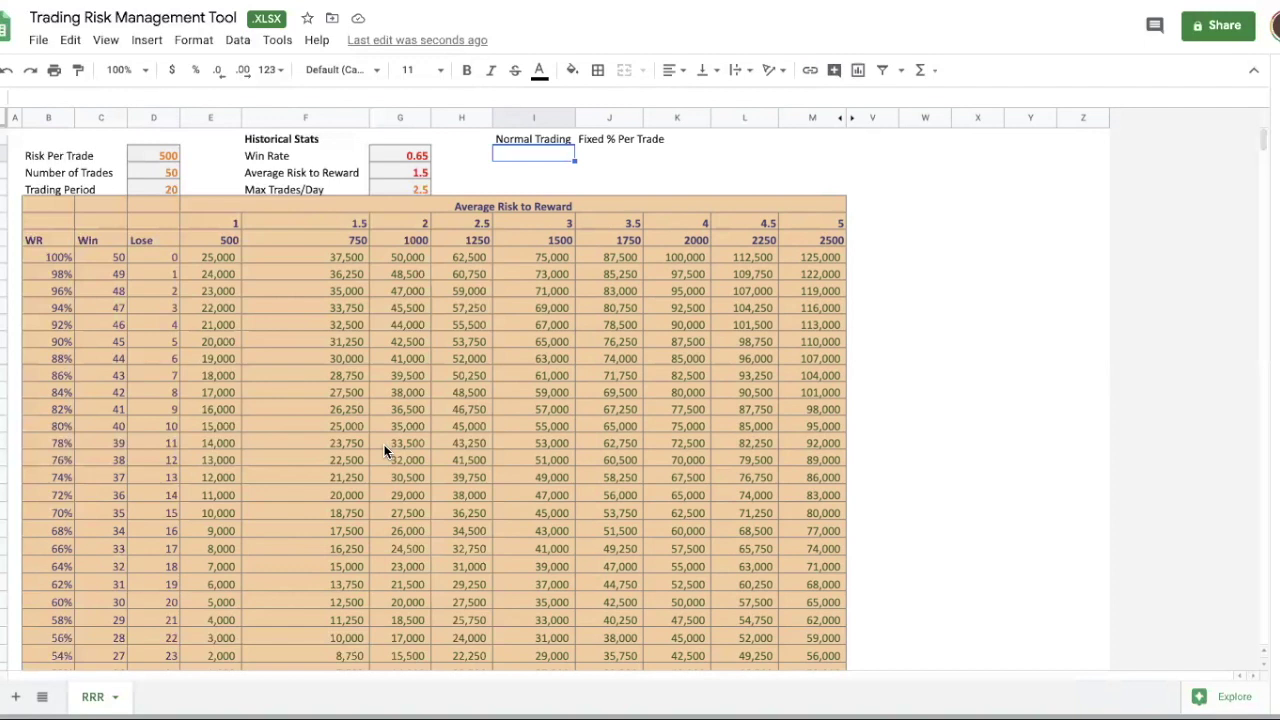
# - Review the Max Trades/Day figure in the historical stats against the two trading-style headings
pyautogui.click(652, 141)
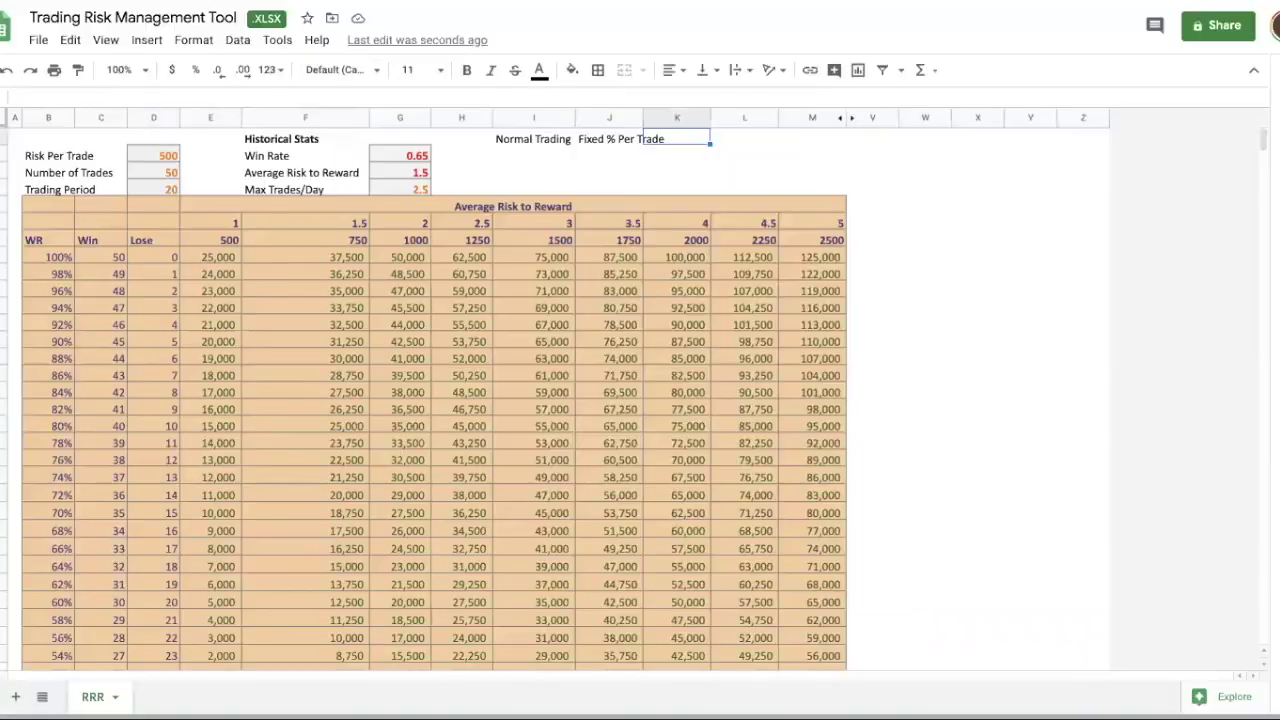
pyautogui.click(540, 158)
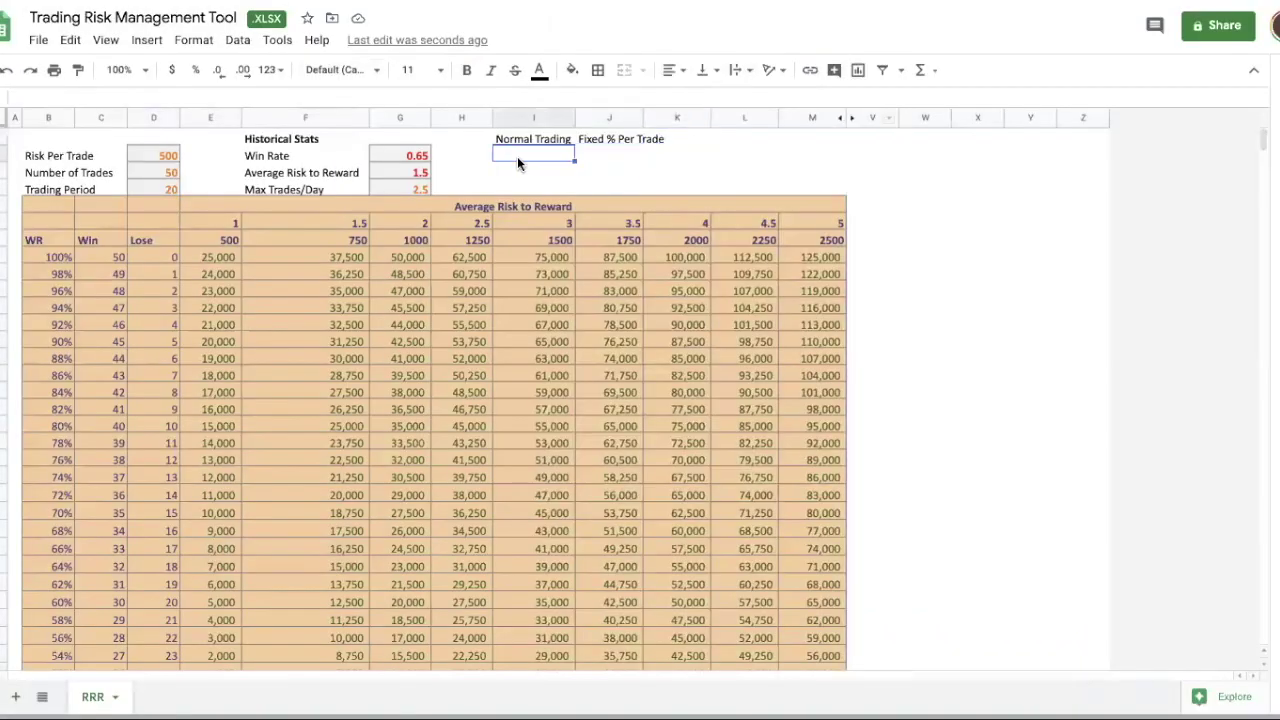
pyautogui.moveTo(290, 190); pyautogui.dragTo(432, 190)
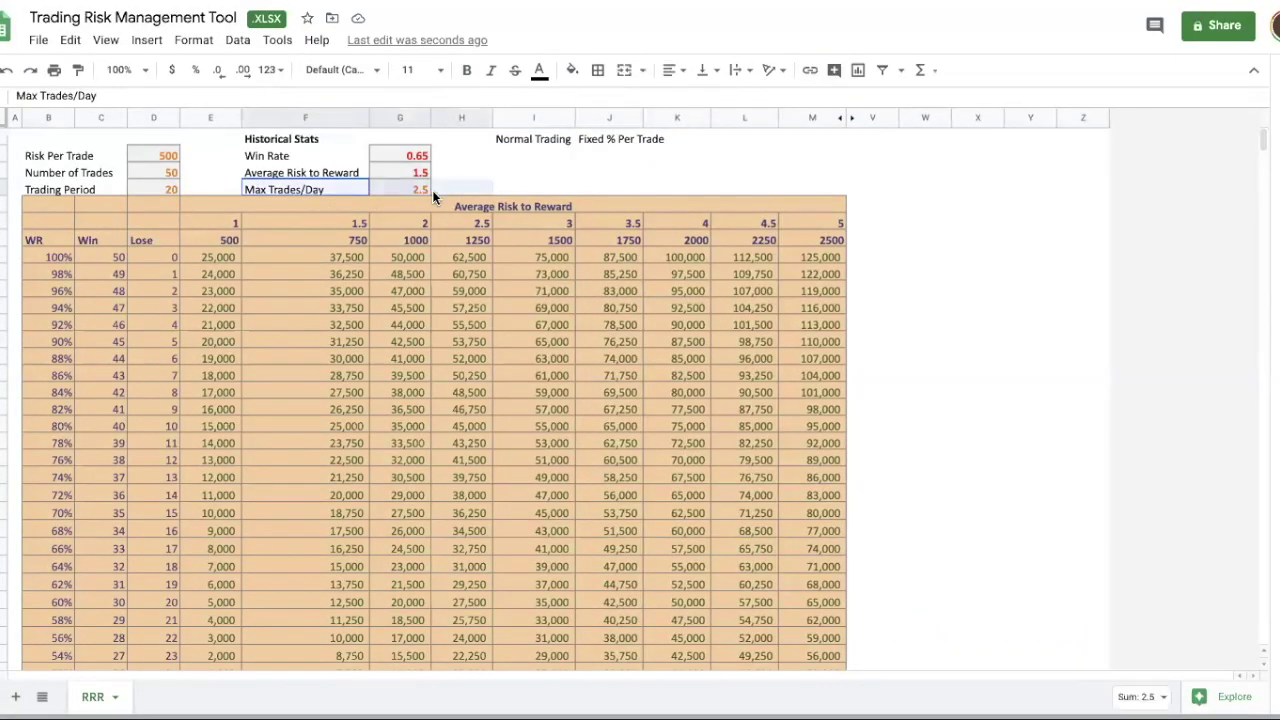
pyautogui.click(515, 186)
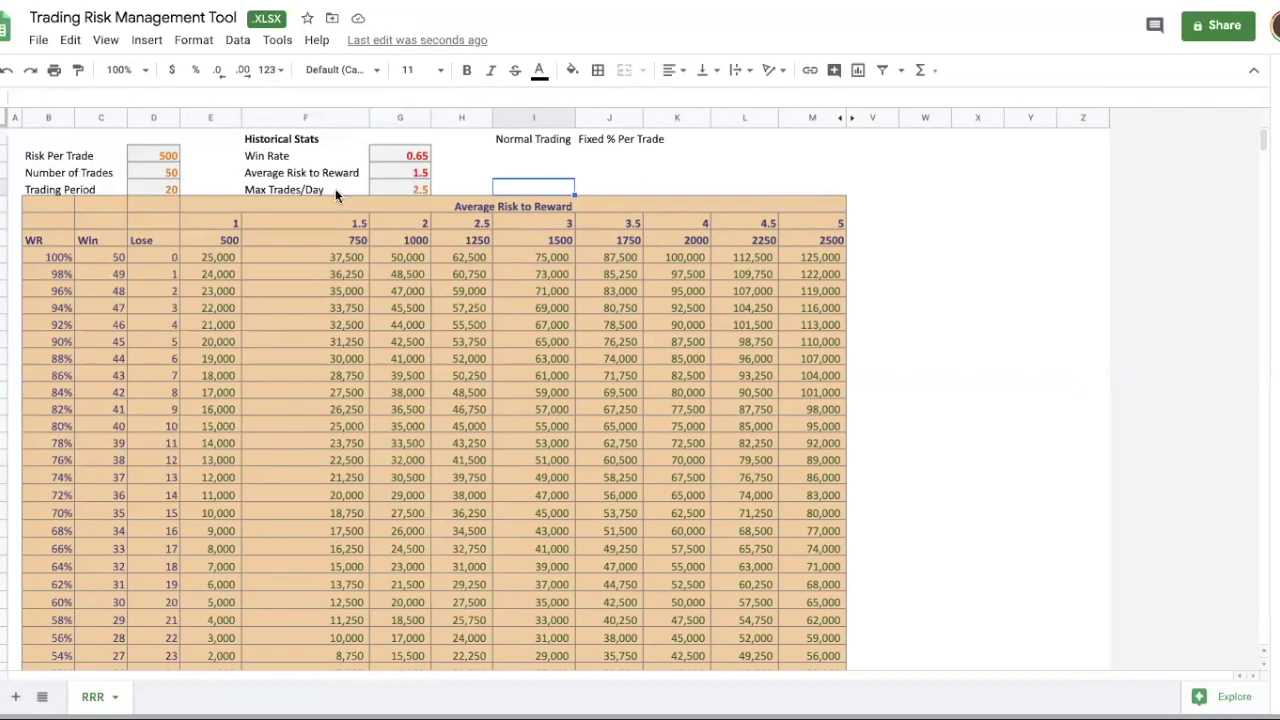
pyautogui.moveTo(335, 190); pyautogui.dragTo(419, 196)
# - Delete the "Normal Trading" and "Fixed % Per Trade" headings from I1 and J1
pyautogui.moveTo(510, 138); pyautogui.dragTo(610, 140)
pyautogui.press('Delete')
pyautogui.click(459, 190)
# - Compare Max Trades/Day and Number of Trades with the 64% and 62% win-rate profits at 1.5 risk to reward
pyautogui.moveTo(244, 190); pyautogui.dragTo(460, 190)
pyautogui.click(663, 172)
pyautogui.click(156, 176)
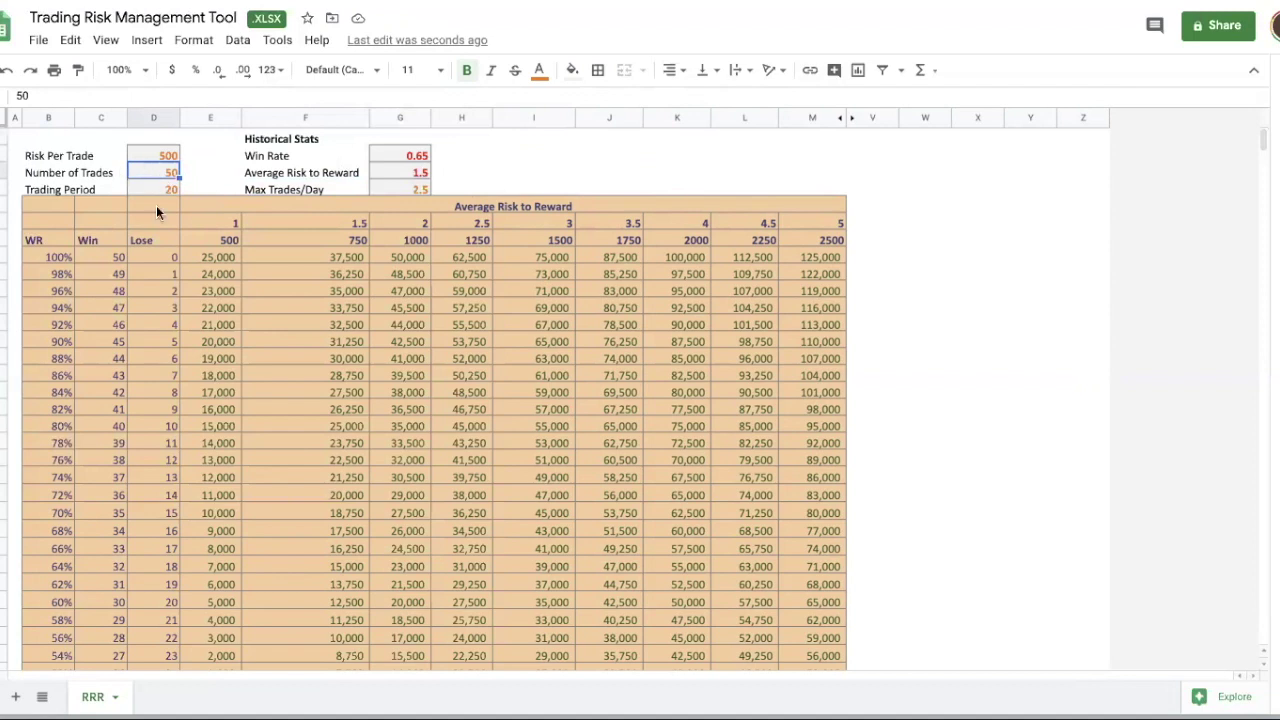
pyautogui.click(355, 567)
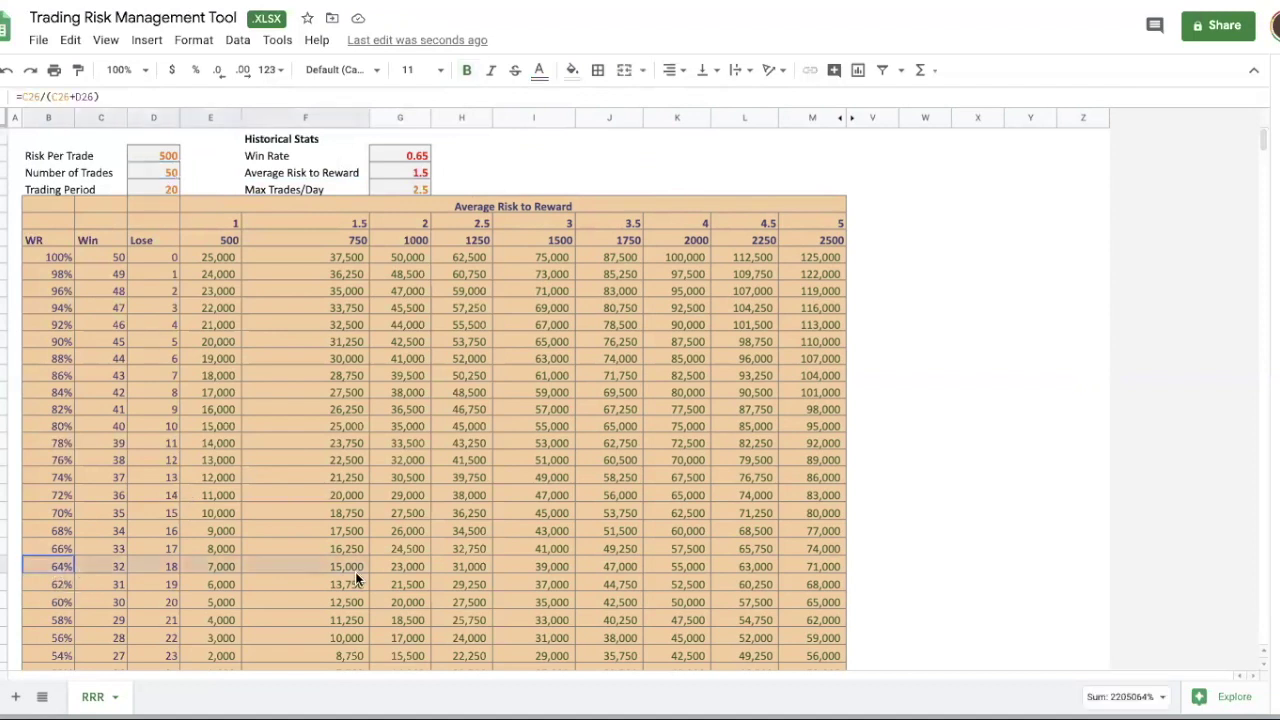
pyautogui.click(485, 567)
pyautogui.click(337, 567)
pyautogui.moveTo(340, 595); pyautogui.dragTo(344, 590)
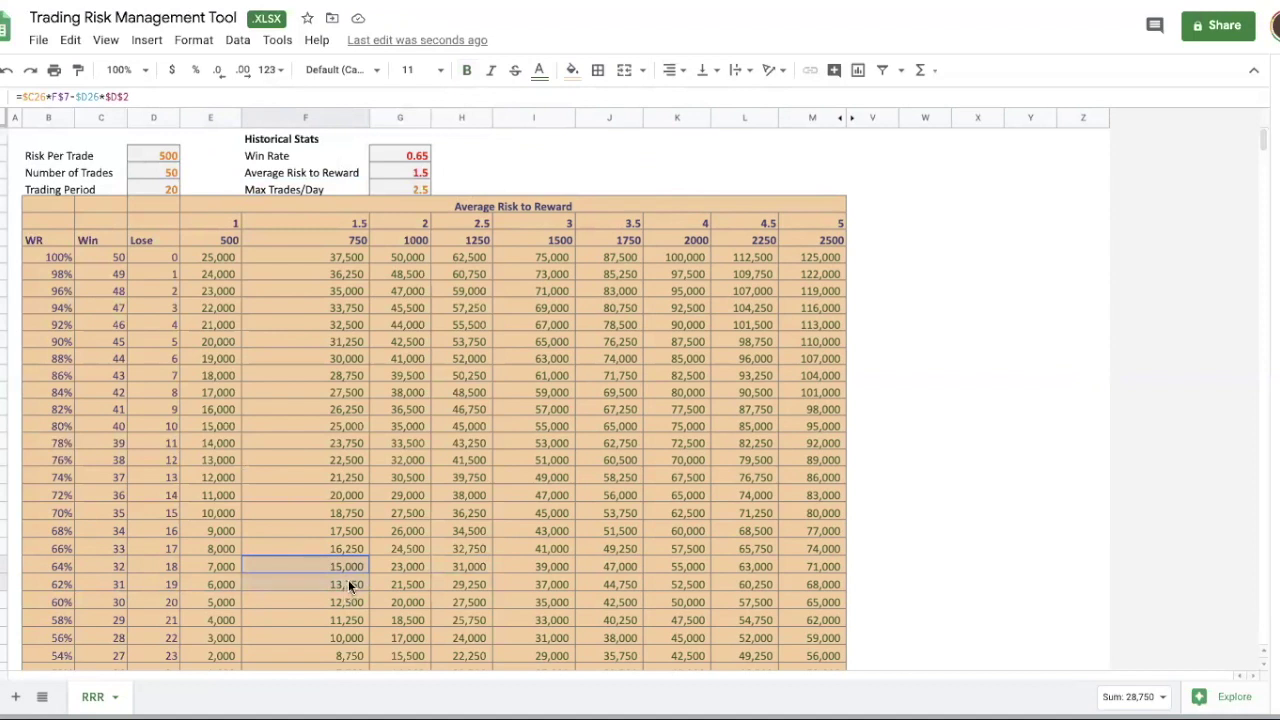
# - Inspect the Max Trades/Day formula and the Number of Trades and Trading Period cells it refers to
pyautogui.click(148, 185)
pyautogui.click(380, 188)
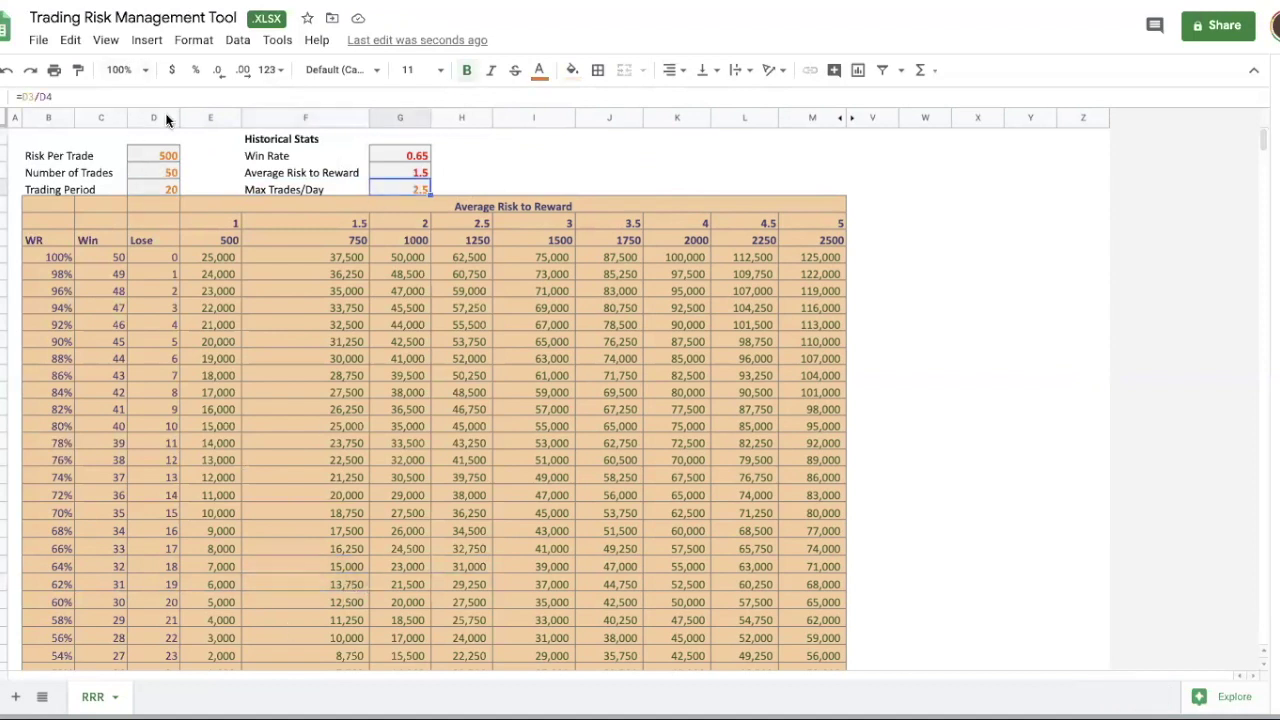
pyautogui.click(44, 92)
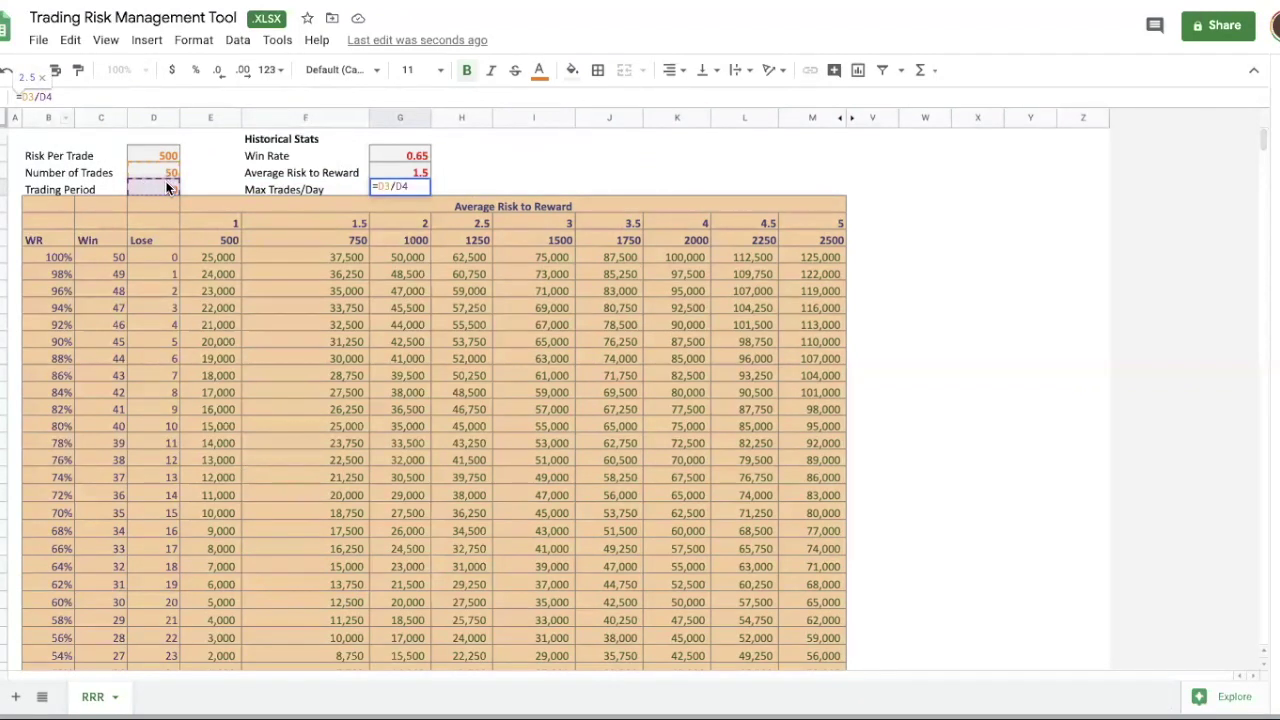
pyautogui.click(722, 177)
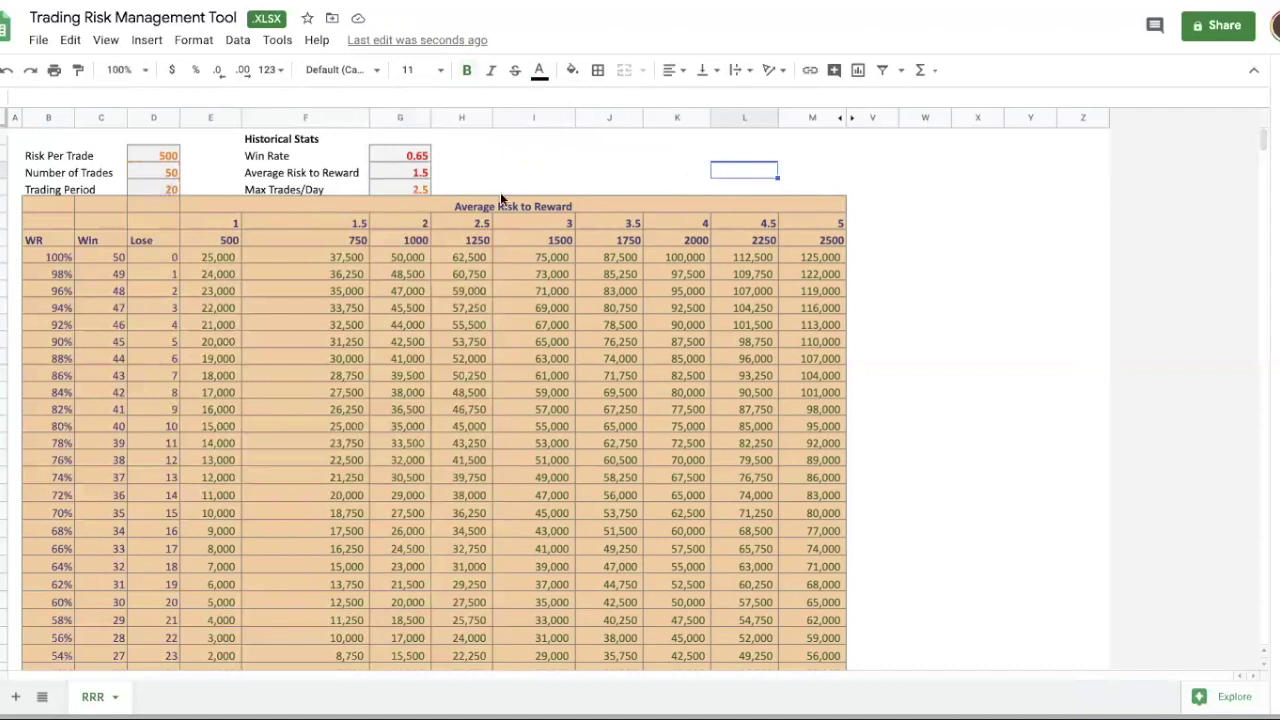
# - Review the historical stats and Trading Period against the 66% and 64% win-rate rows at 1.5 risk to reward
pyautogui.click(410, 188)
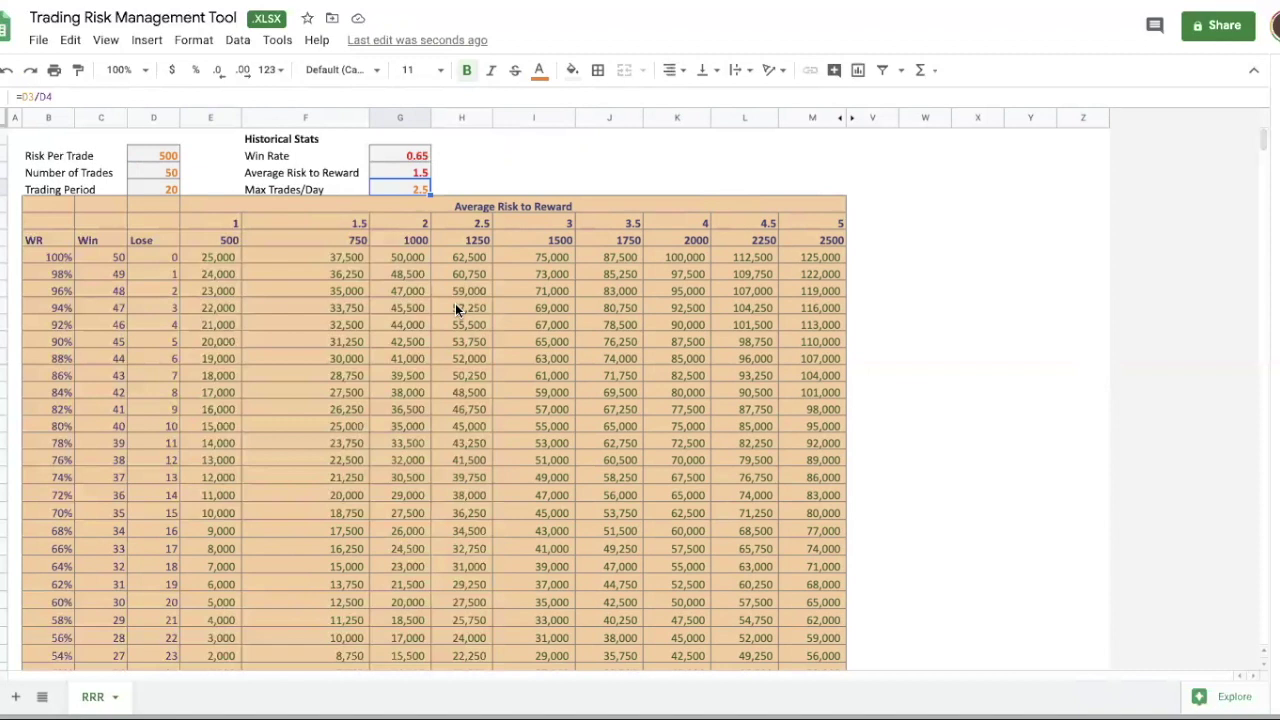
pyautogui.click(410, 172)
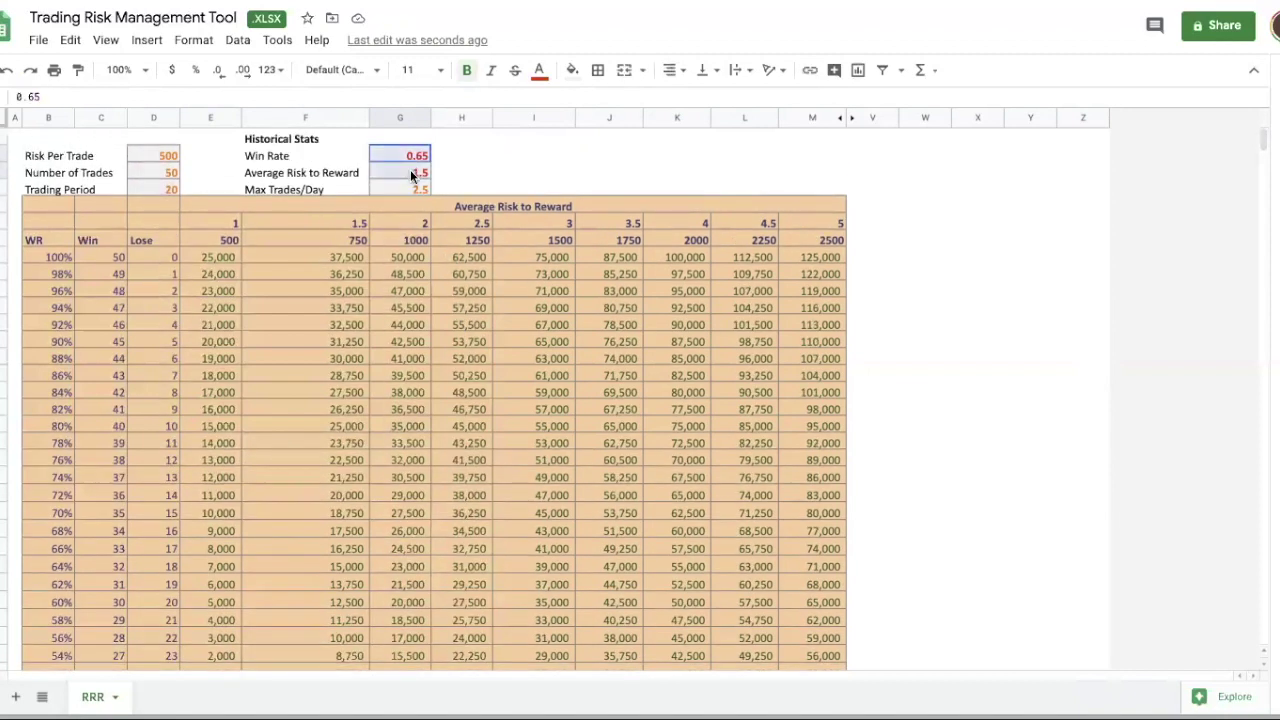
pyautogui.click(533, 188)
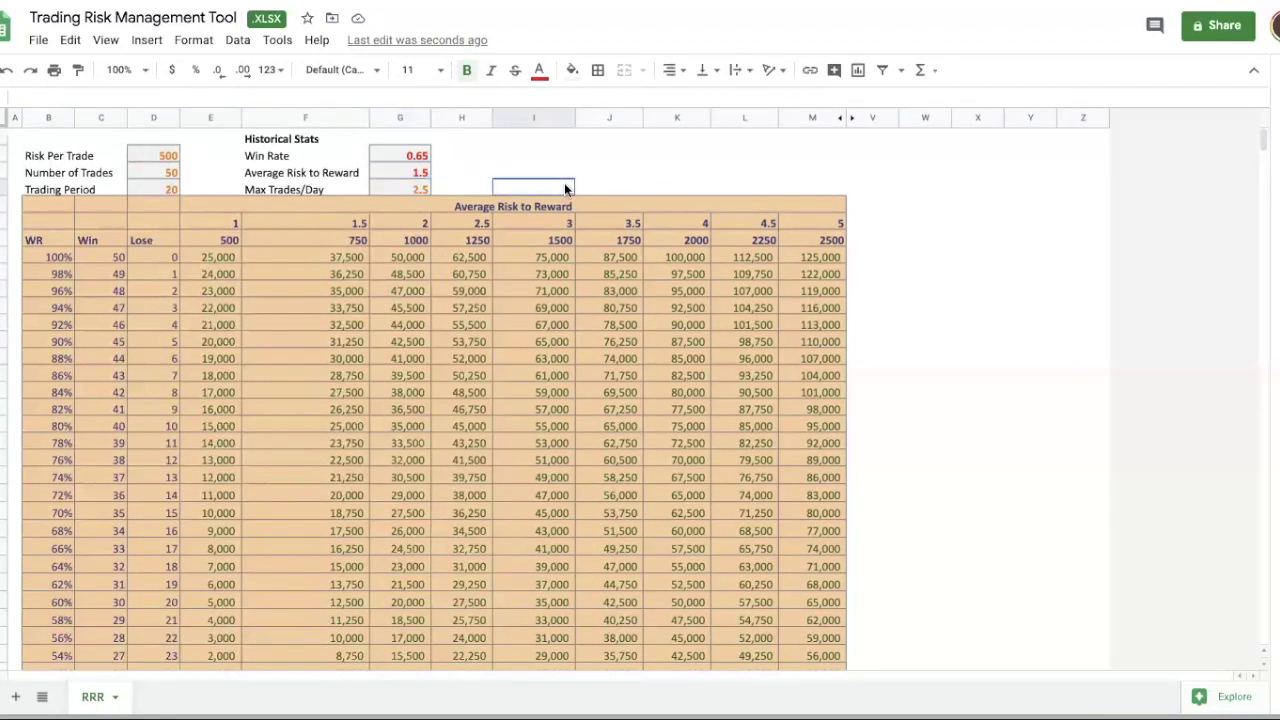
pyautogui.click(400, 205)
pyautogui.click(140, 187)
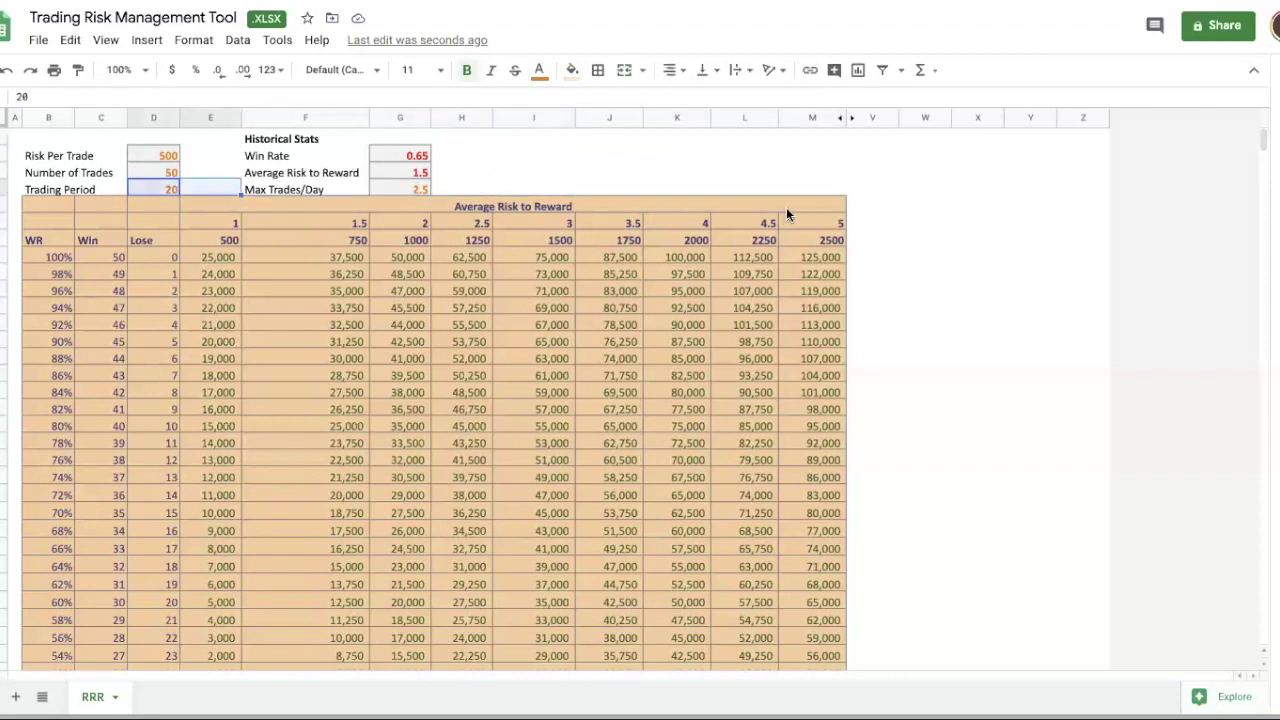
pyautogui.click(786, 209)
pyautogui.moveTo(81, 555); pyautogui.dragTo(338, 566)
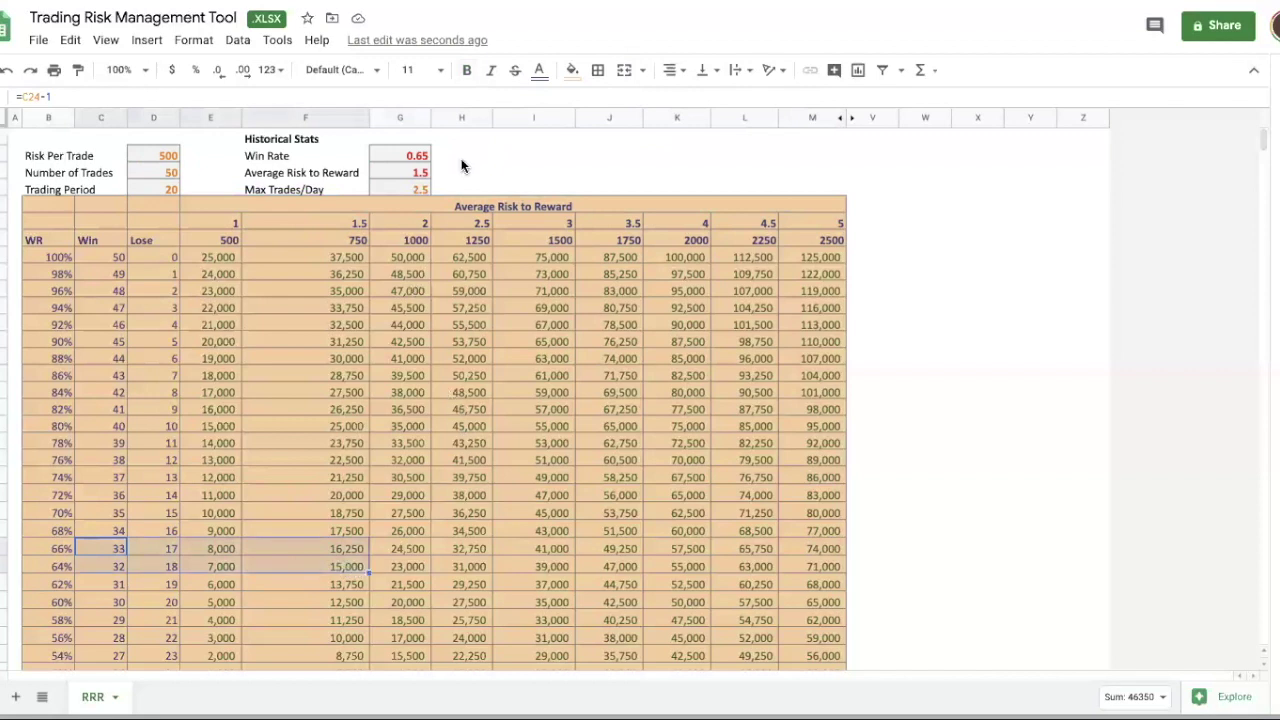
pyautogui.click(411, 206)
pyautogui.click(422, 190)
pyautogui.click(505, 186)
pyautogui.click(445, 190)
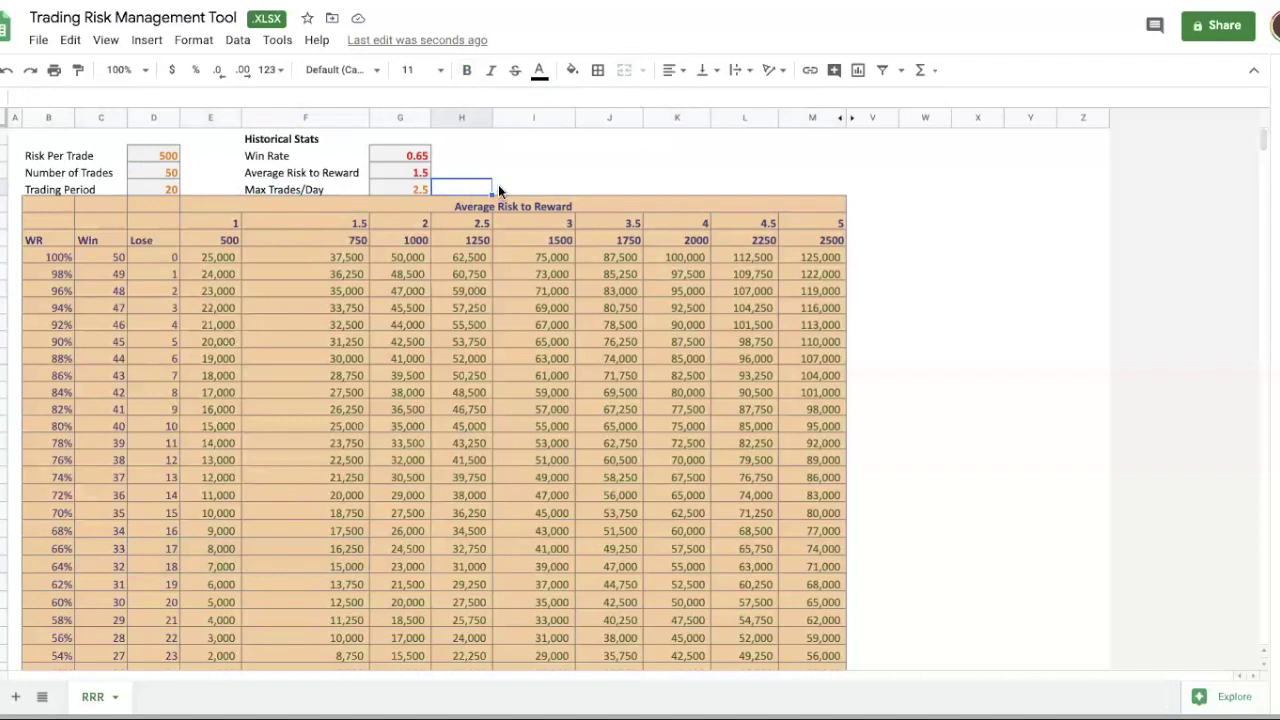
# - Extend the Max Trades/Day label to "Max Trades/Day (Or Used as Maximum Loss)" and widen column F to fit it
pyautogui.moveTo(290, 189); pyautogui.dragTo(380, 188)
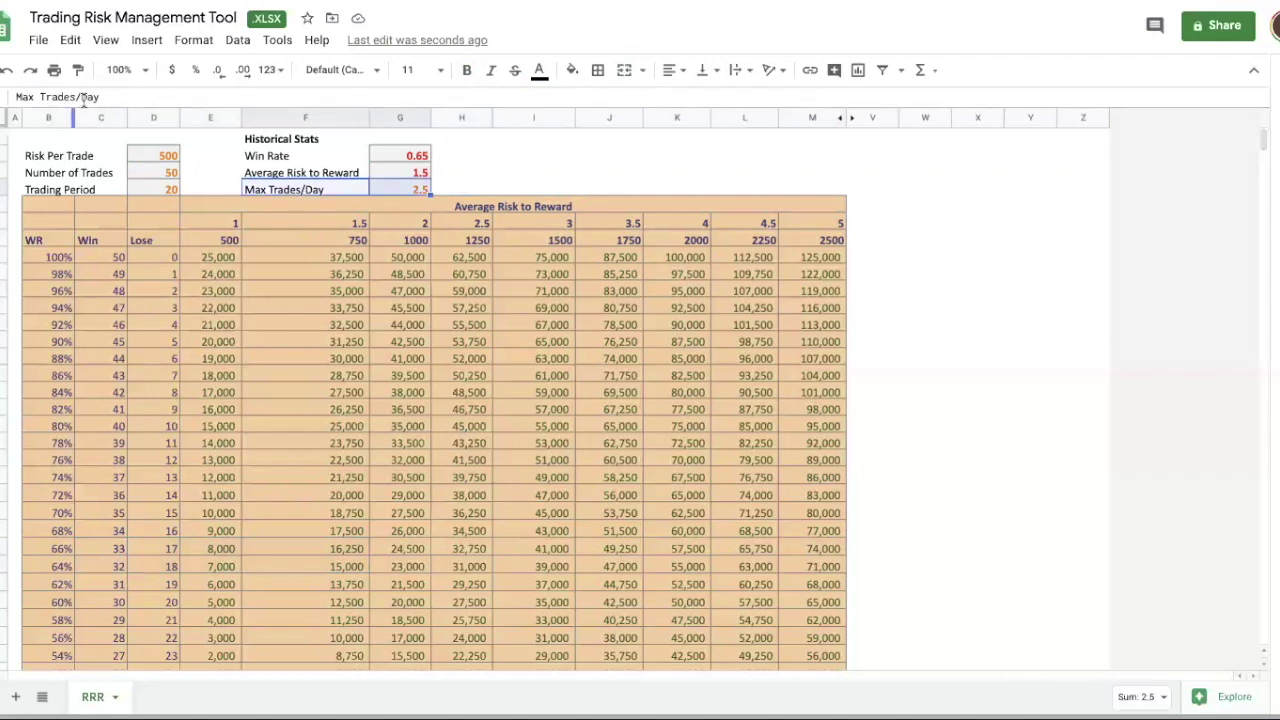
pyautogui.click(144, 99)
pyautogui.write('(Or ')
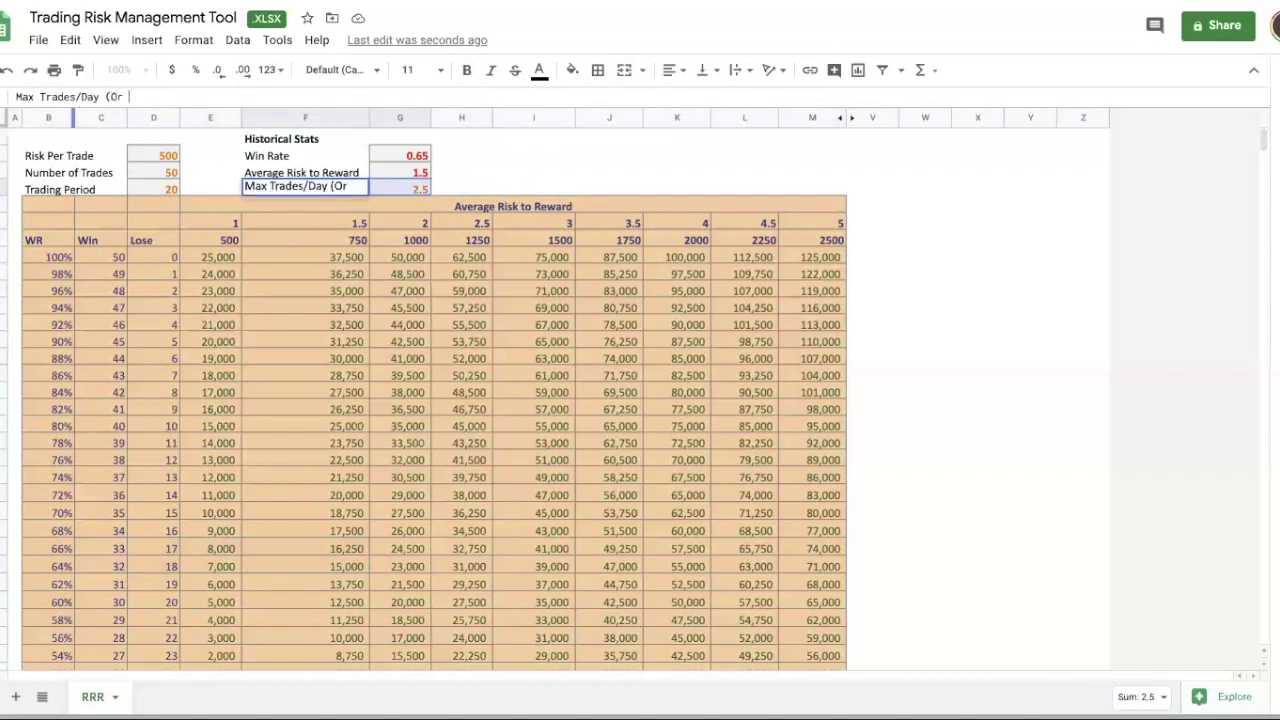
pyautogui.write('Used as M')
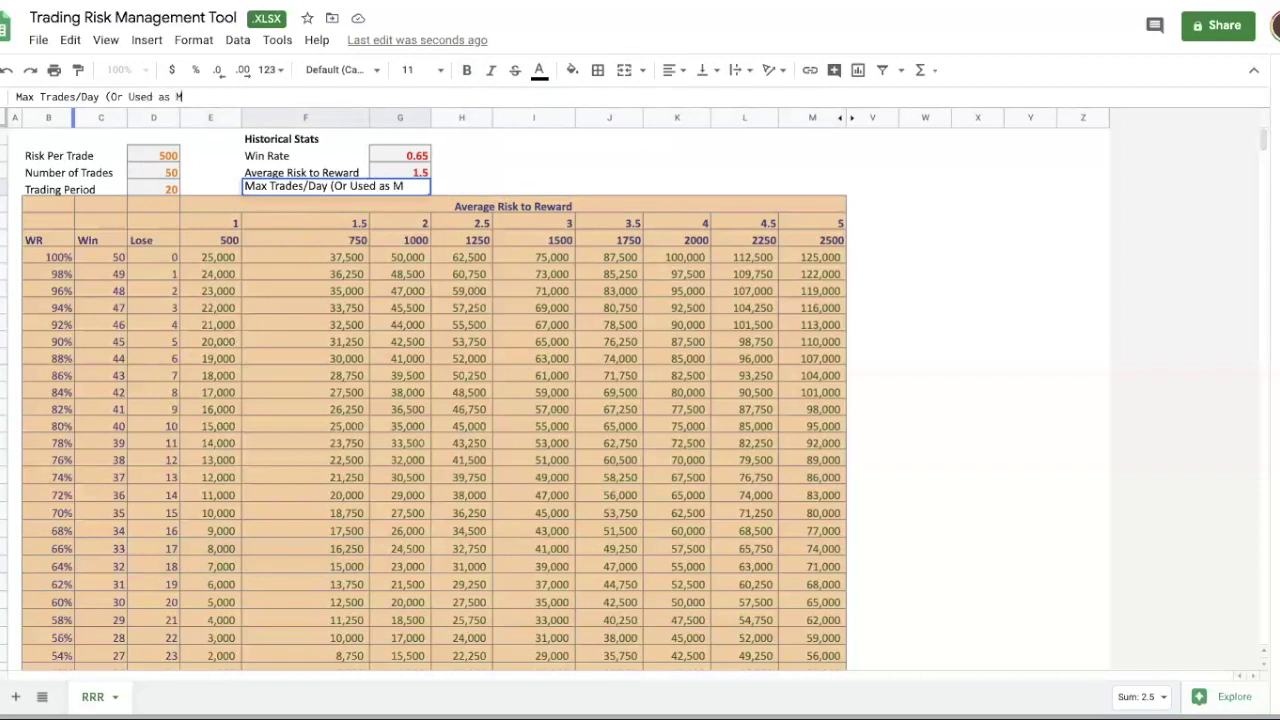
pyautogui.write('aximum Loss)')
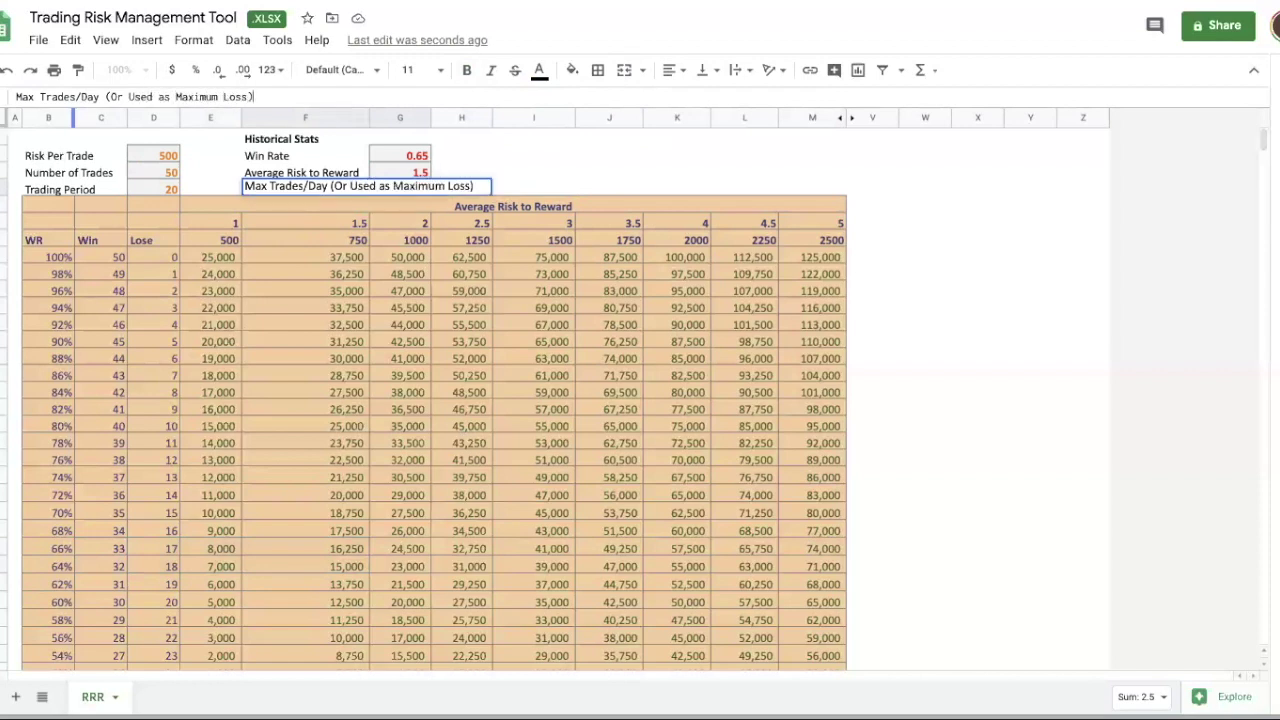
pyautogui.press('Tab')
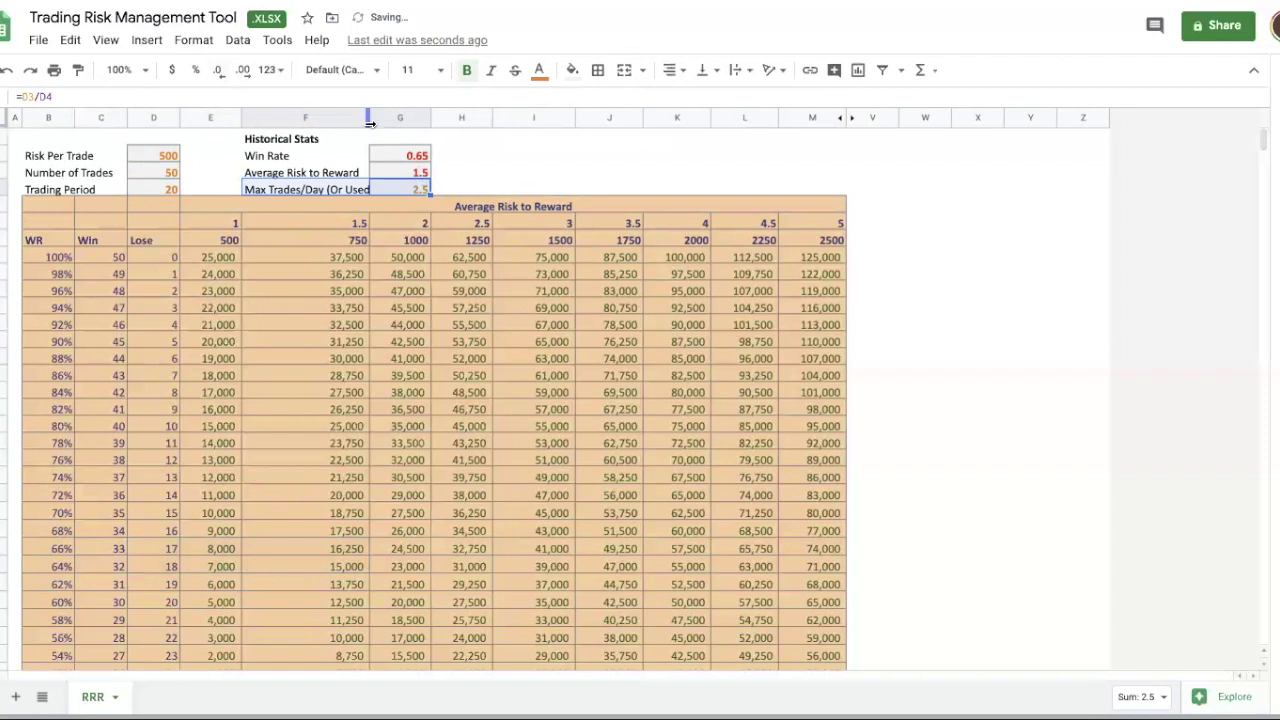
pyautogui.moveTo(372, 164); pyautogui.dragTo(465, 190)
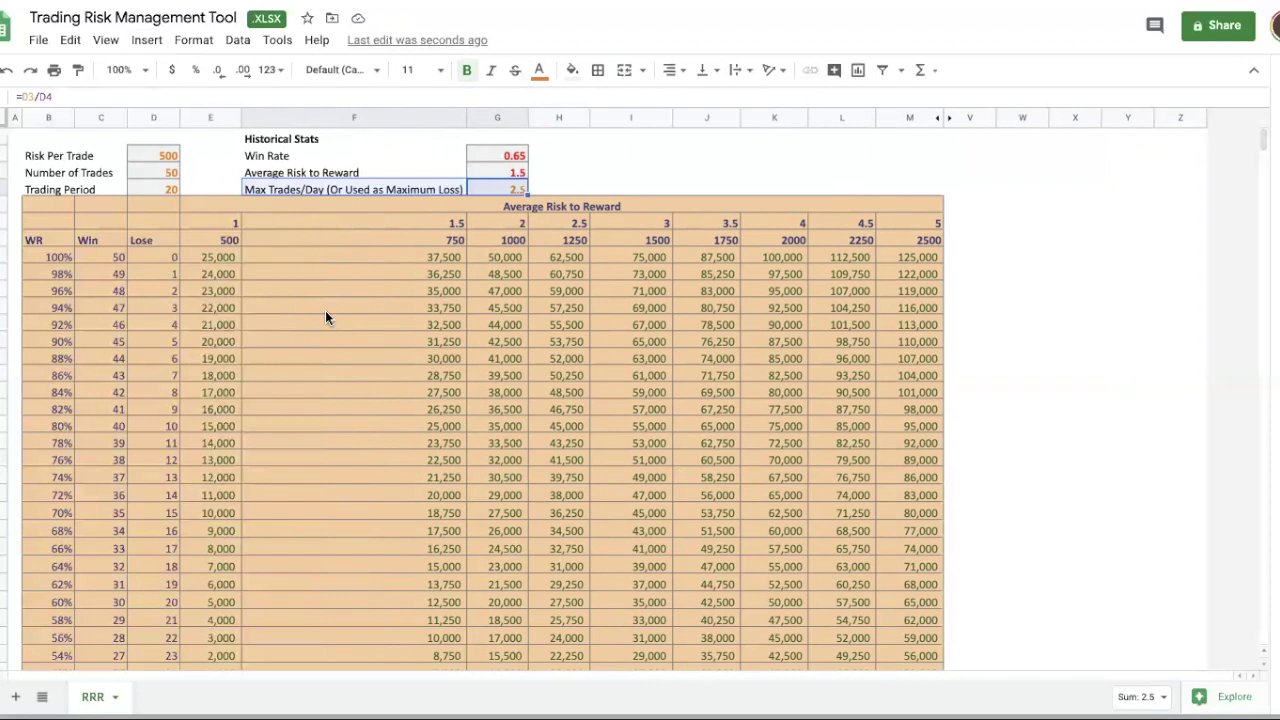
# - Recheck the maximum-loss figure, the plan's risk, trade and period inputs, and the 66% and 64% win-rate rows up to 1.5 risk to reward
pyautogui.click(566, 168)
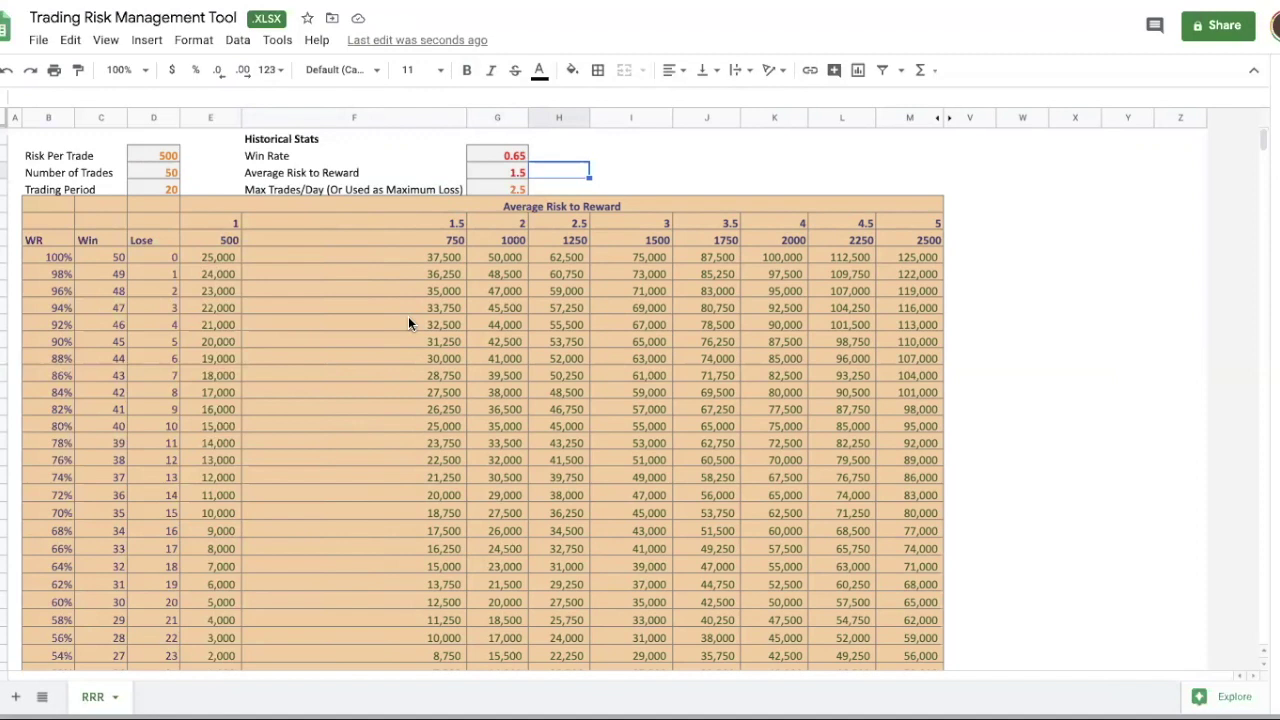
pyautogui.moveTo(410, 190); pyautogui.dragTo(506, 181)
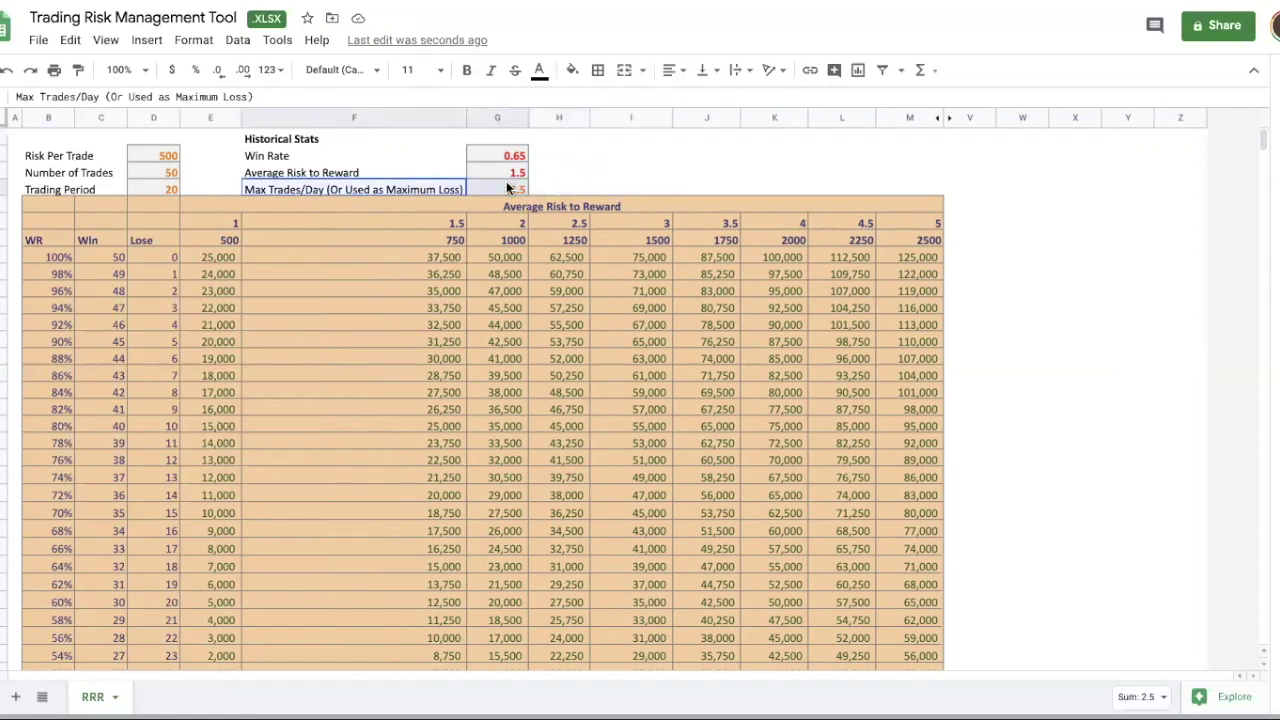
pyautogui.moveTo(141, 158); pyautogui.dragTo(162, 185)
pyautogui.click(706, 291)
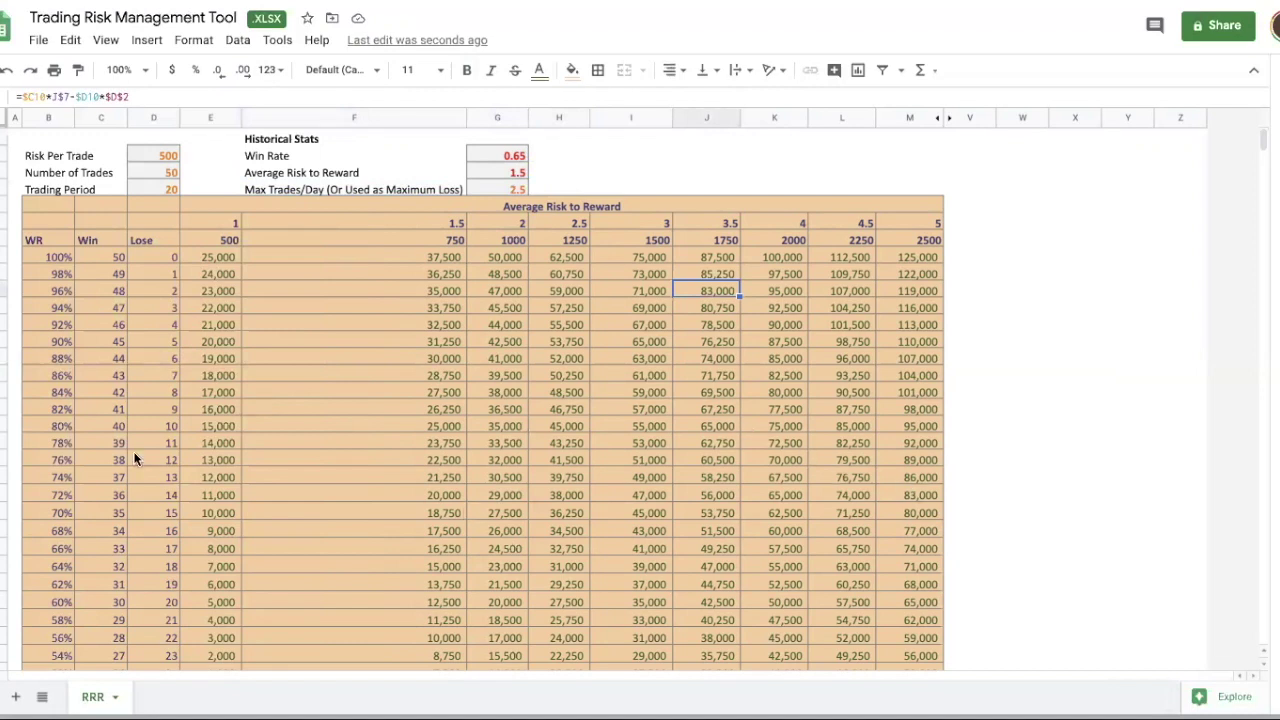
pyautogui.scroll(-2, 100, 480)
pyautogui.moveTo(62, 503); pyautogui.dragTo(434, 478)
pyautogui.scroll(2, 483, 517)
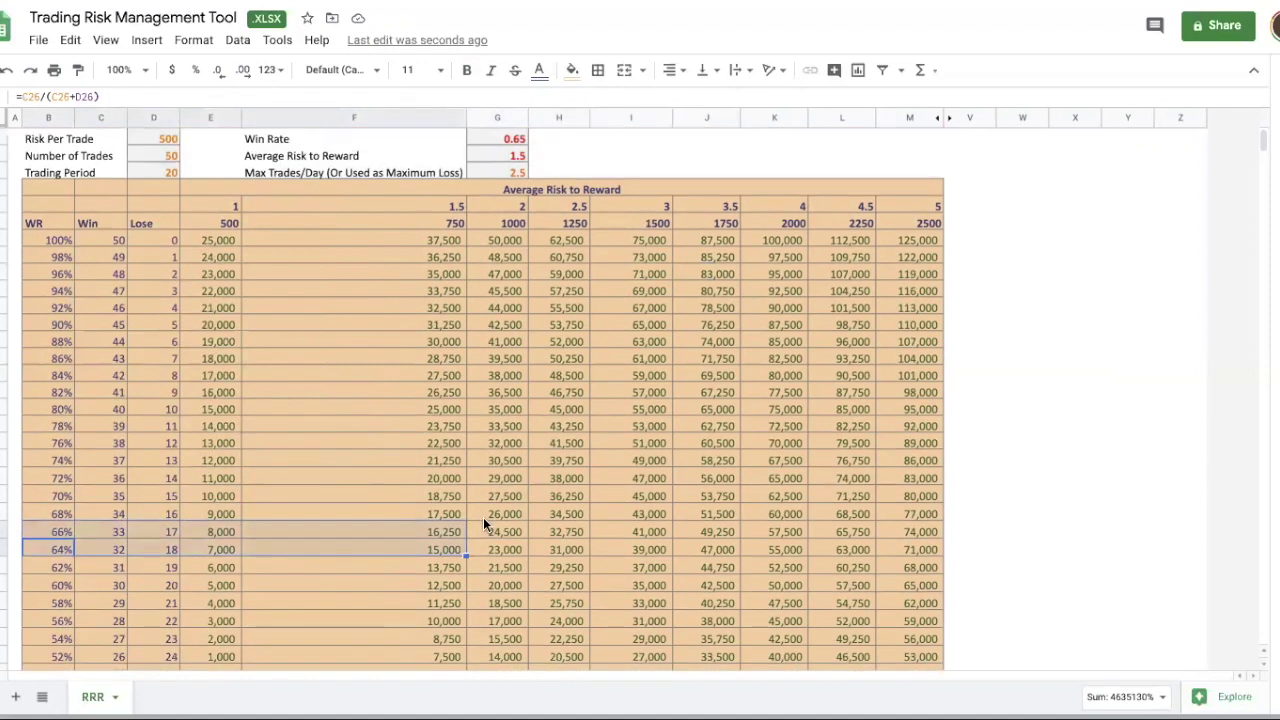
pyautogui.scroll(1, 301, 340)
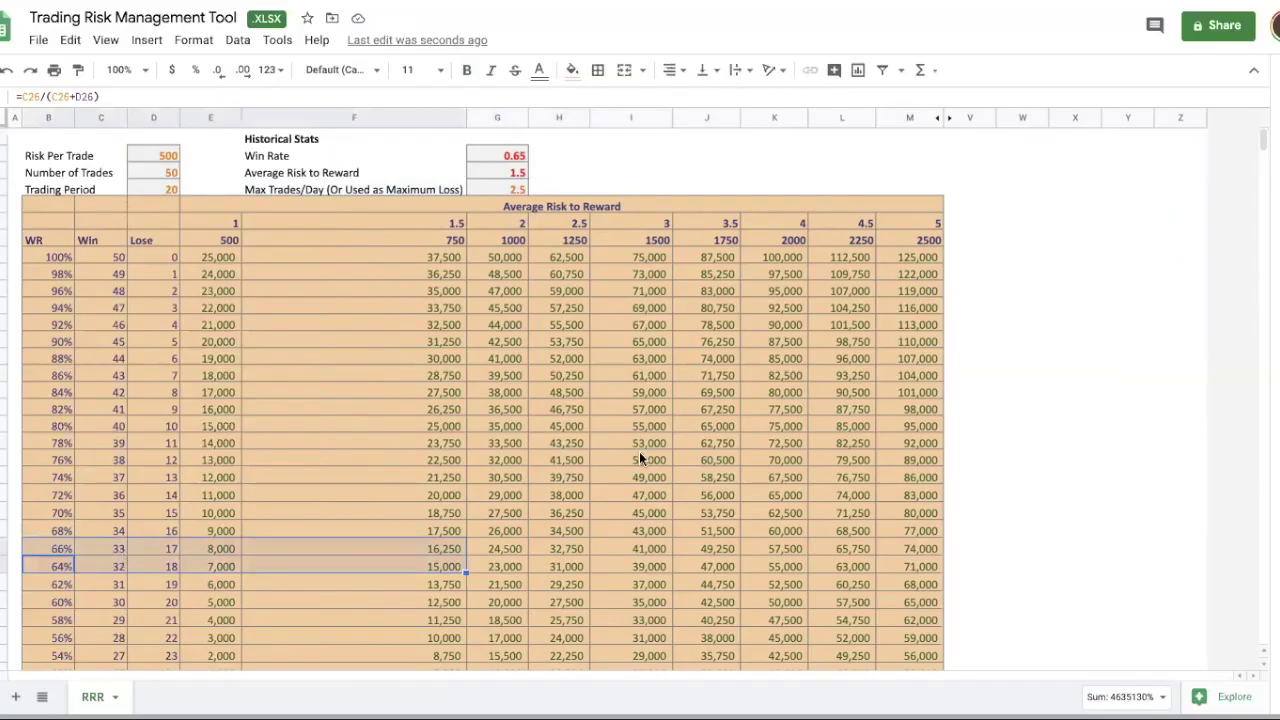
# - Review the maximum-loss figure, the 78% and 68% win-rate results at 1.5 risk to reward, the Trading Period and the historical averages
pyautogui.click(641, 457)
pyautogui.click(520, 189)
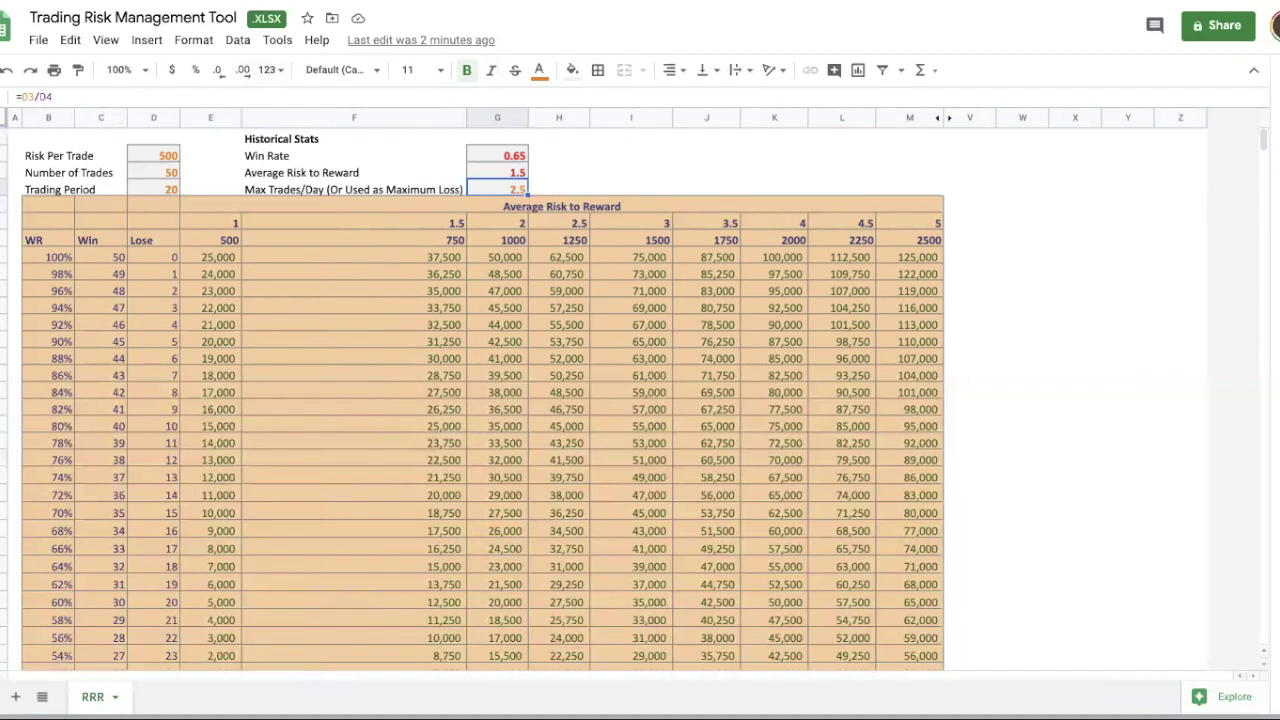
pyautogui.click(325, 444)
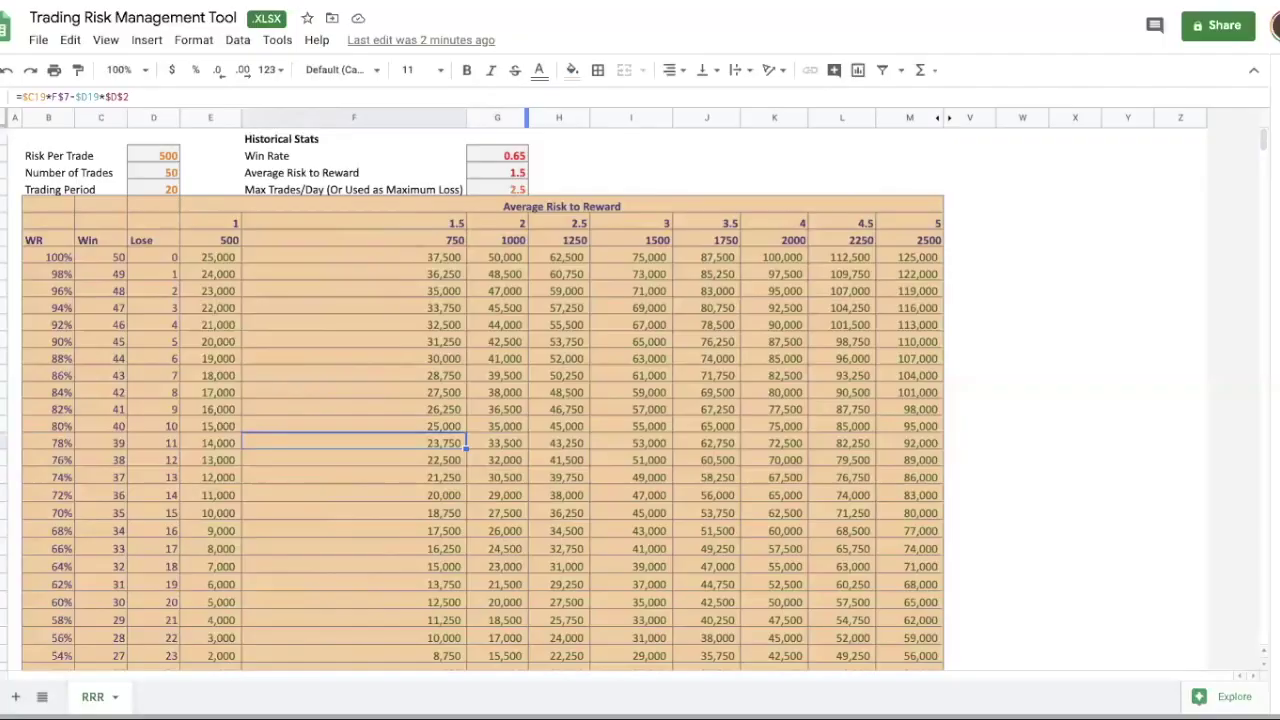
pyautogui.click(359, 530)
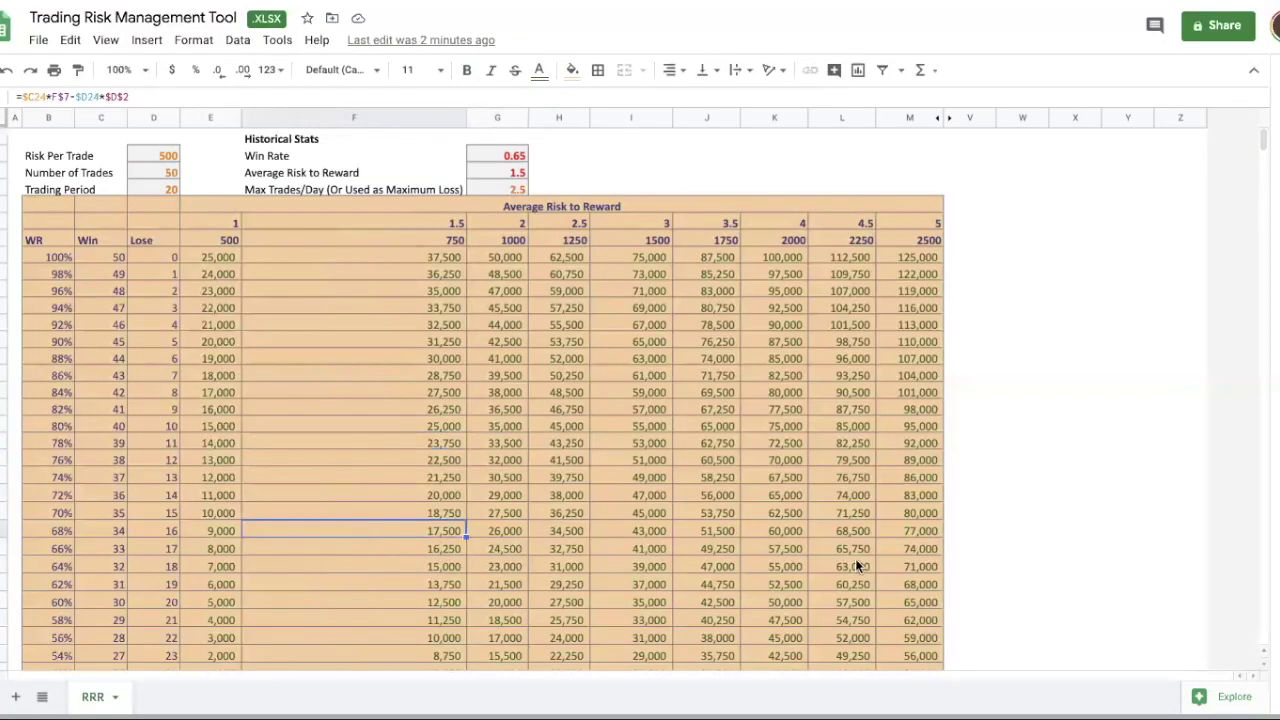
pyautogui.click(138, 190)
pyautogui.moveTo(493, 151); pyautogui.dragTo(495, 172)
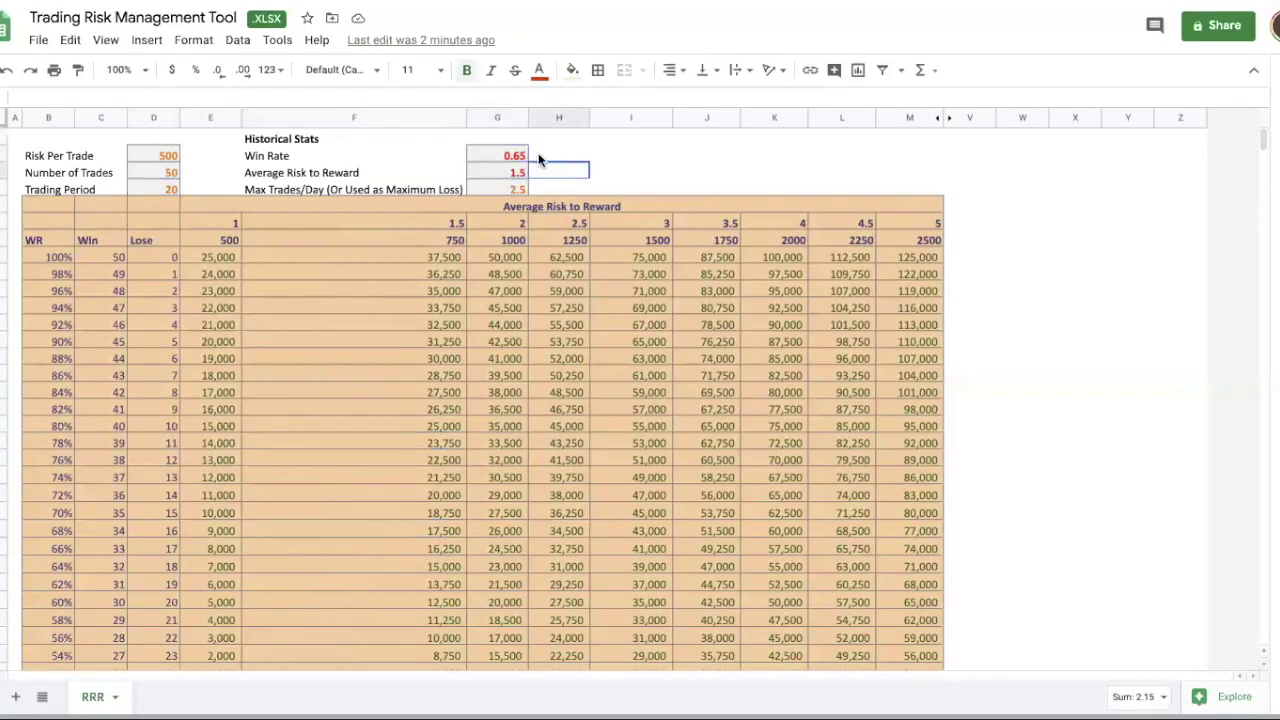
# - Rename the Win Rate label under Historical Stats to "Average Win Rate"
pyautogui.click(270, 155)
pyautogui.click(276, 175)
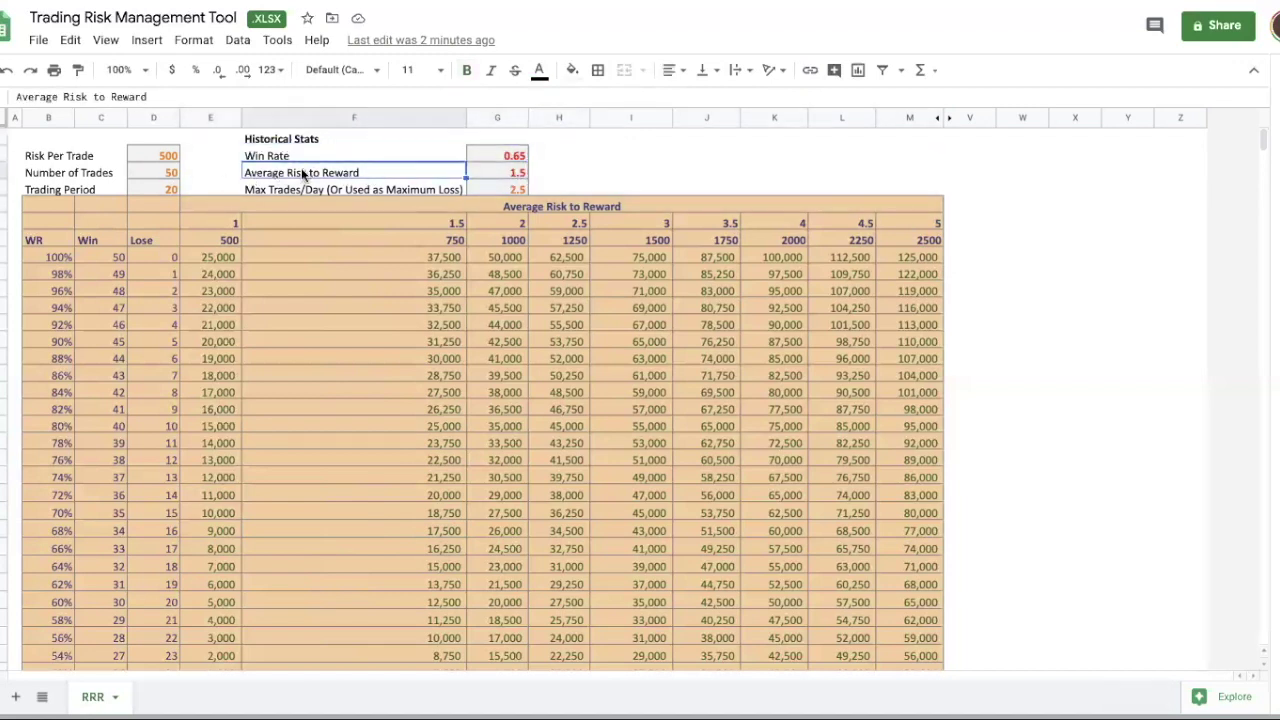
pyautogui.doubleClick(250, 157)
pyautogui.write('Average')
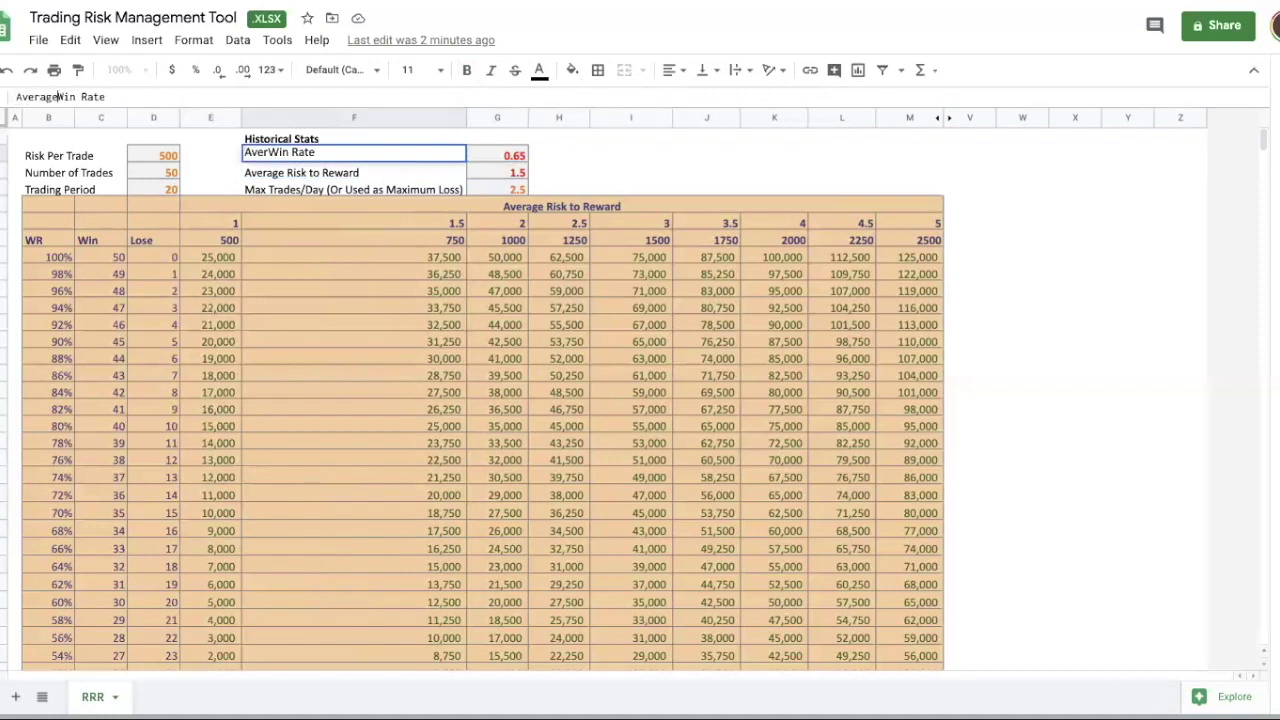
pyautogui.press('Return')
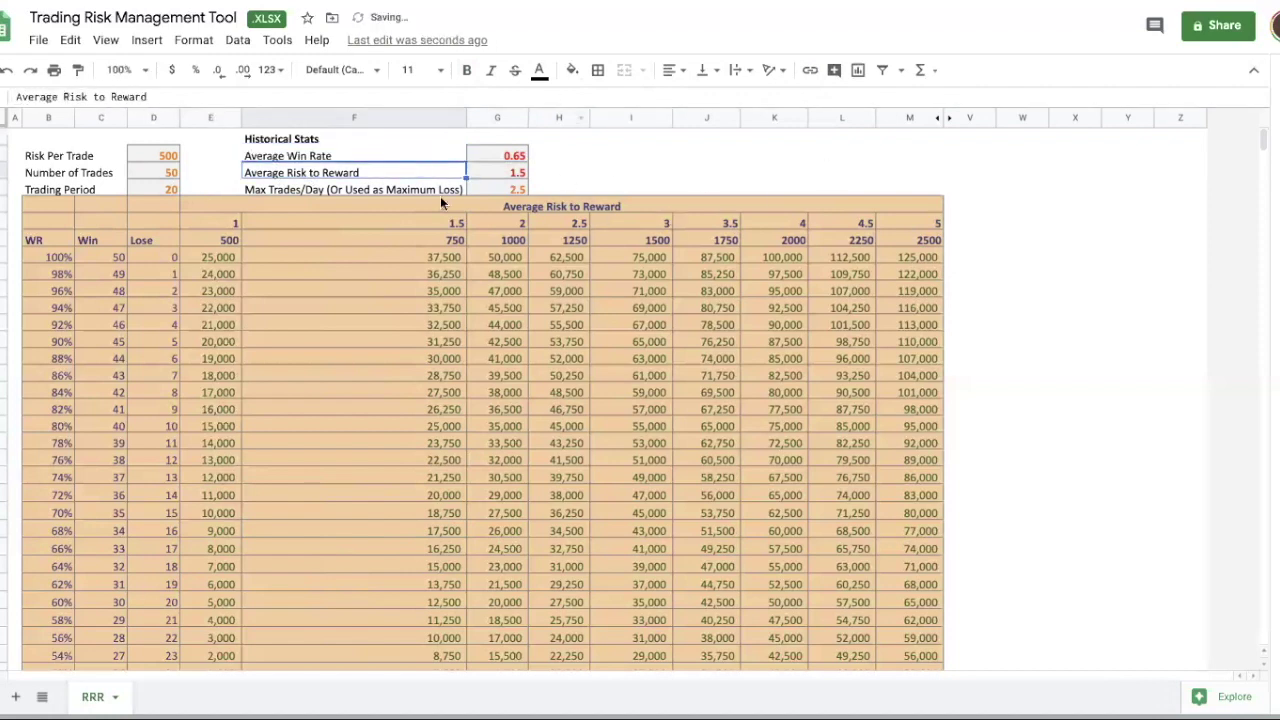